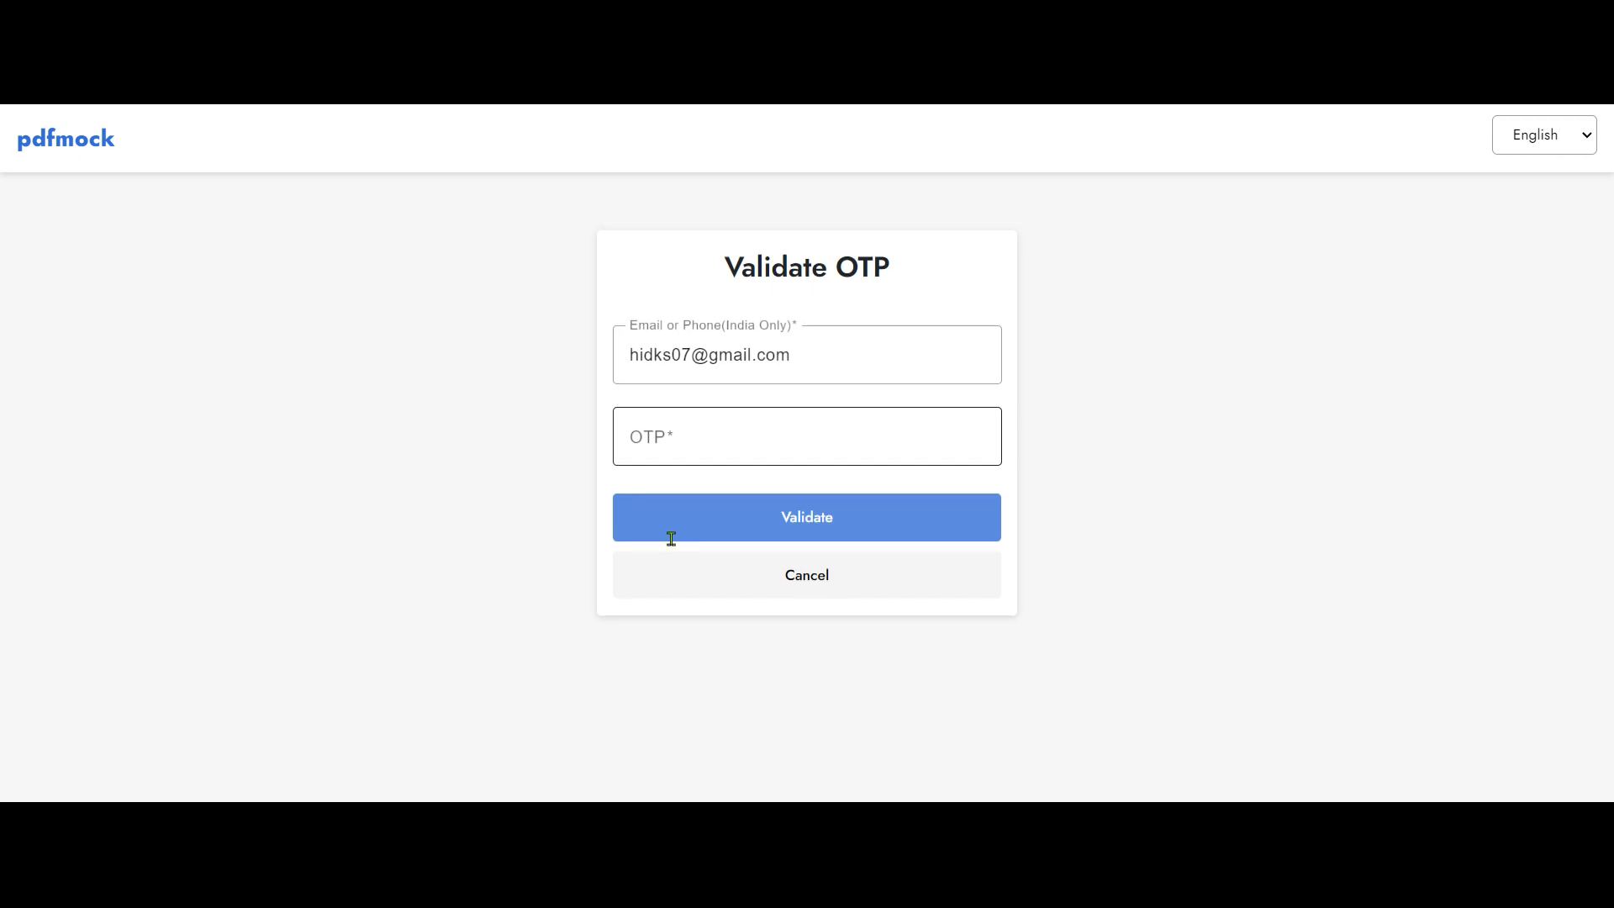
Step: Enter the one-time verification code and validate it to log in
left_click(733, 437)
key("ctrl+v")
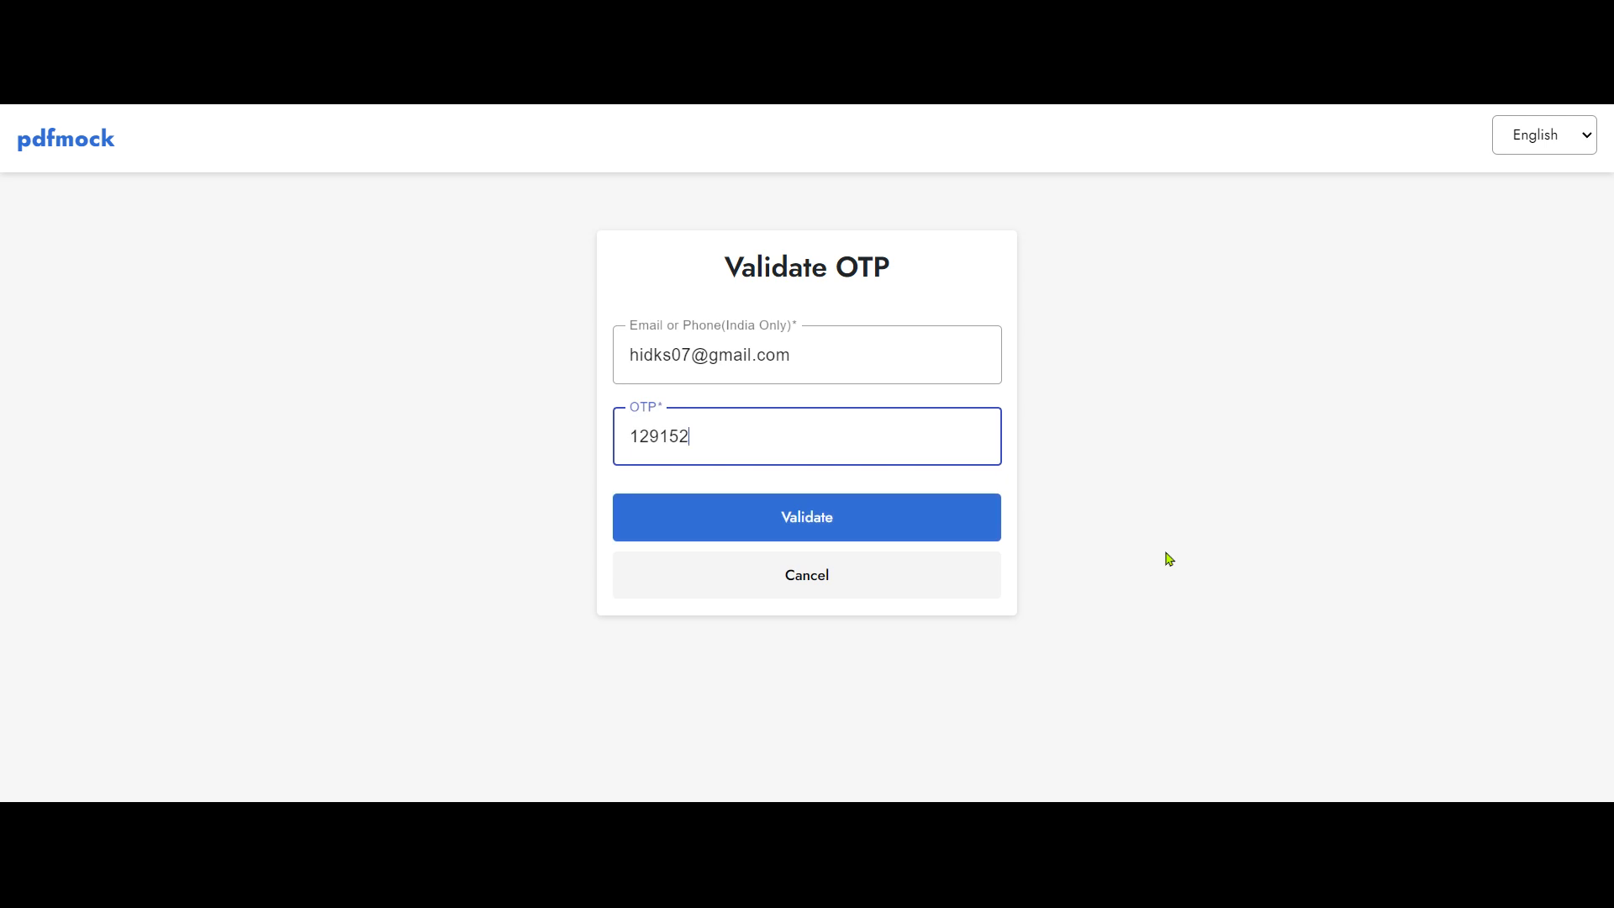
left_click(720, 626)
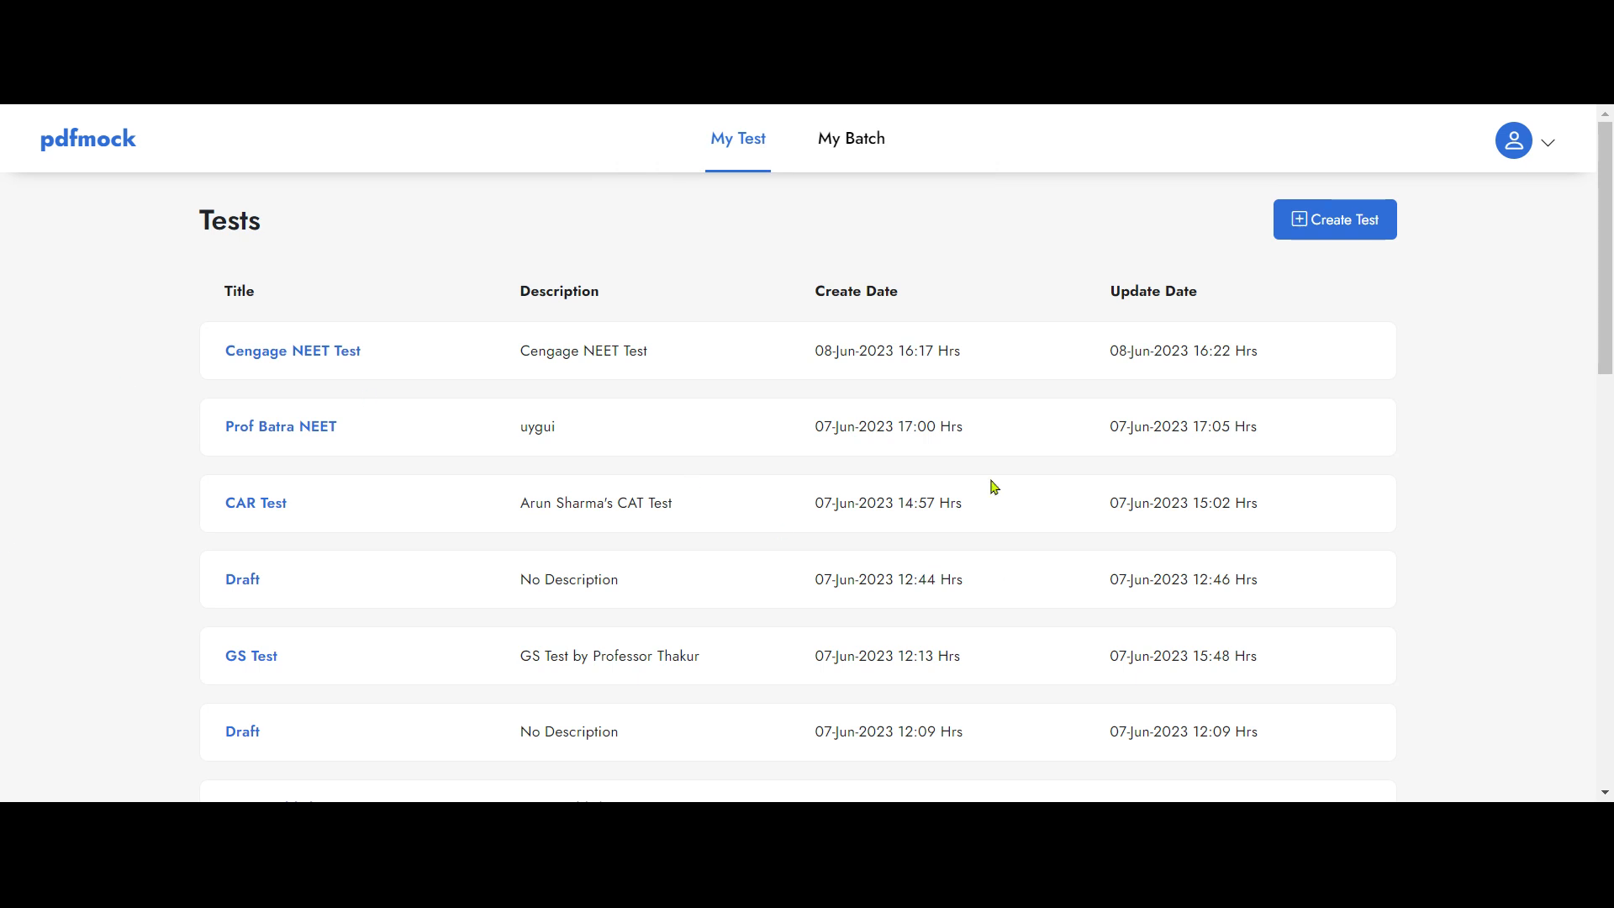
Step: Look through the list of tests, the list of batches and the account options
scroll(904, 529, "down", 6)
scroll(813, 518, "up", 6)
left_click(855, 141)
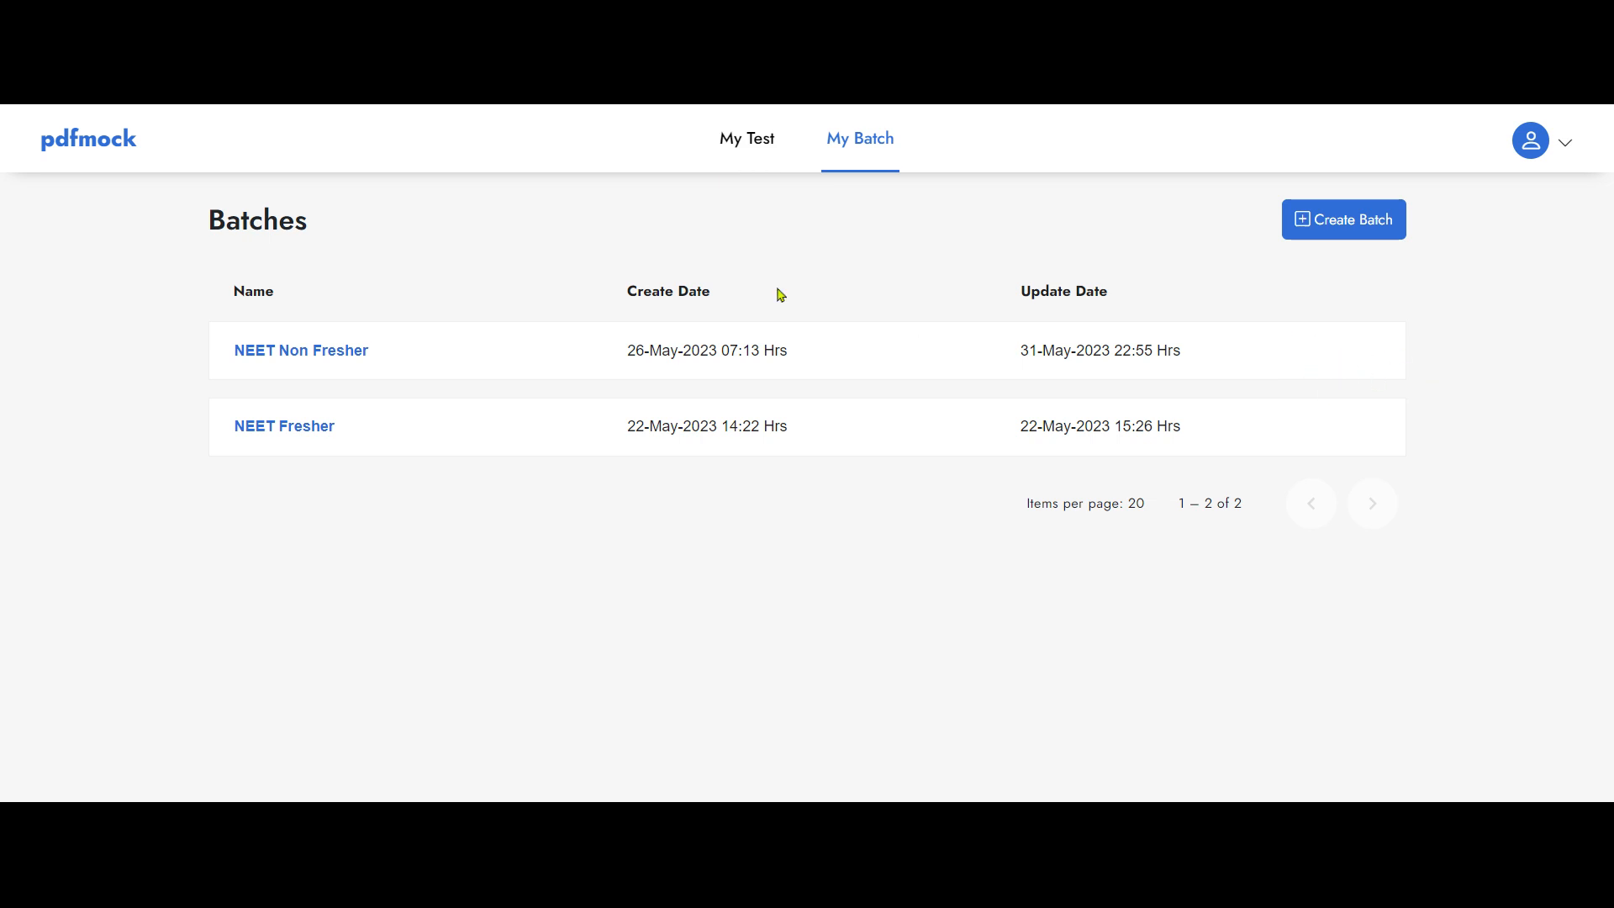
left_click(746, 138)
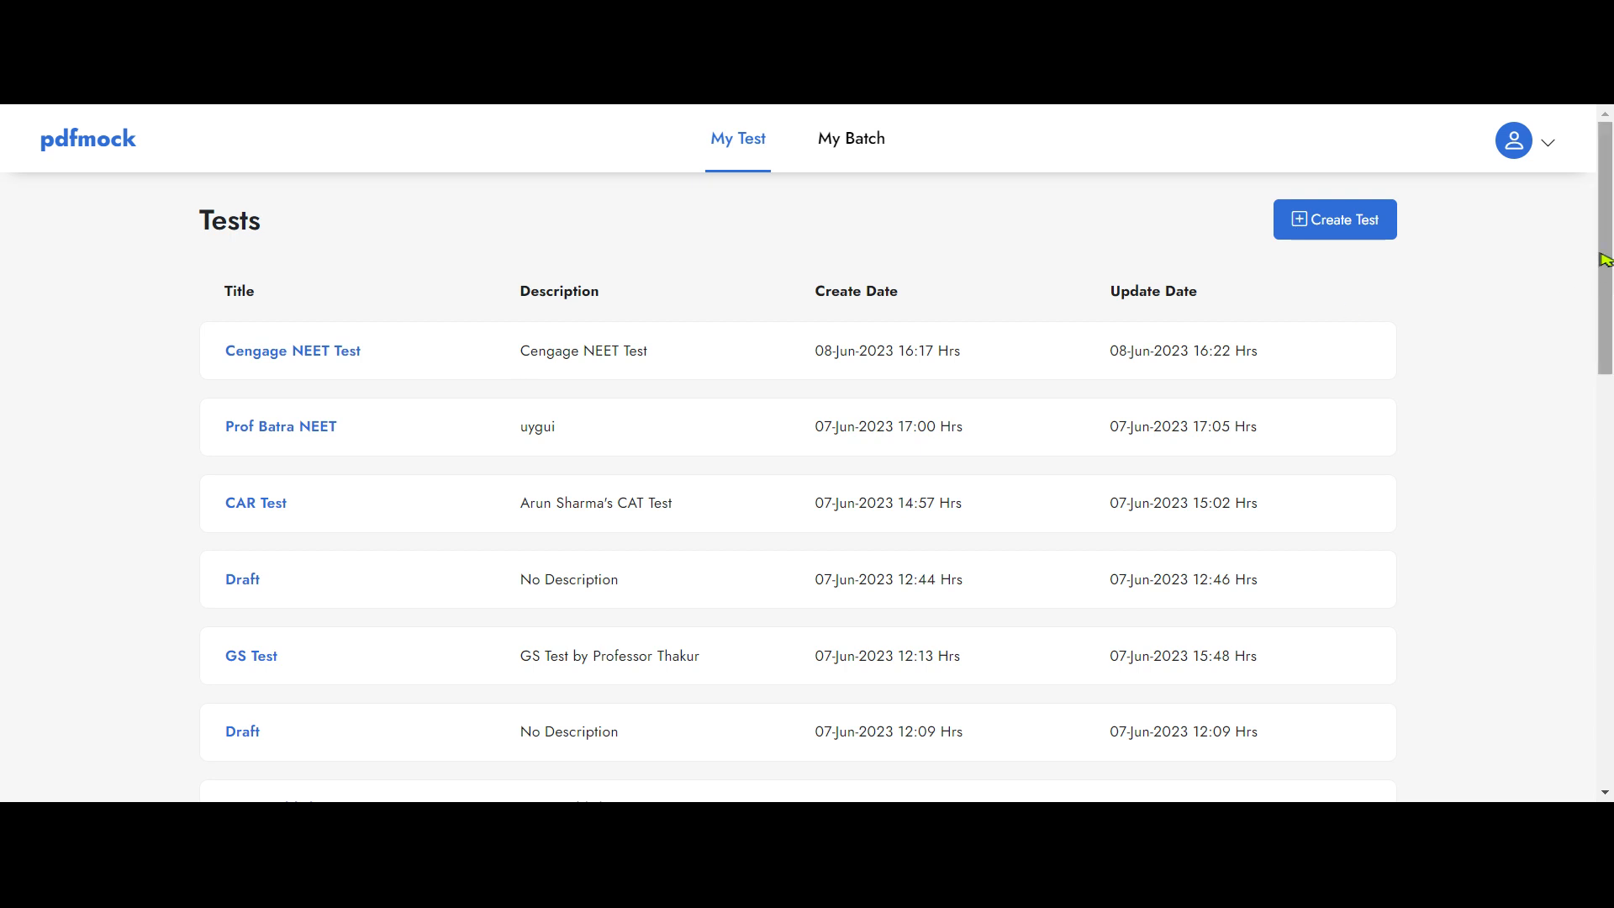
left_click(1547, 143)
left_click(1534, 379)
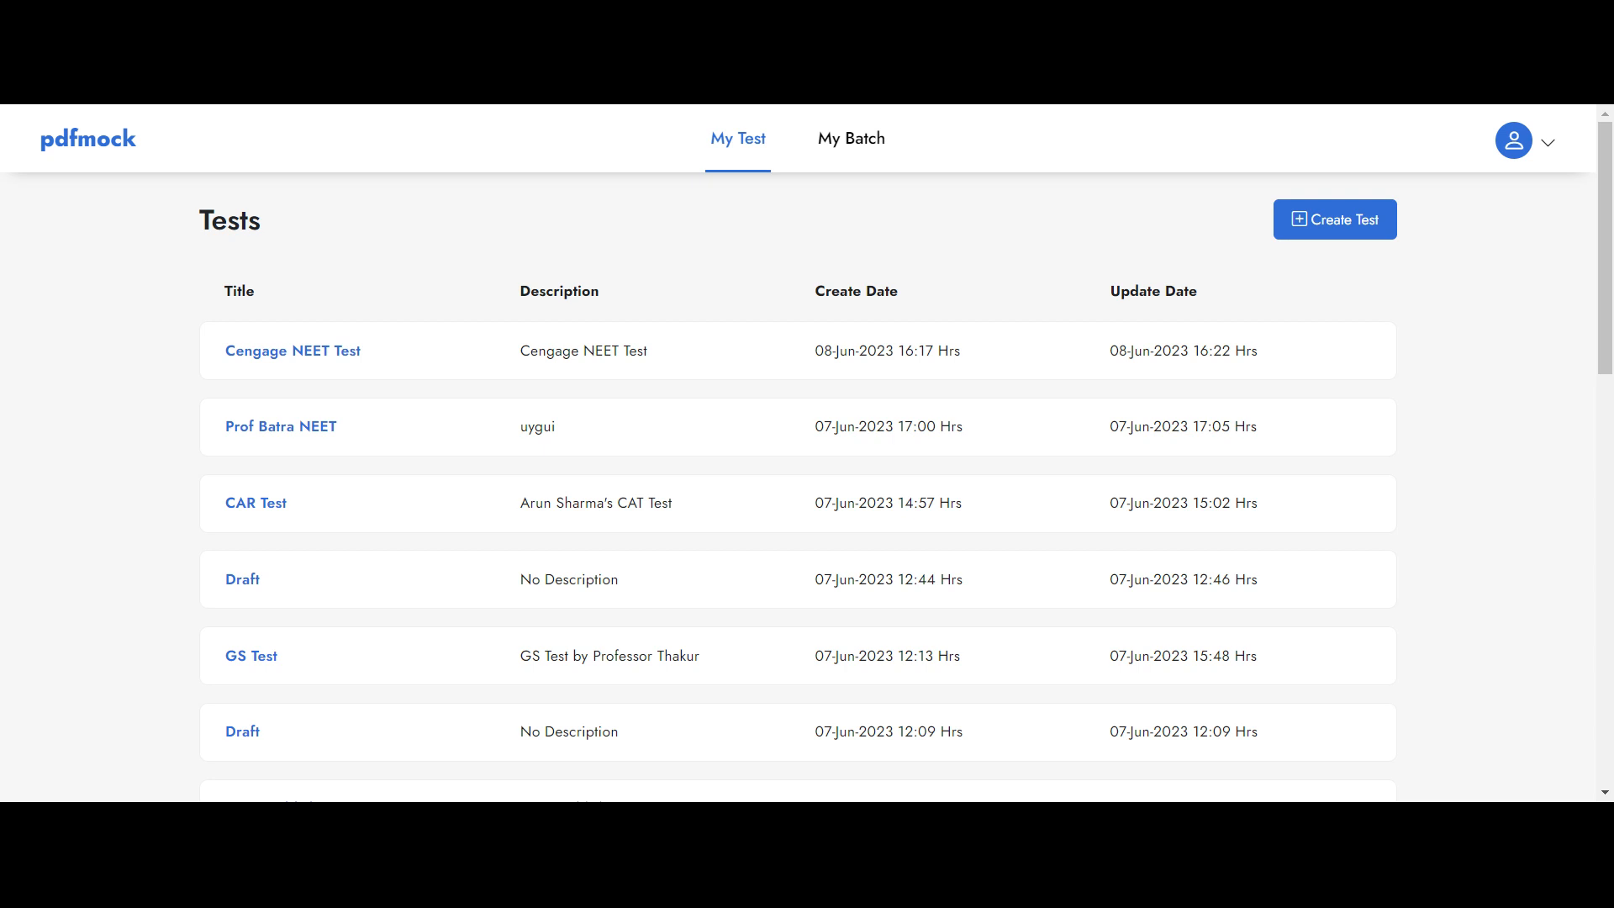
Step: Create a new test from the NEET (UG)-2019 paper, then hide the question list and show it again
left_click(1334, 220)
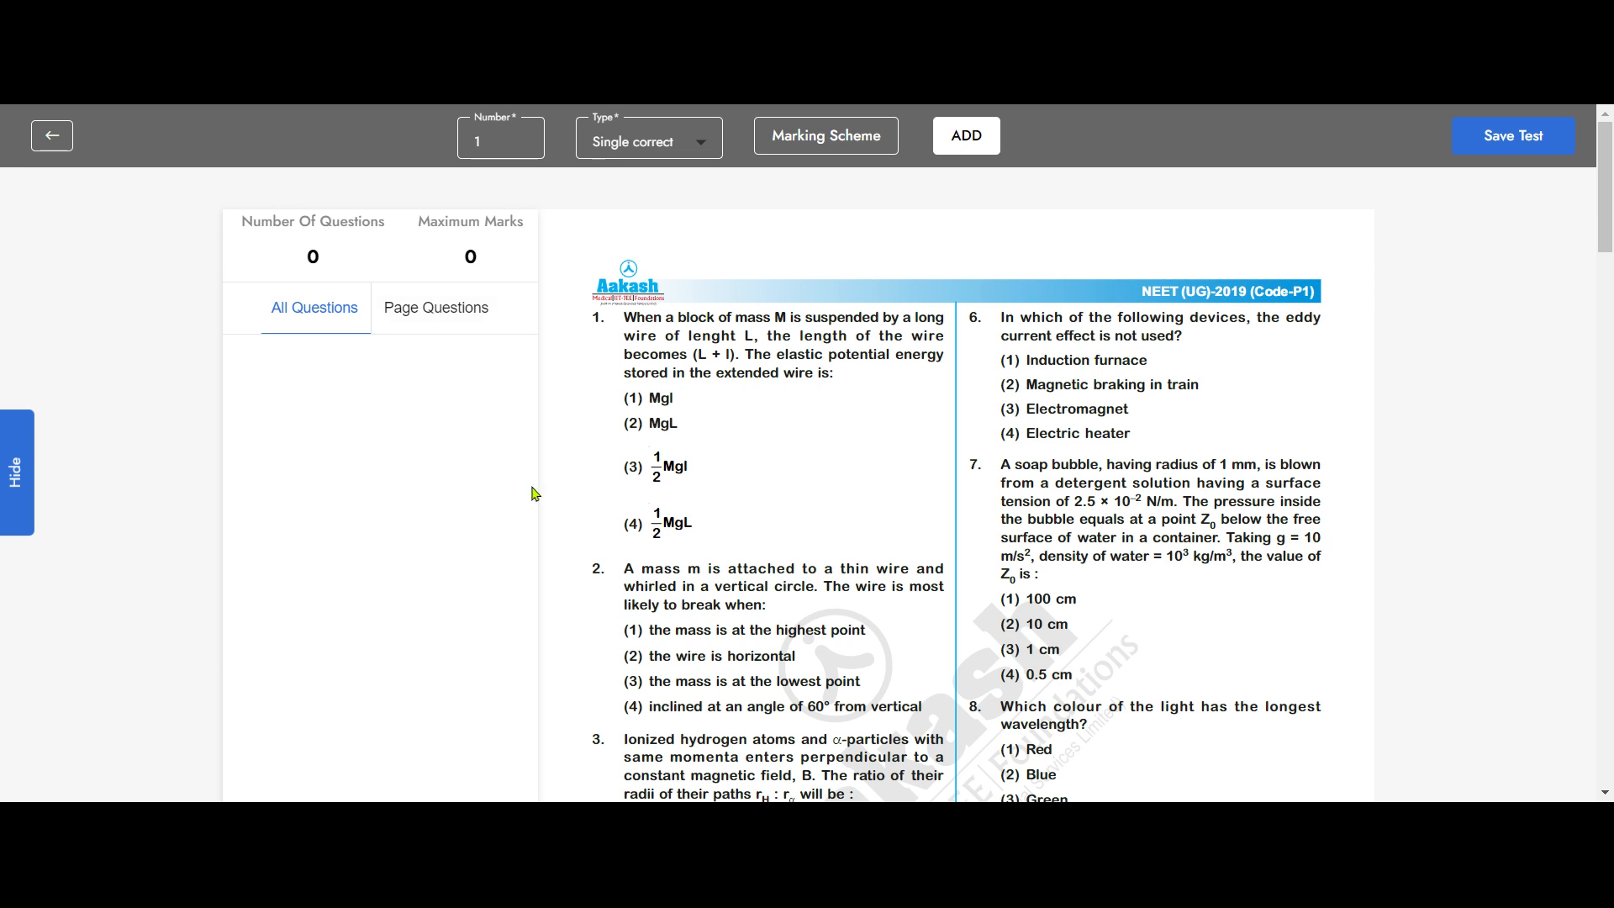
left_click(26, 588)
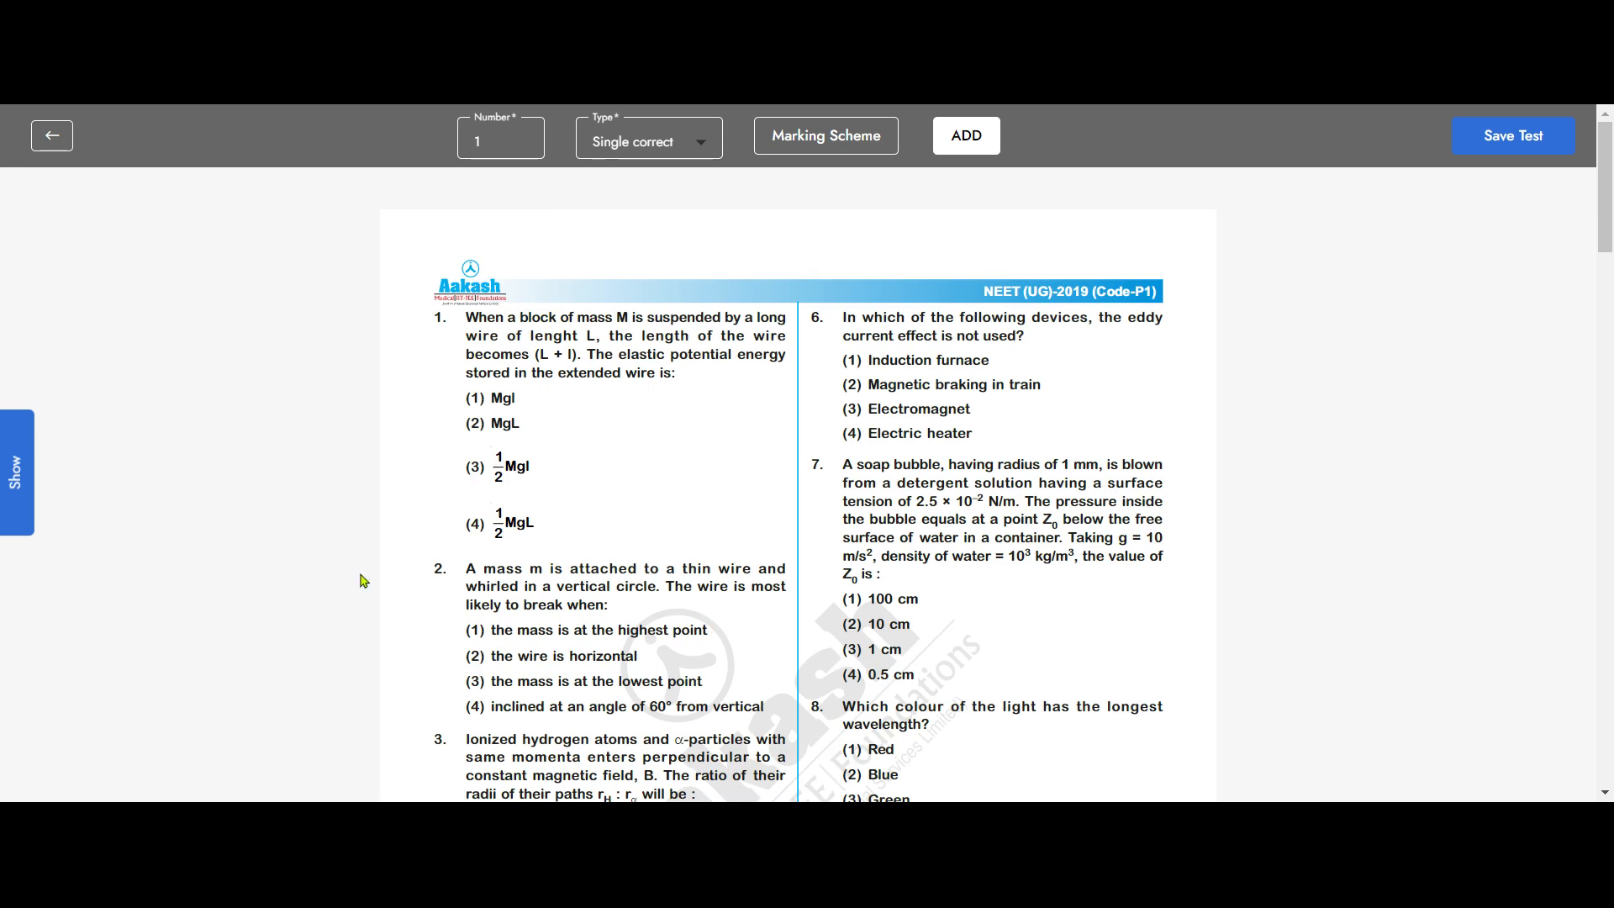
left_click(24, 585)
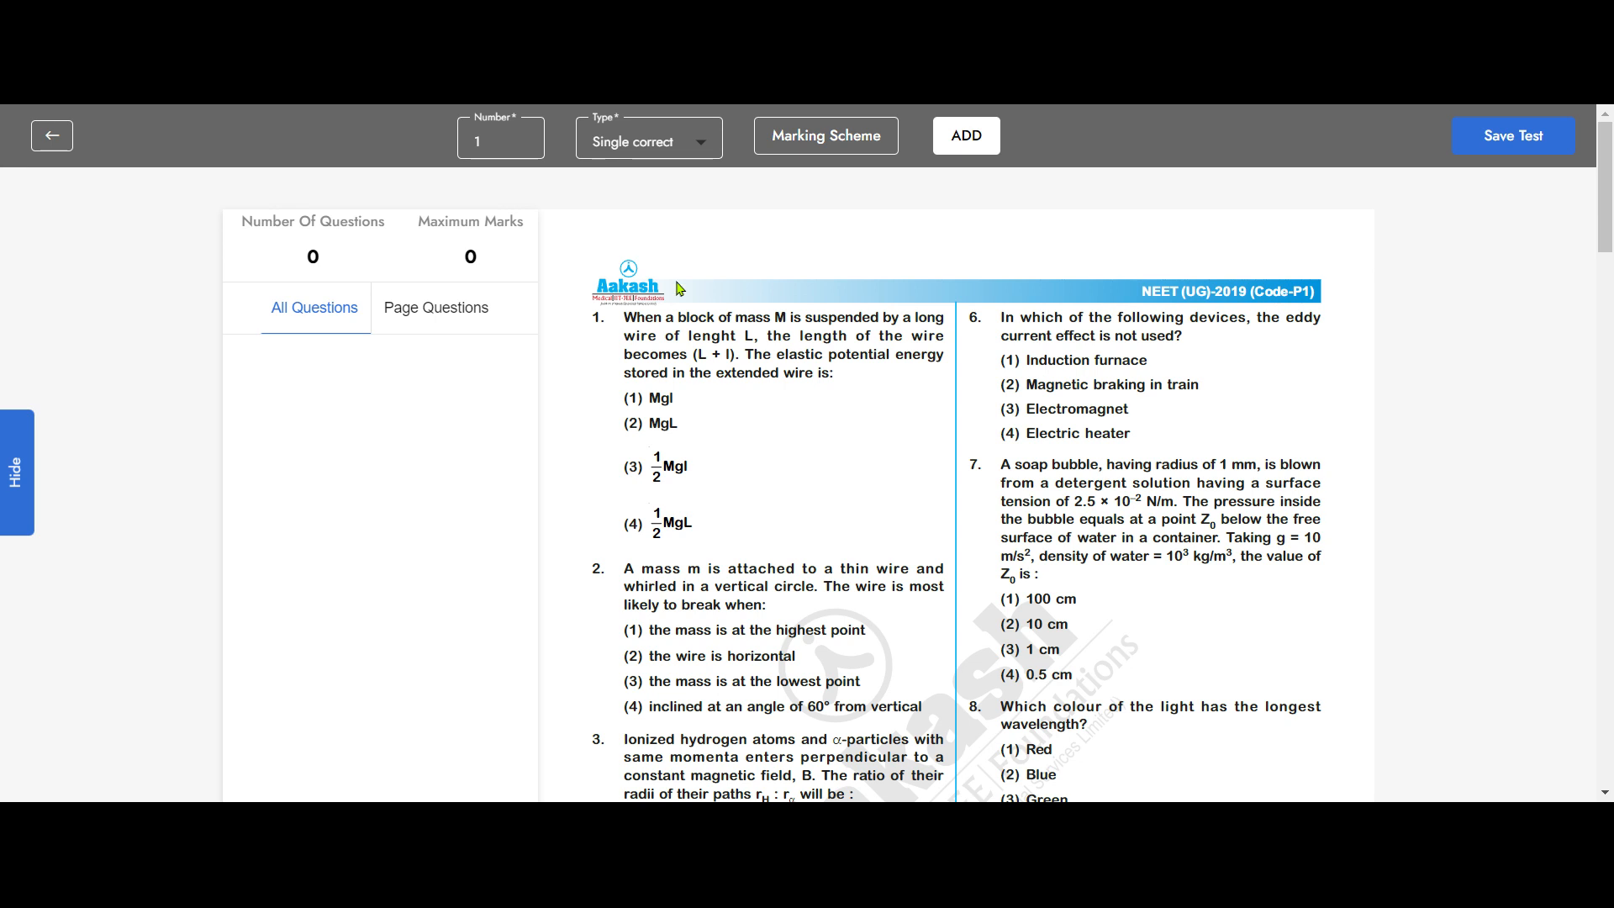
Step: Check the available question types and the marking scheme fields for a single correct question
left_click(651, 141)
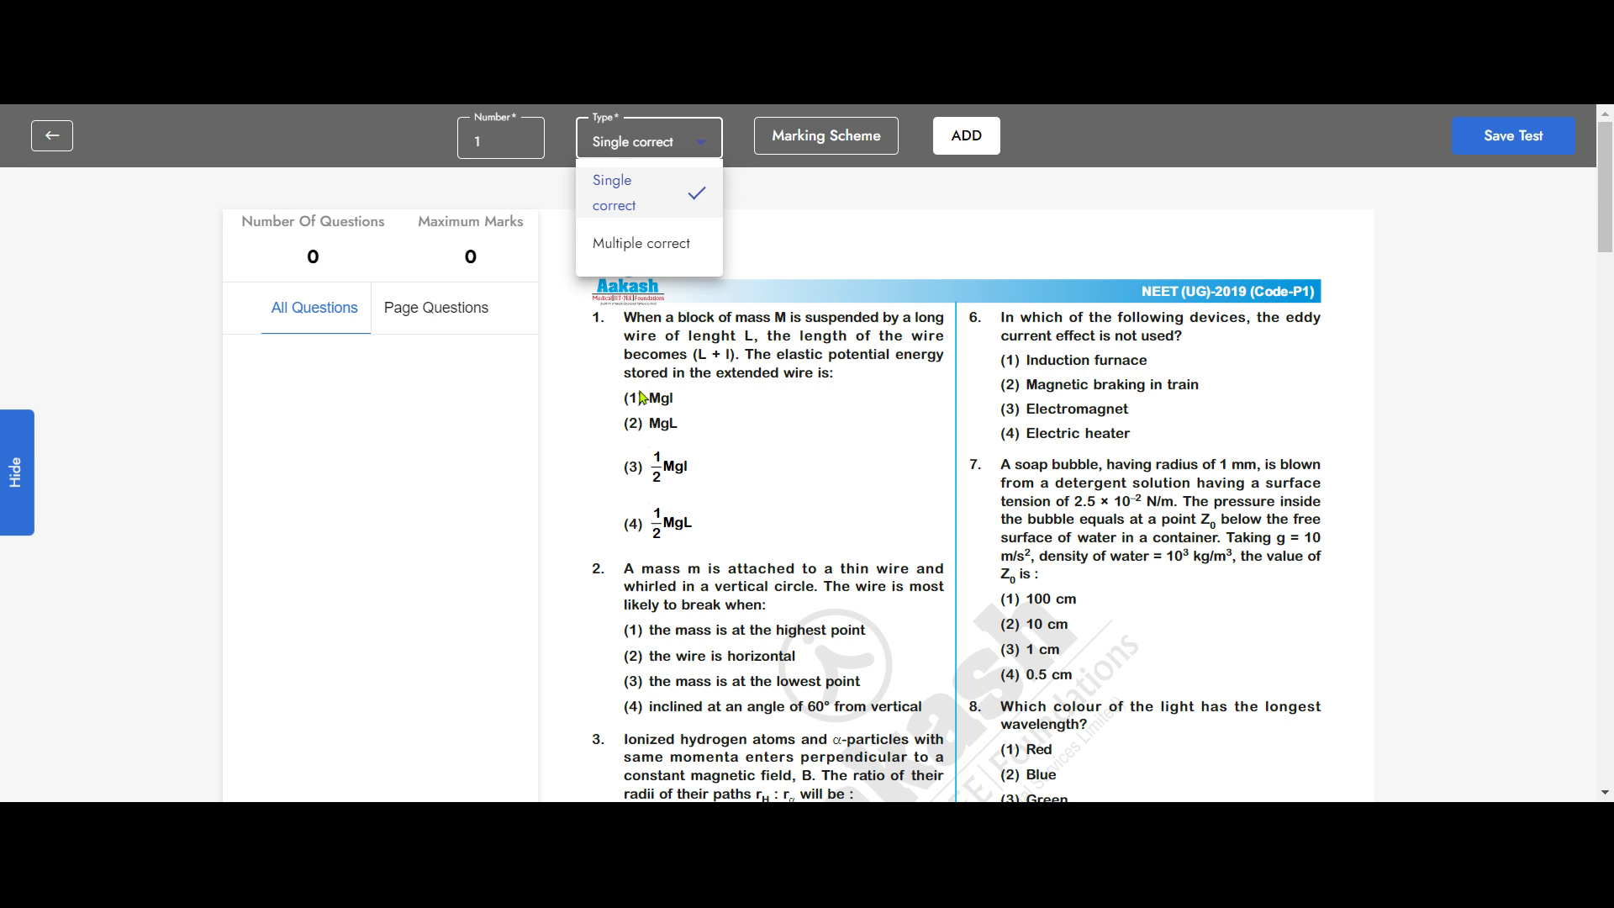
left_click(822, 364)
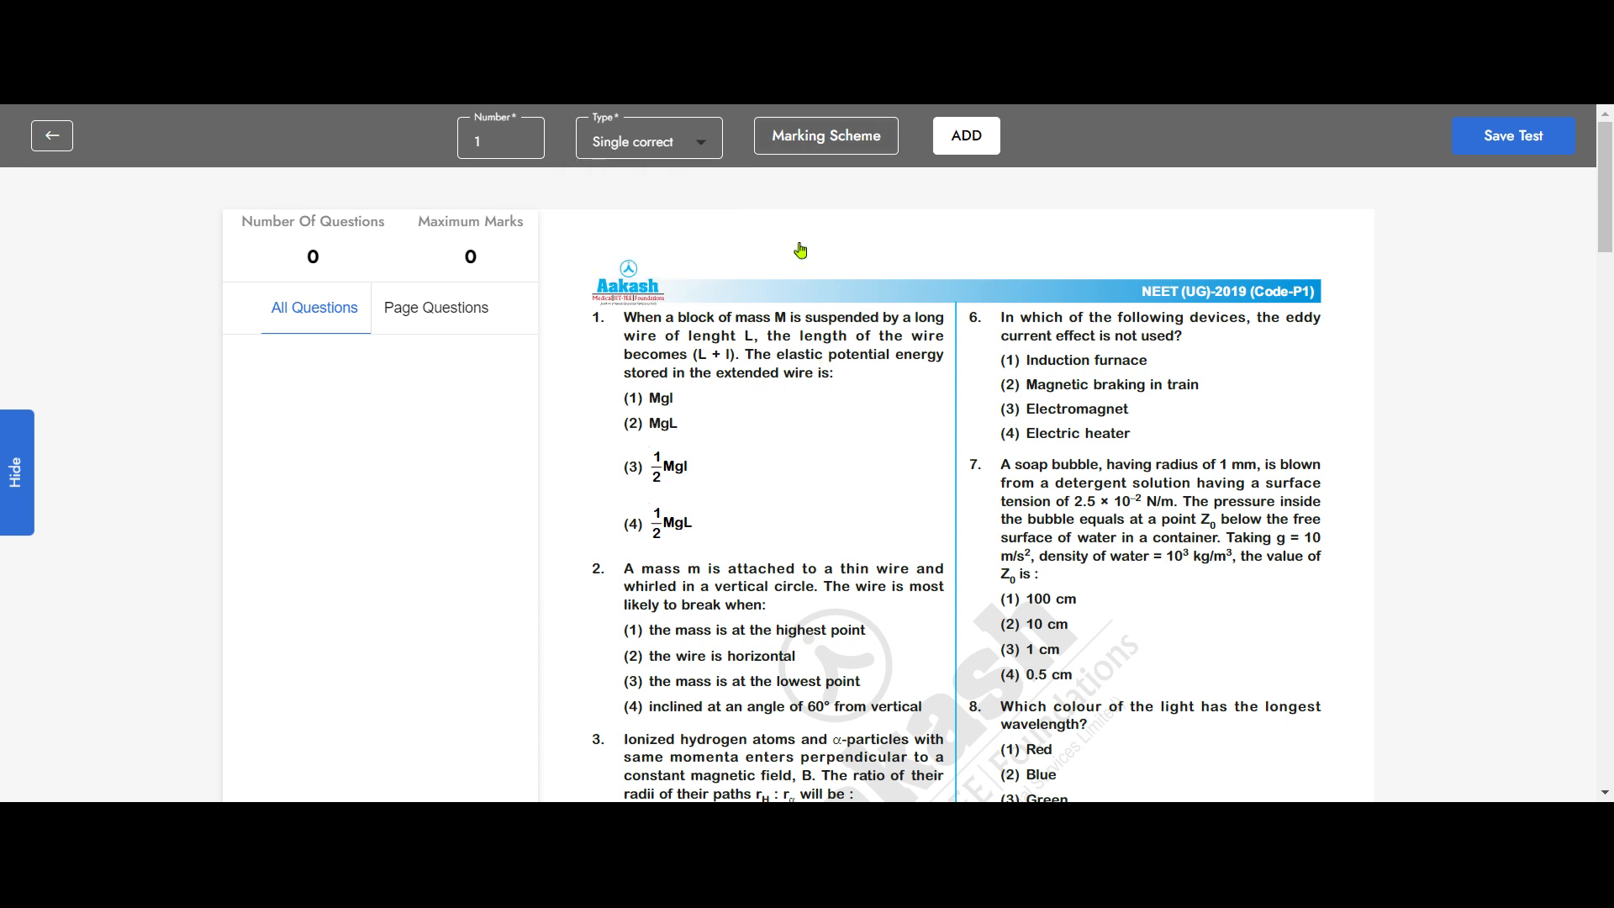
left_click(826, 135)
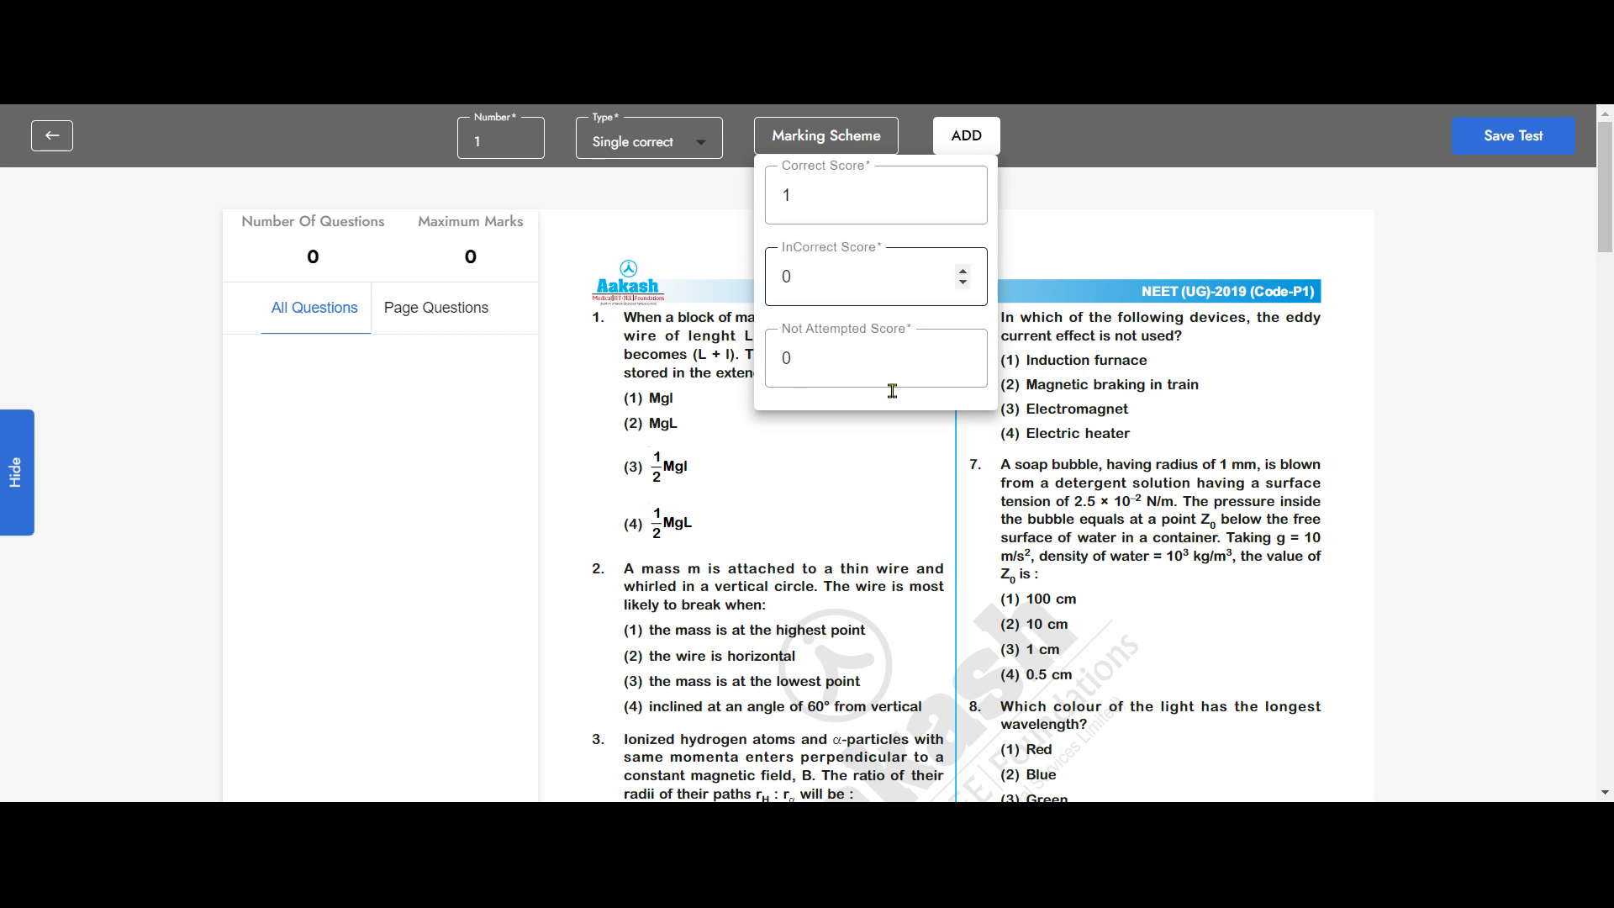
left_click(1084, 365)
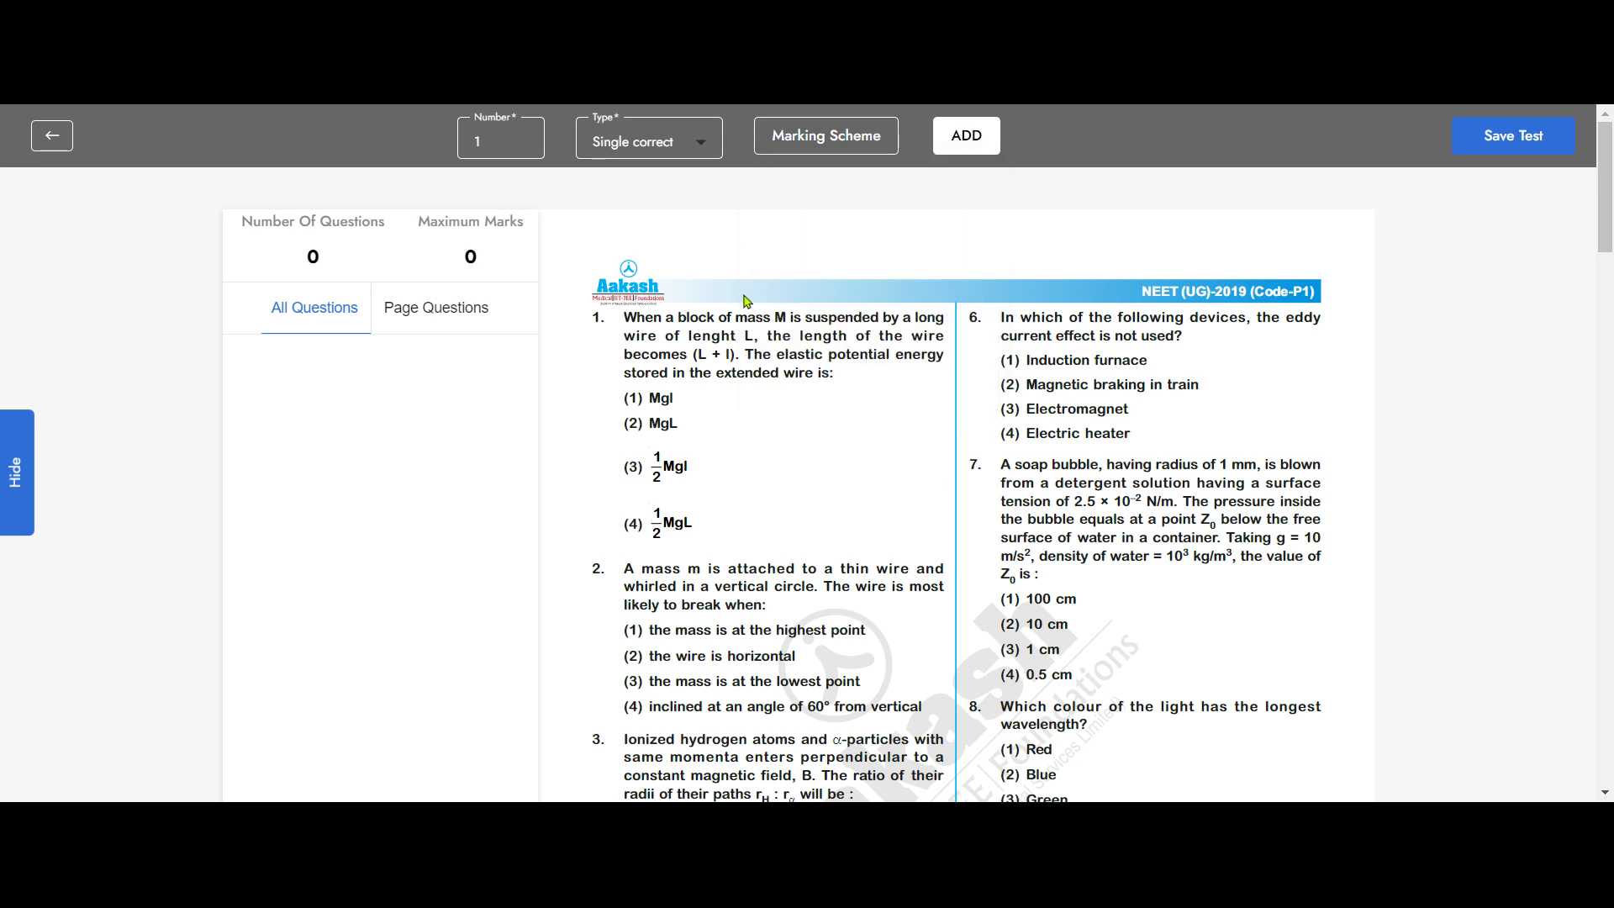
Step: Set the question type to Multiple correct and check its marking scheme options
left_click(664, 141)
left_click(645, 244)
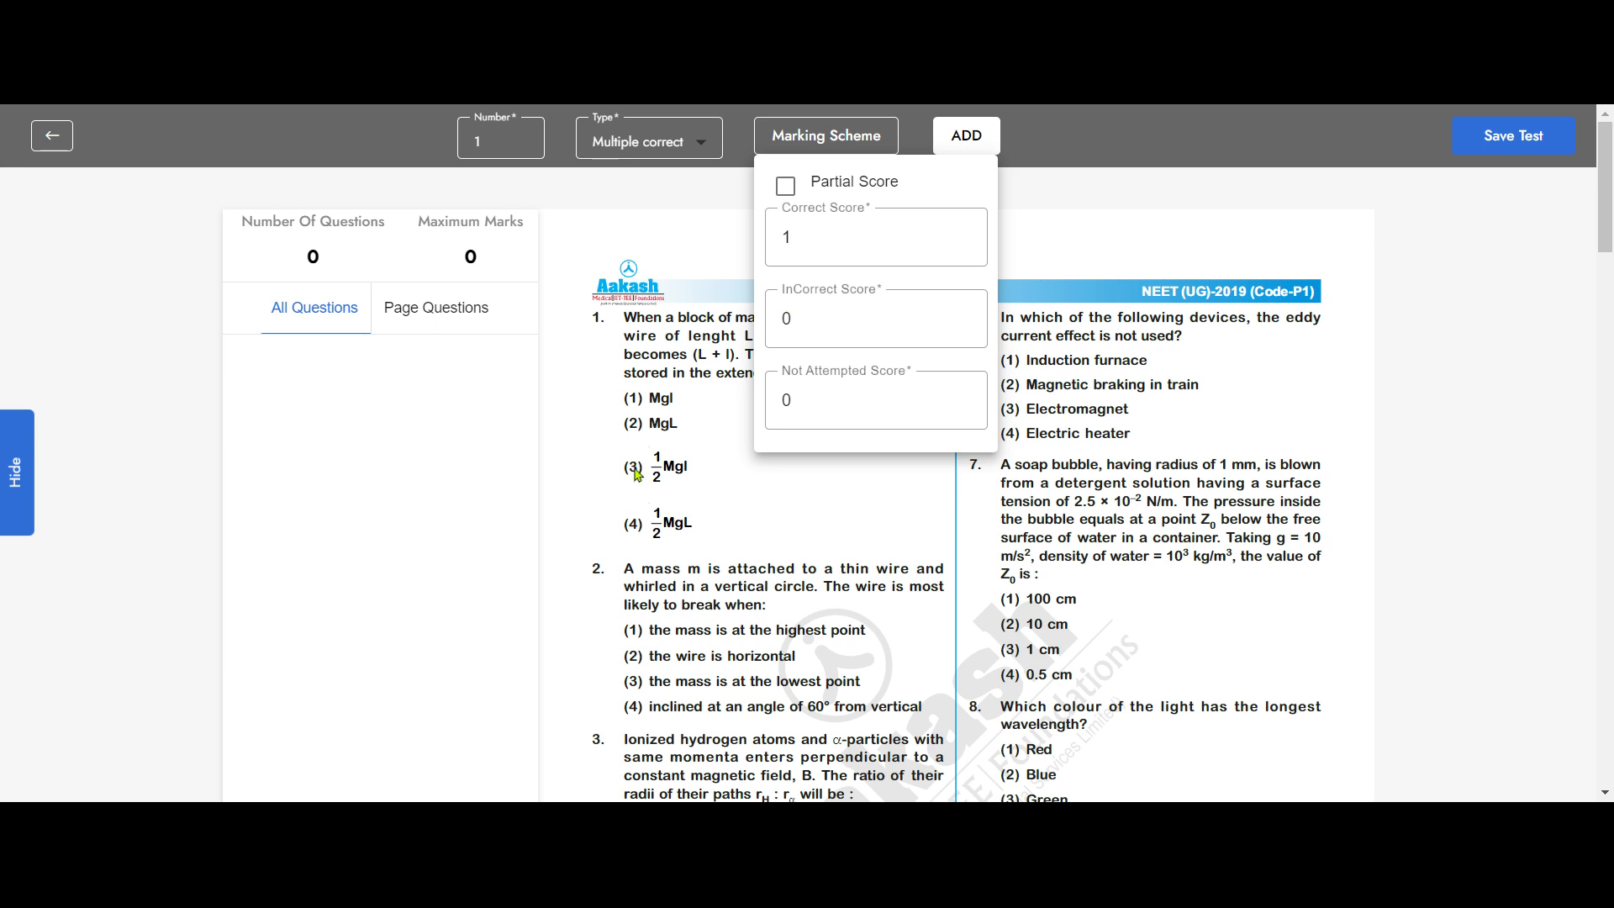
left_click(677, 370)
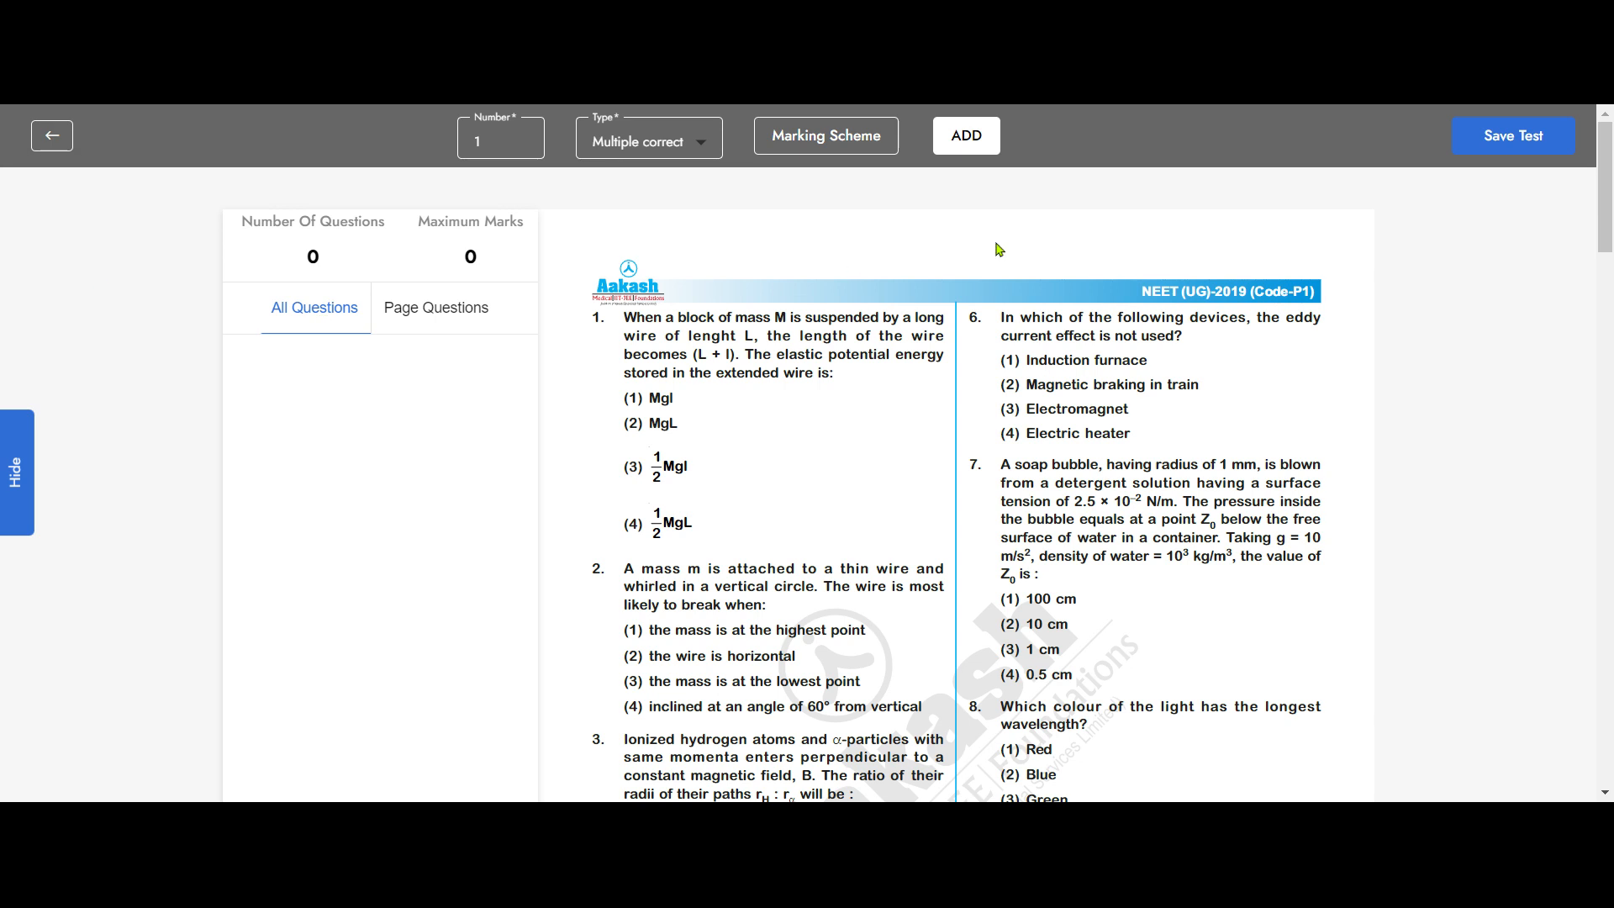
Step: Add question 1, place checkboxes on its four choices, and mark options 1 and 3 as correct
left_click(967, 136)
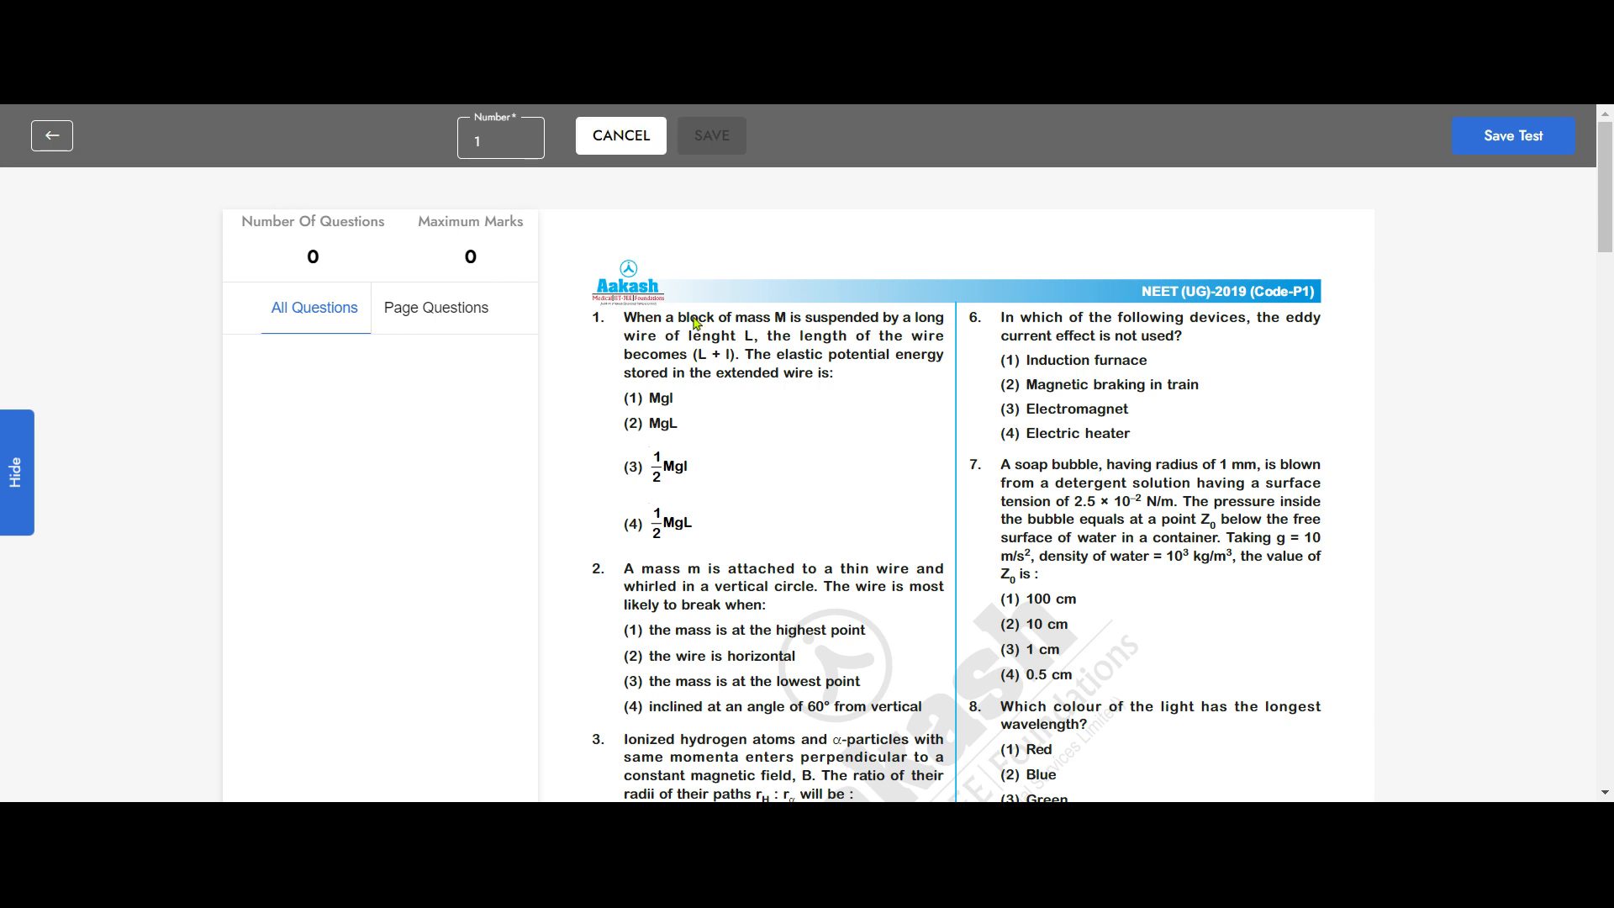
scroll(746, 317, "down", 1)
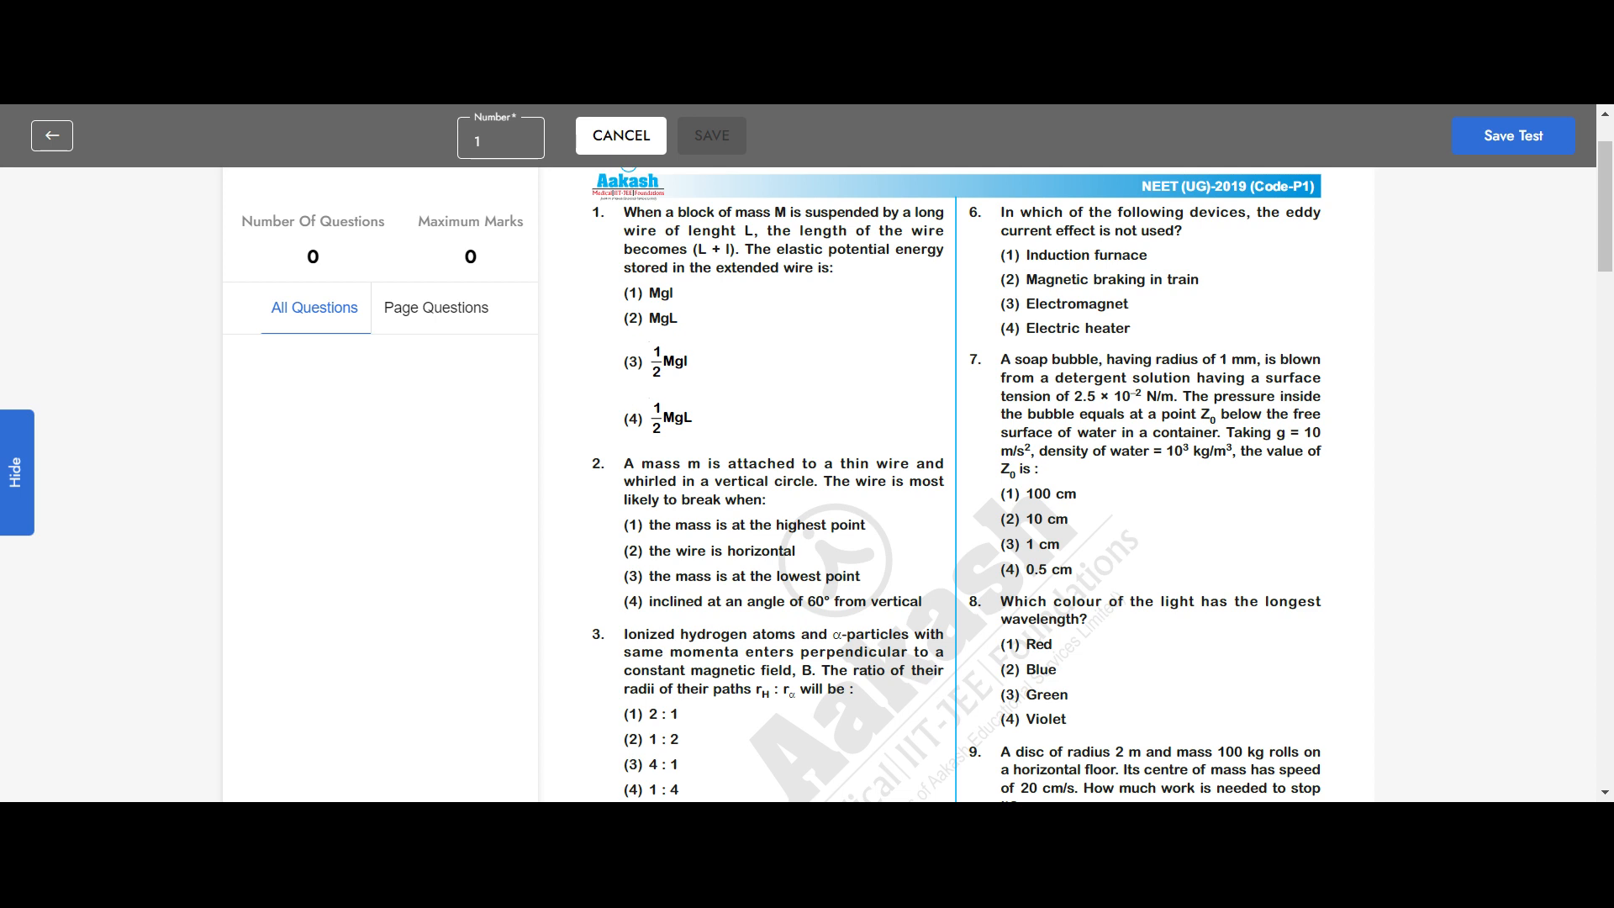
left_click(633, 292)
left_click(632, 292)
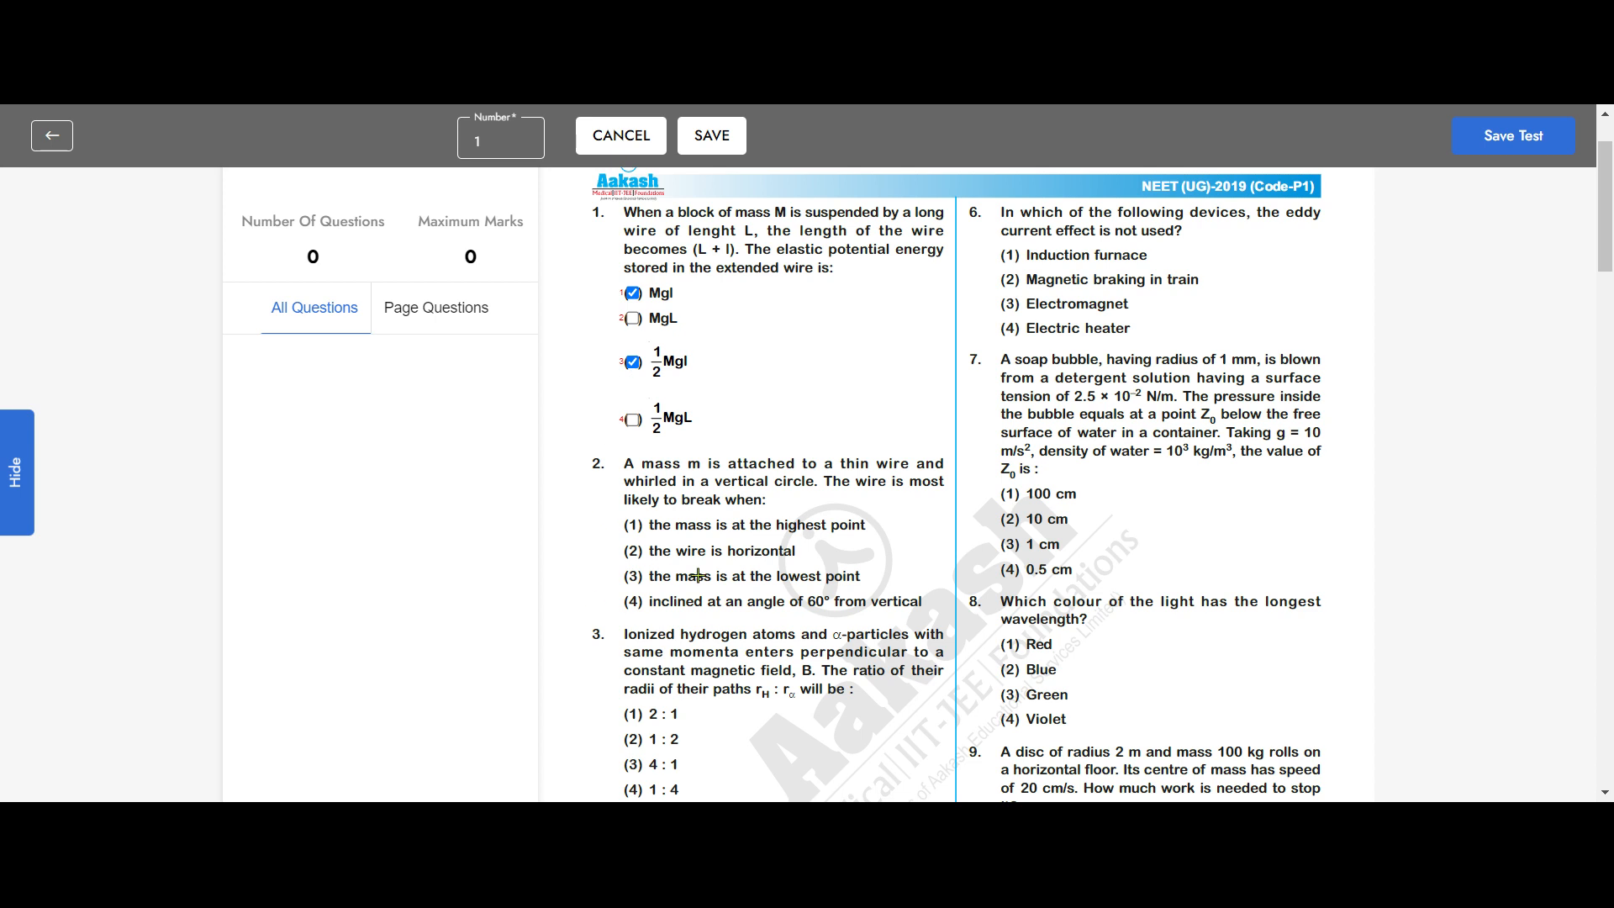
left_click(847, 398)
Step: Undo all of question 1's option placements, redo them with options 1 and 3 ticked, and save the question
key("ctrl+z")
key("ctrl+z")
key("ctrl+z")
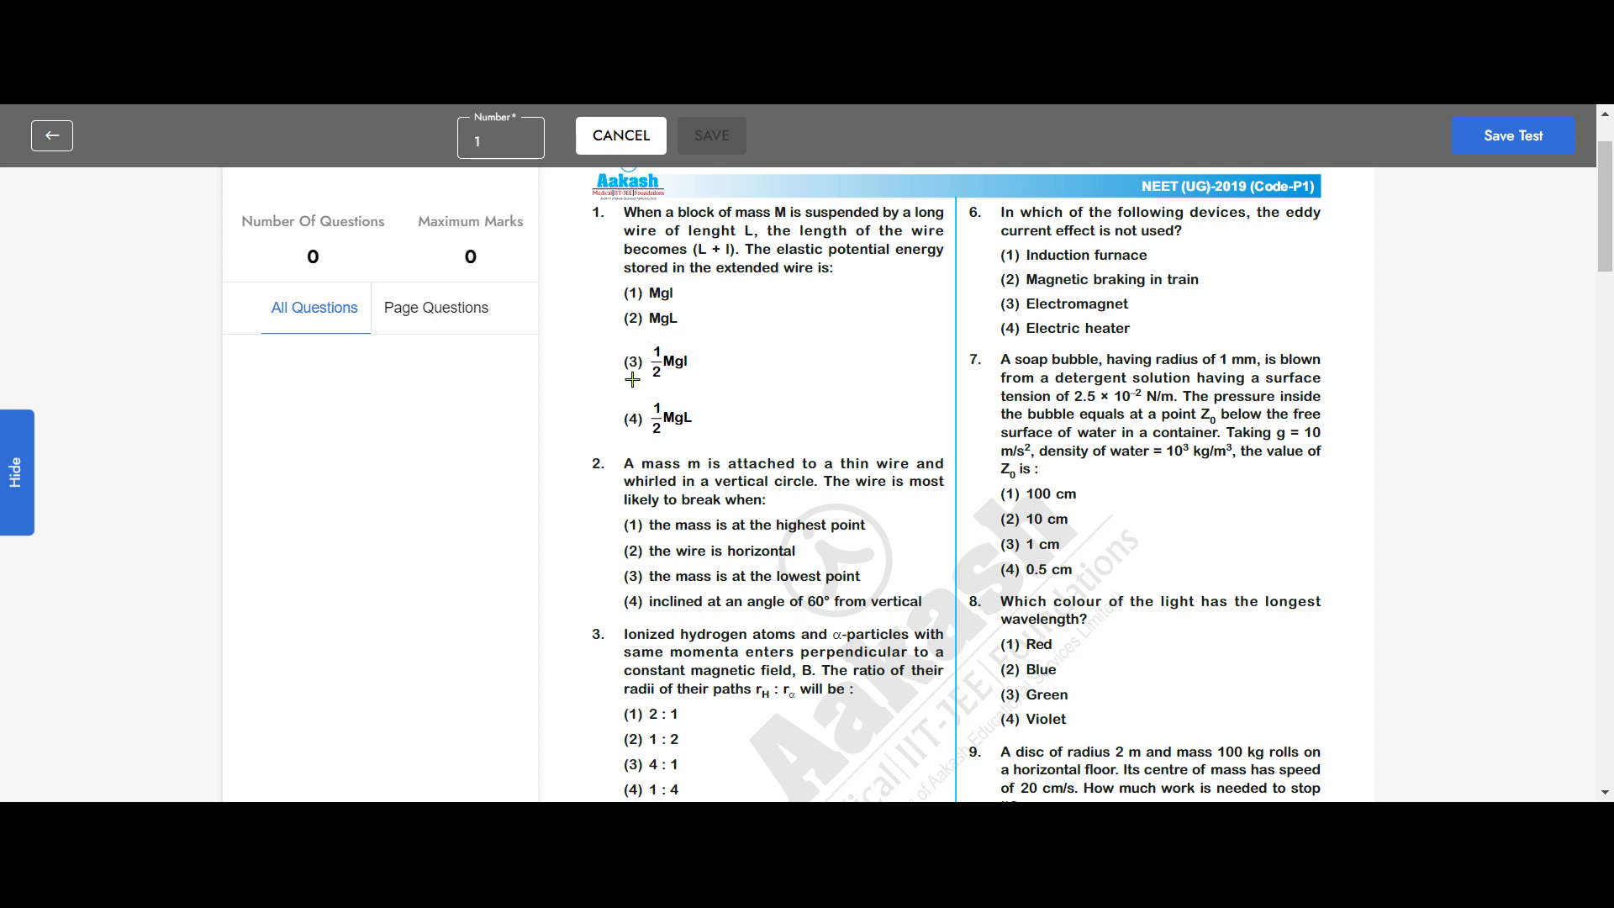
key("ctrl+y")
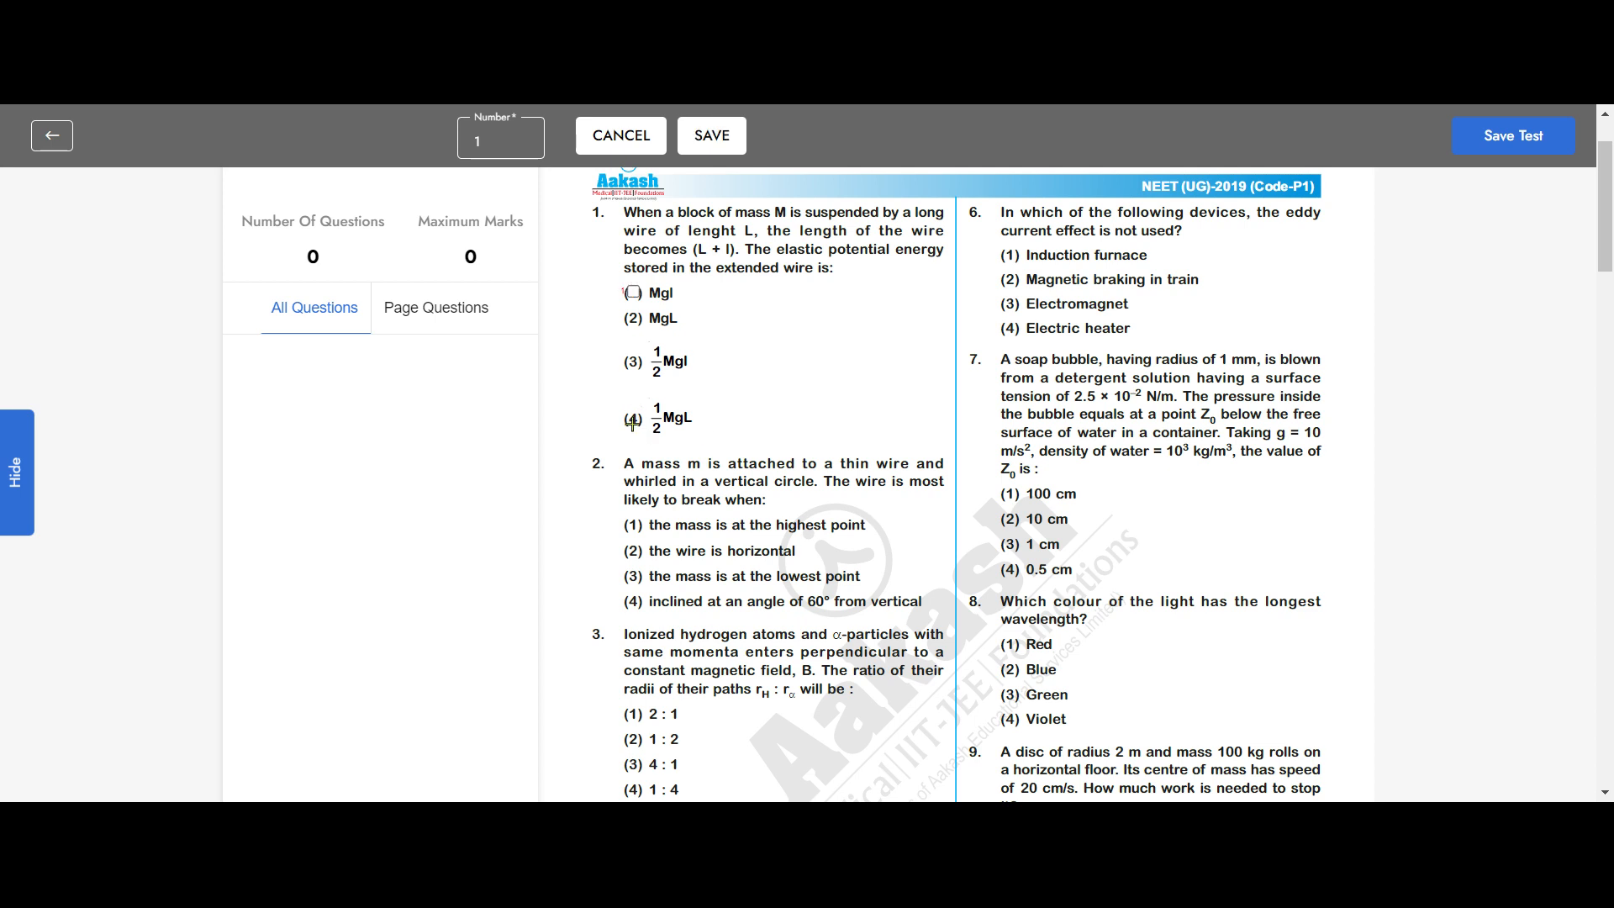
key("ctrl+y")
key("ctrl+y")
key("ctrl+y")
key("ctrl+y")
key("ctrl+y")
left_click(712, 136)
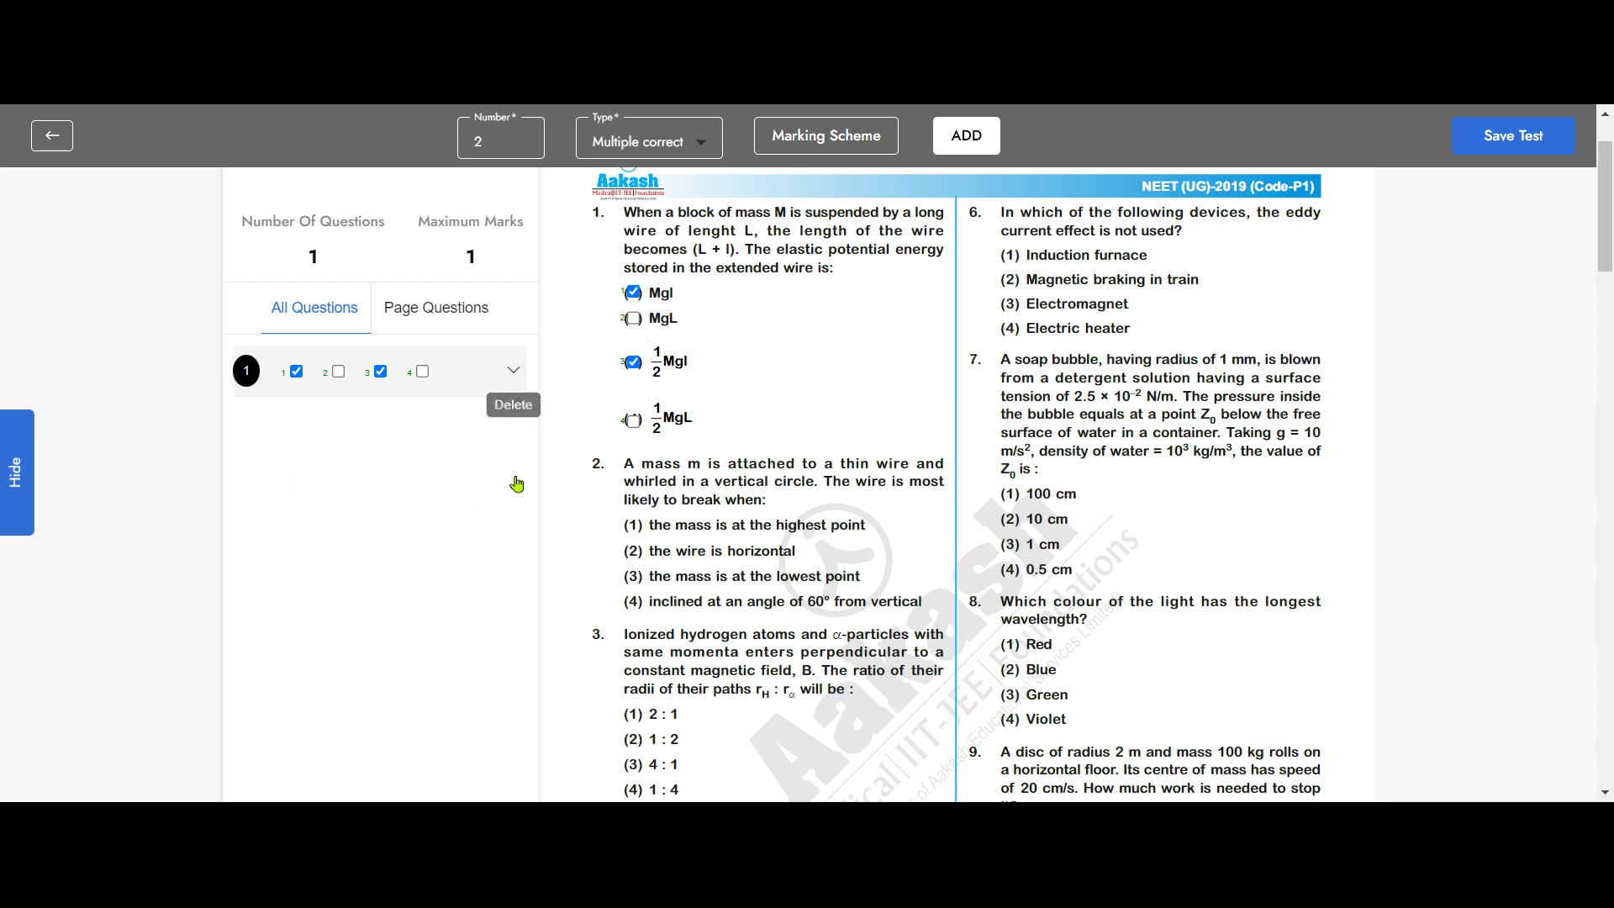
Step: Check question 1's type and marking details in the question list
left_click(513, 369)
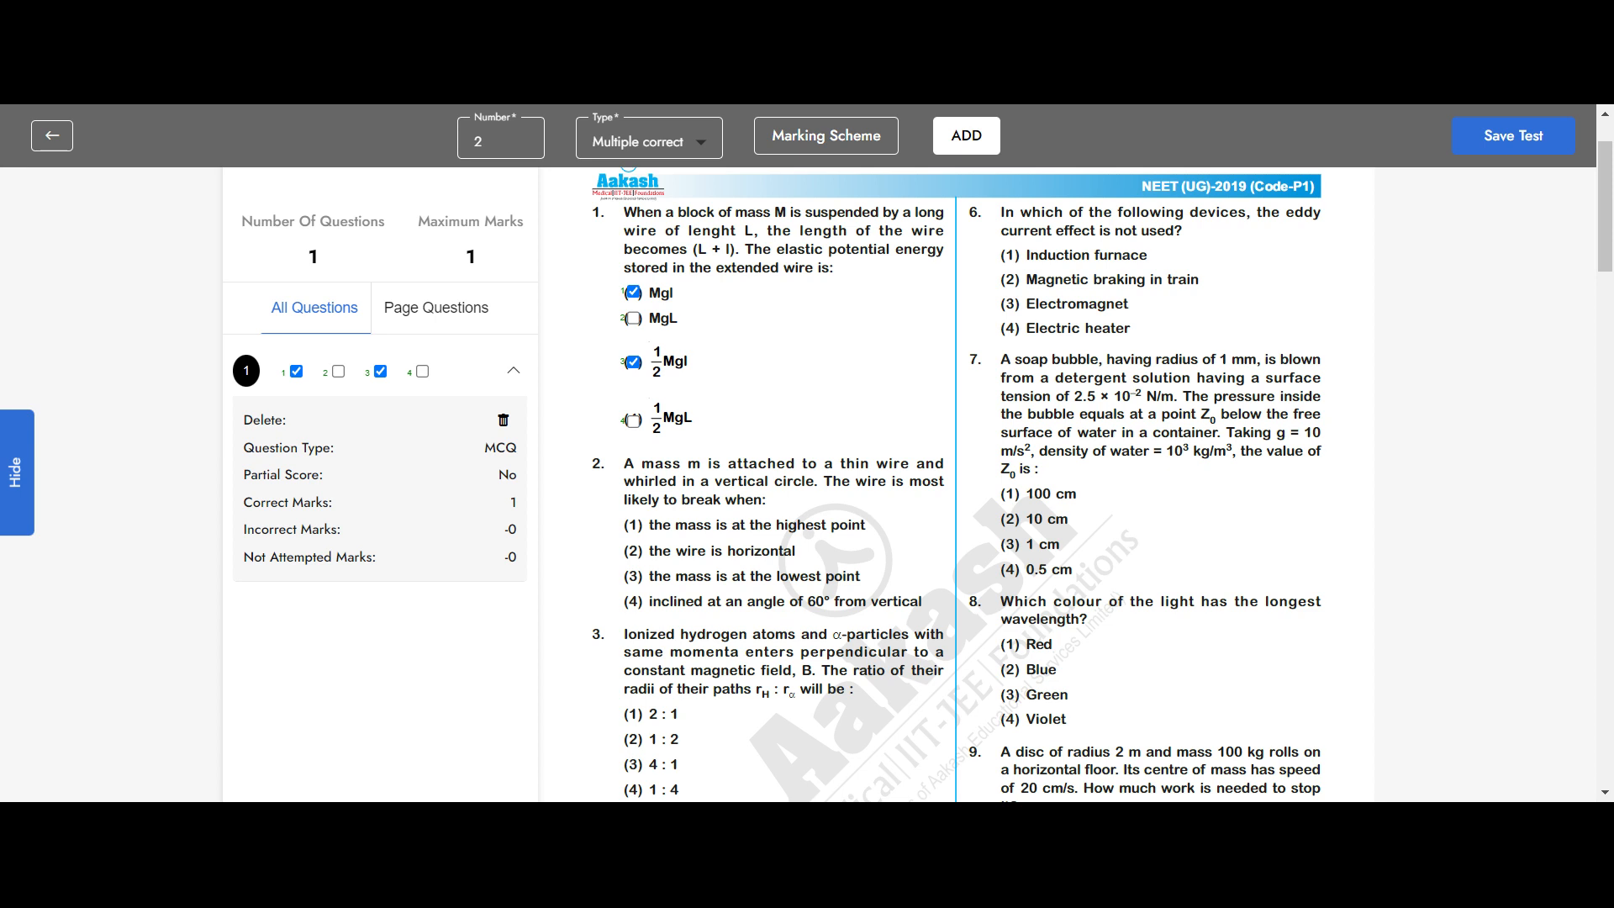
left_click(504, 419)
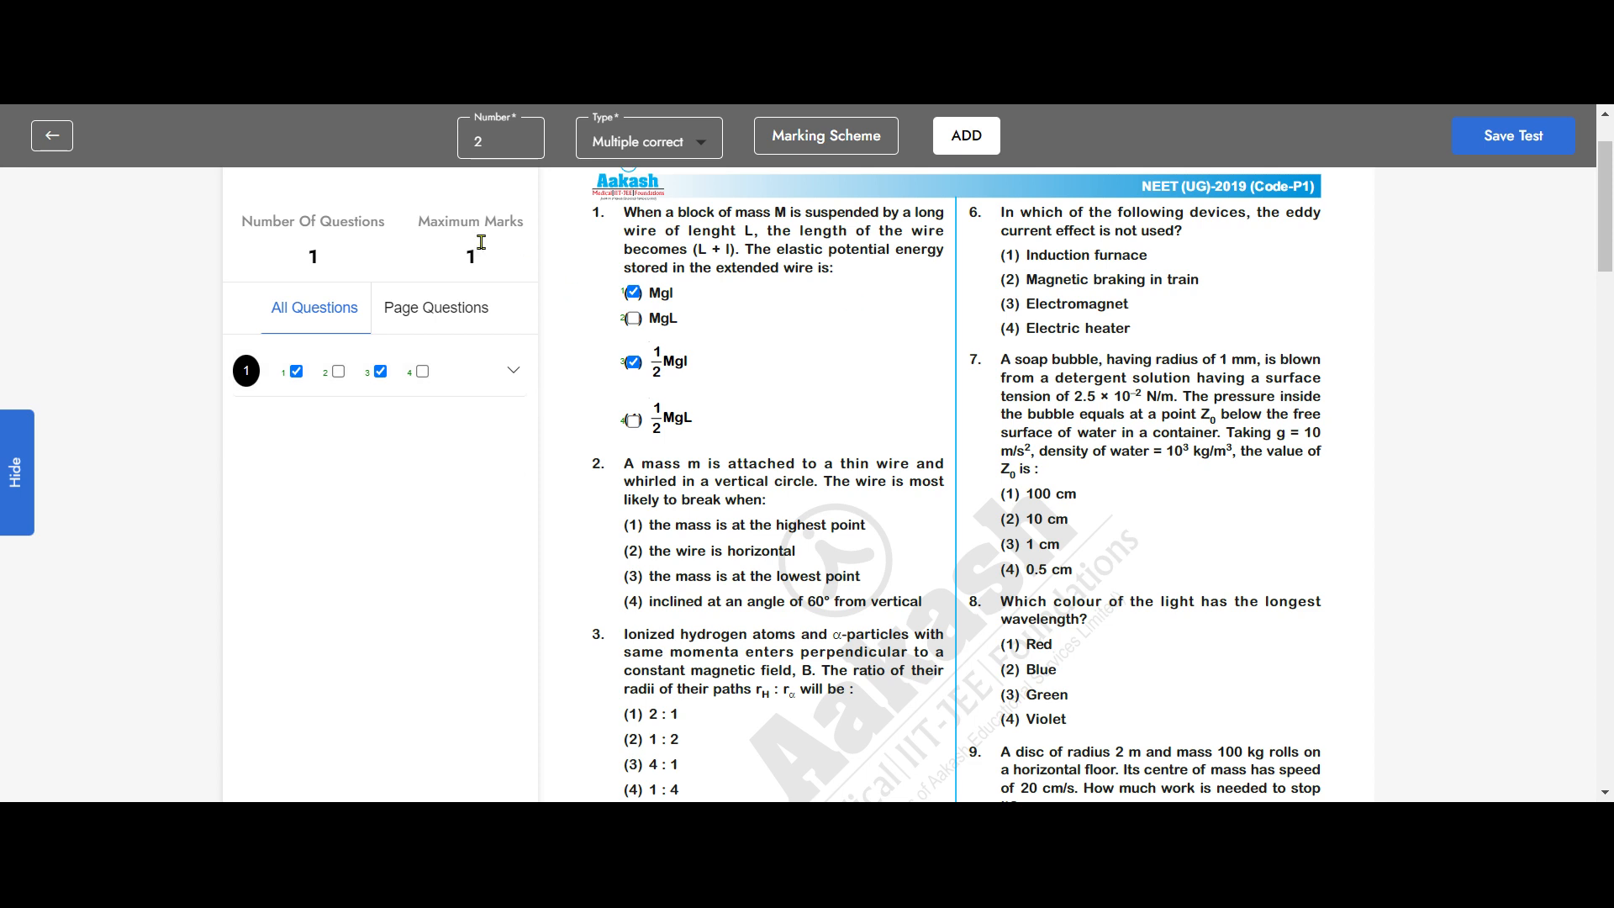
Step: Set question 2's type to Single correct with a correct score of 4 and an incorrect score of -1
left_click(647, 141)
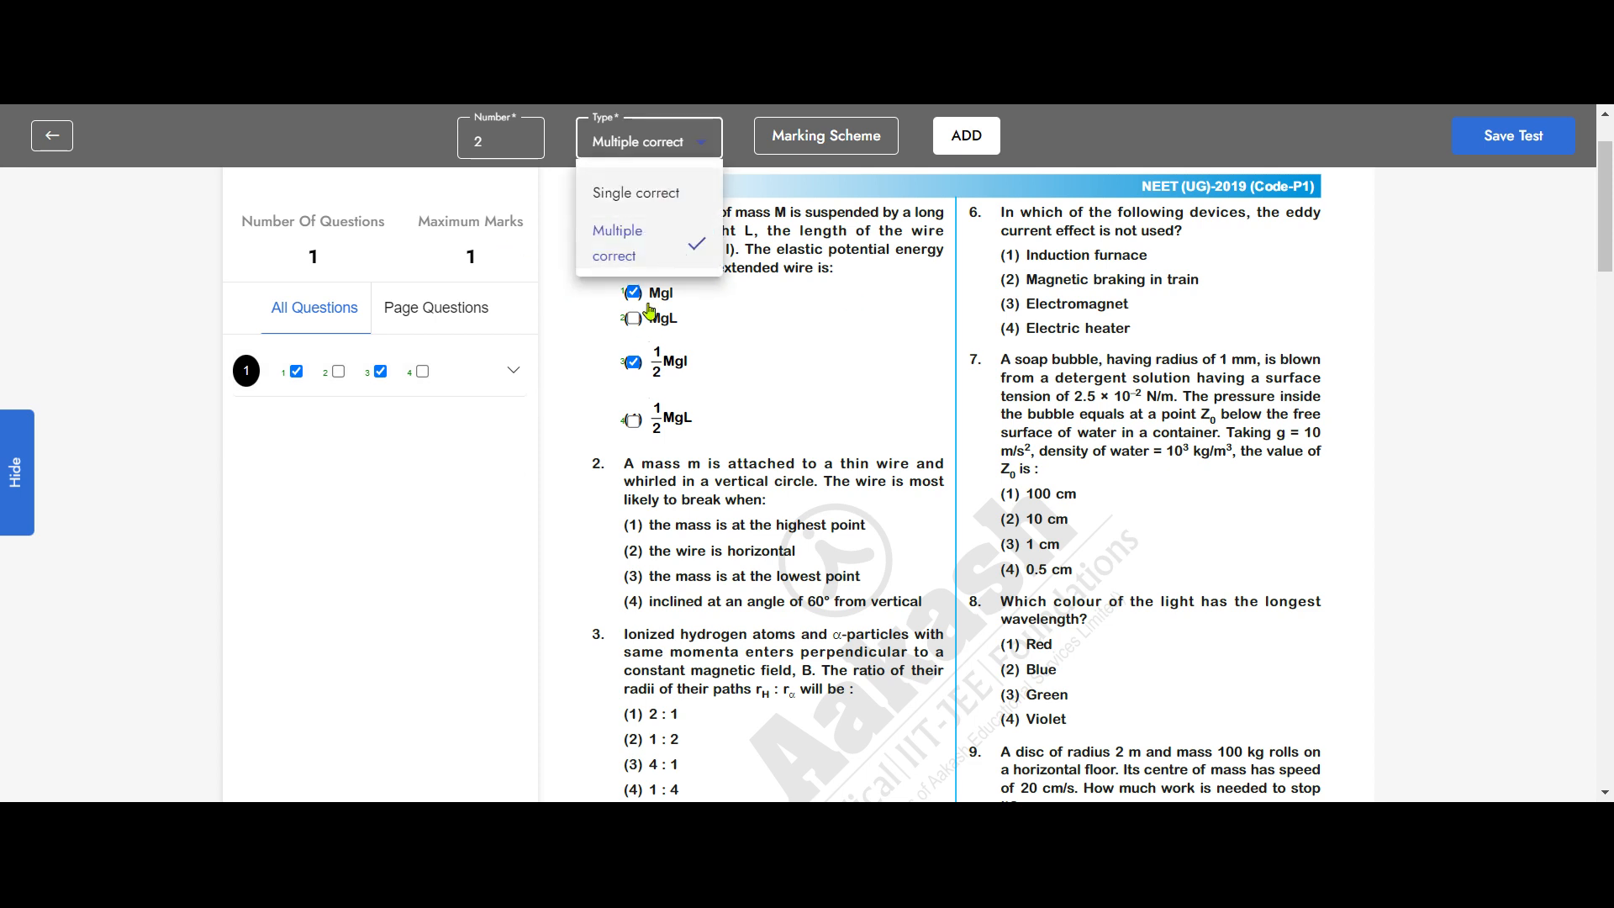
left_click(634, 191)
left_click(826, 137)
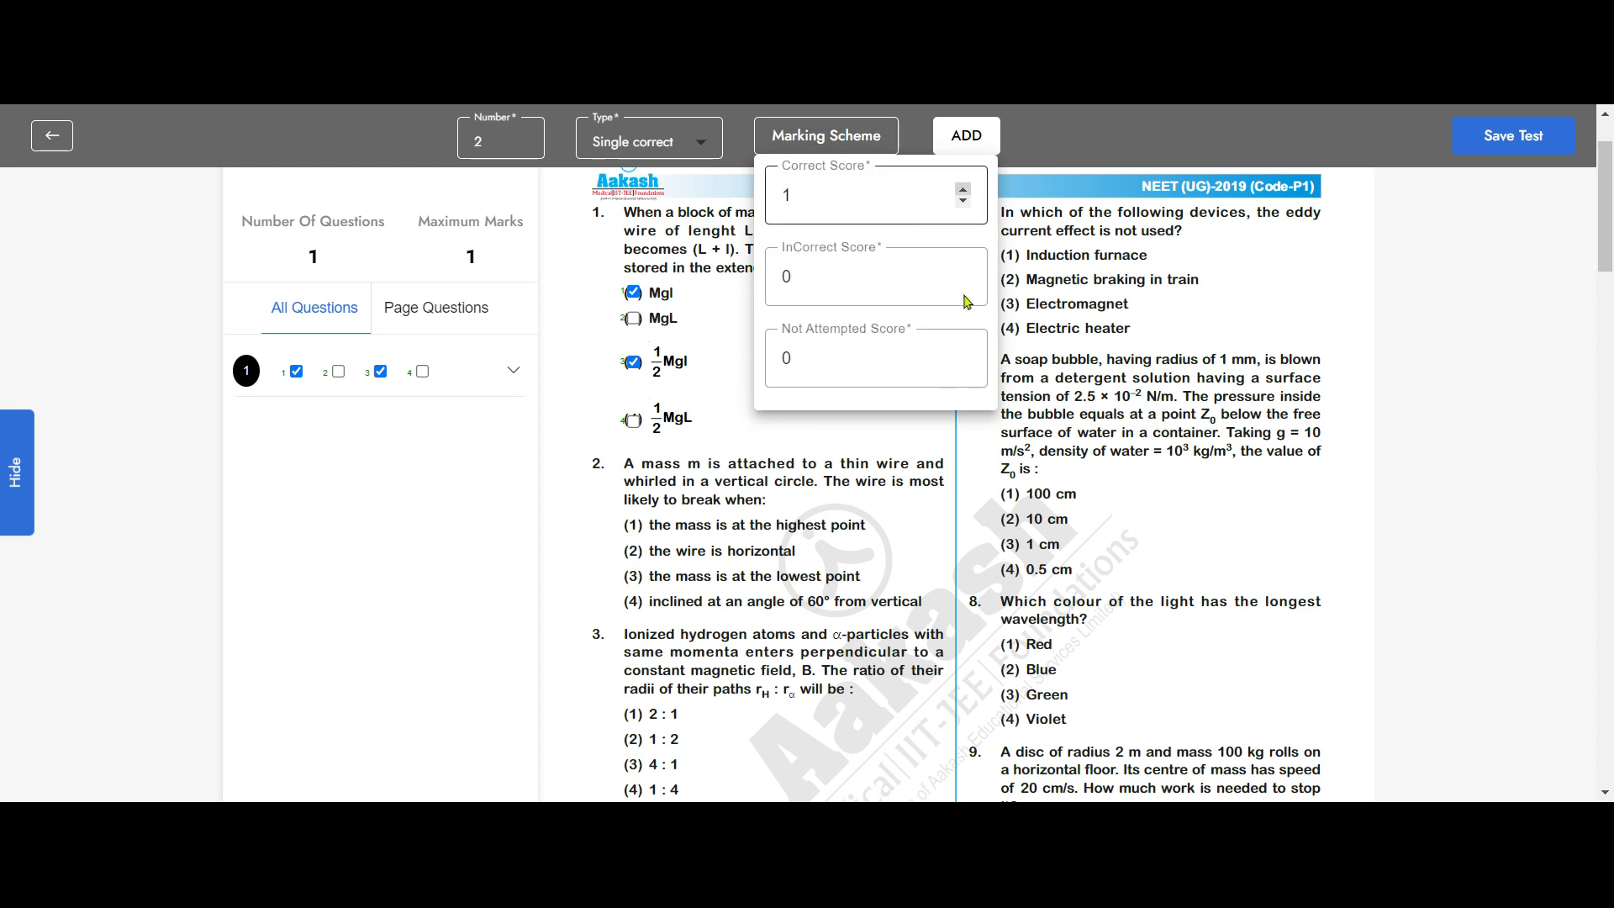
left_click(963, 190)
left_click(963, 190)
key("Up")
key("Tab")
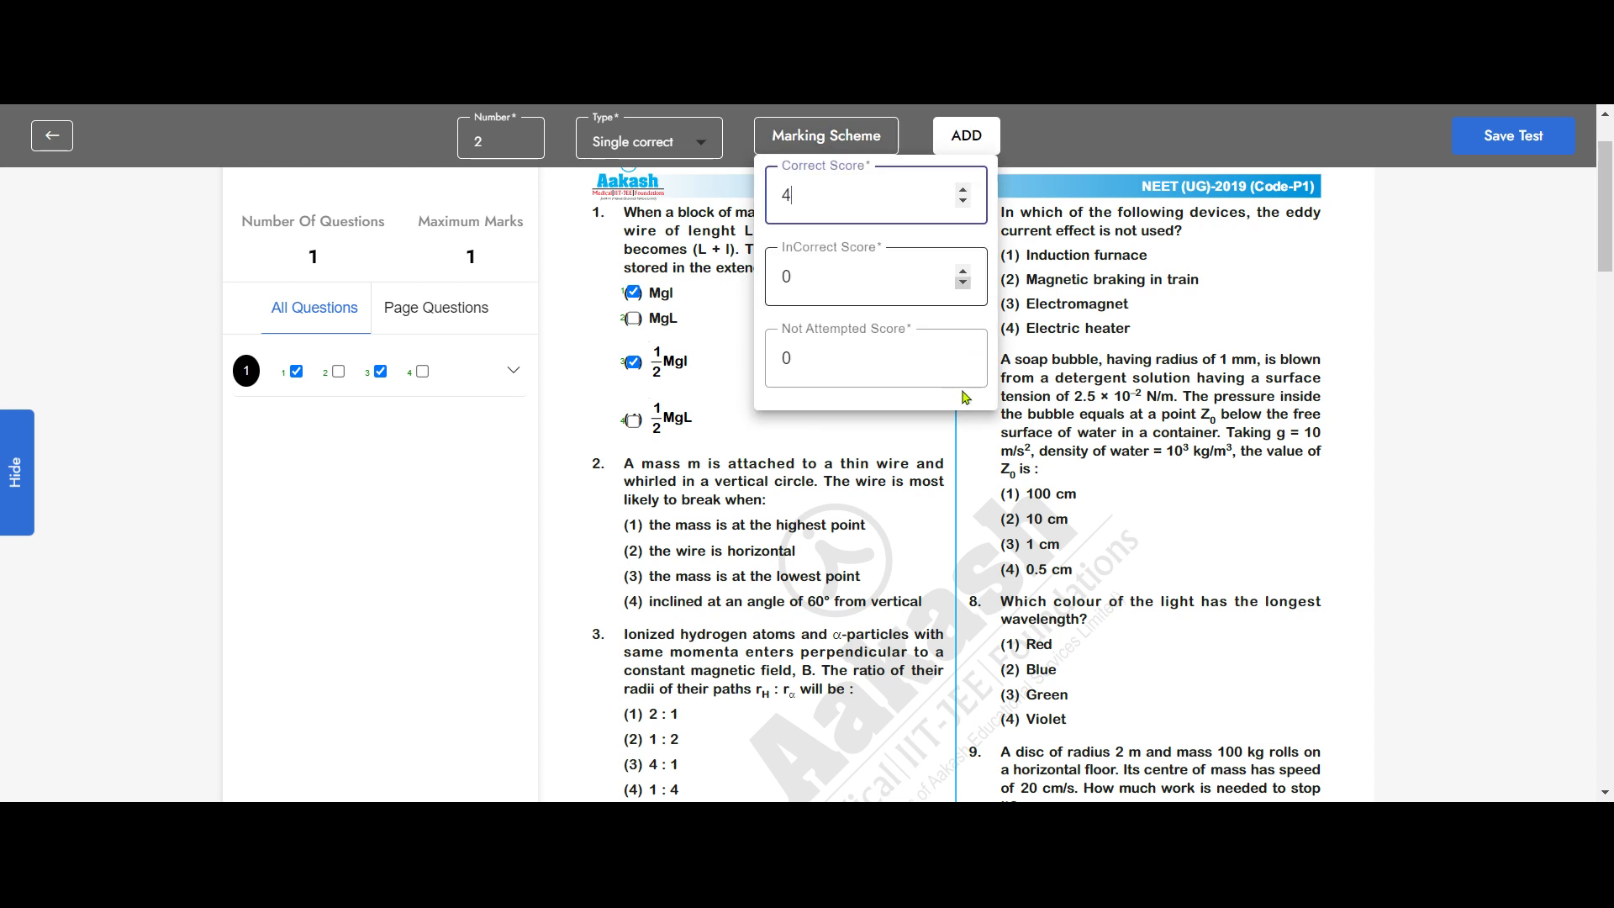
type("-1")
left_click(1039, 440)
Step: Add question 2 with radio buttons on its four choices, mark option 2 as correct, and save it
left_click(967, 141)
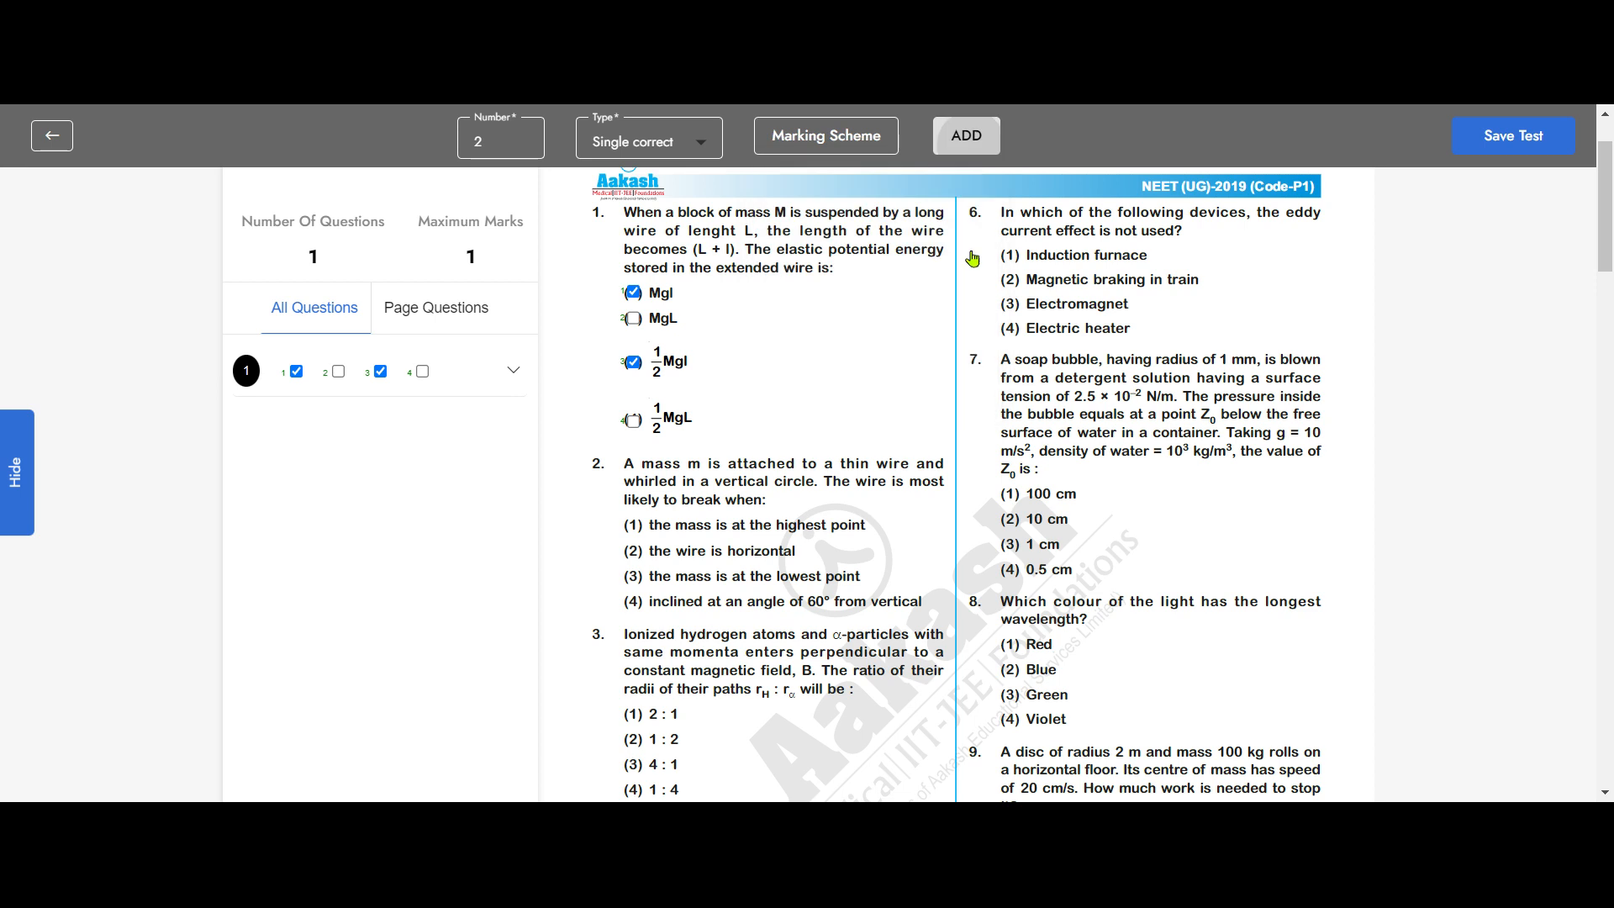
scroll(790, 560, "down", 1)
left_click(632, 418)
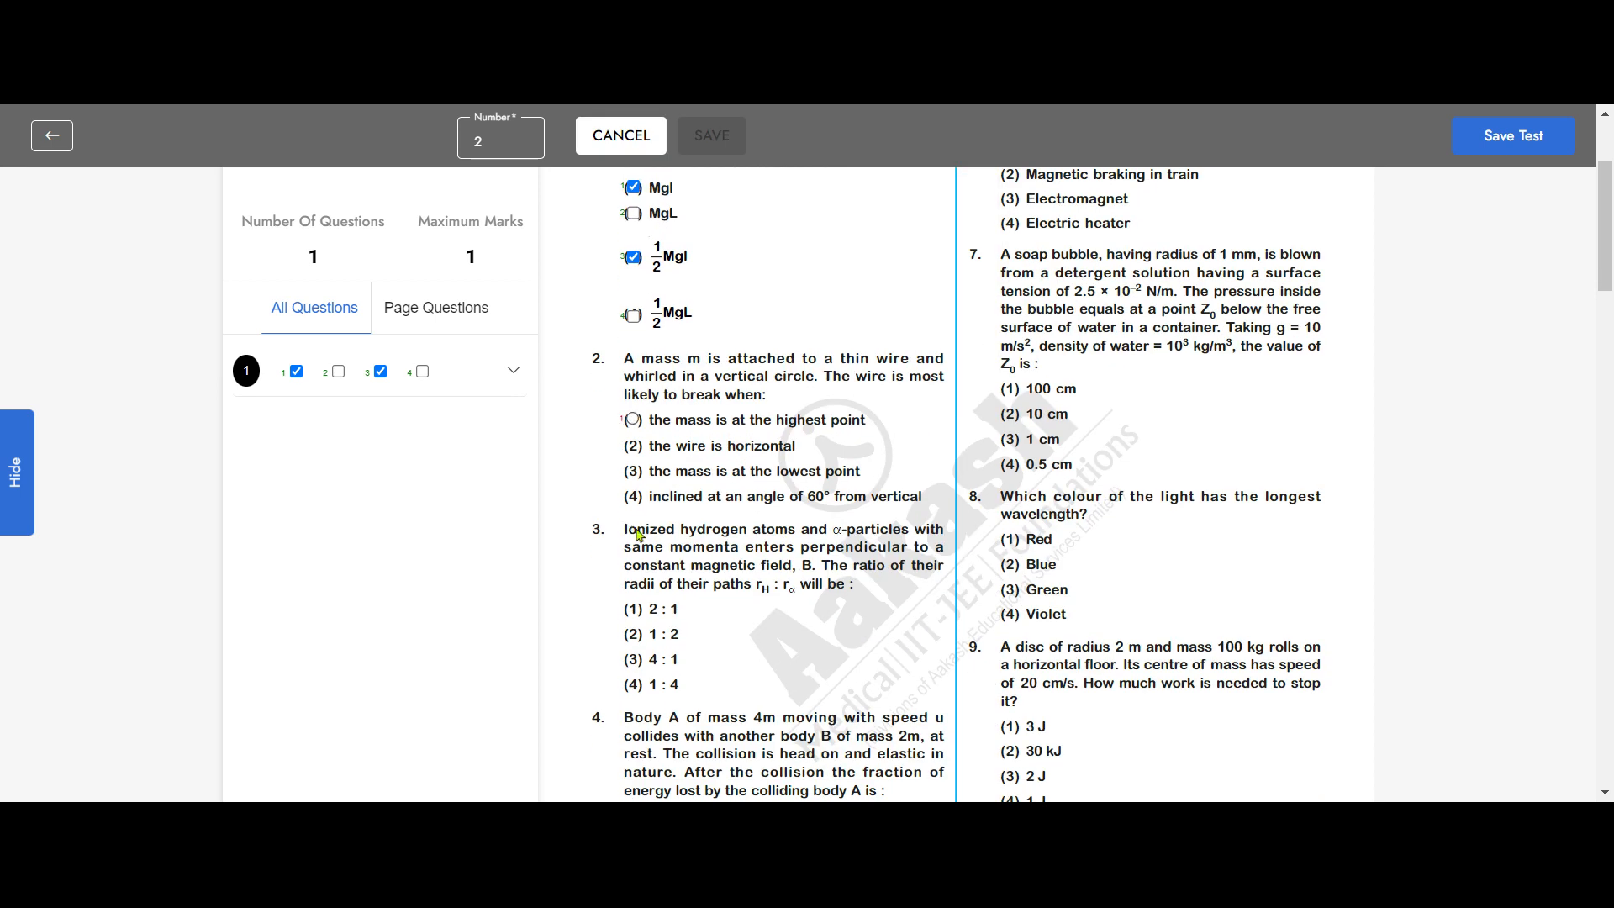
left_click(634, 576)
left_click(635, 589)
left_click(636, 603)
left_click(638, 560)
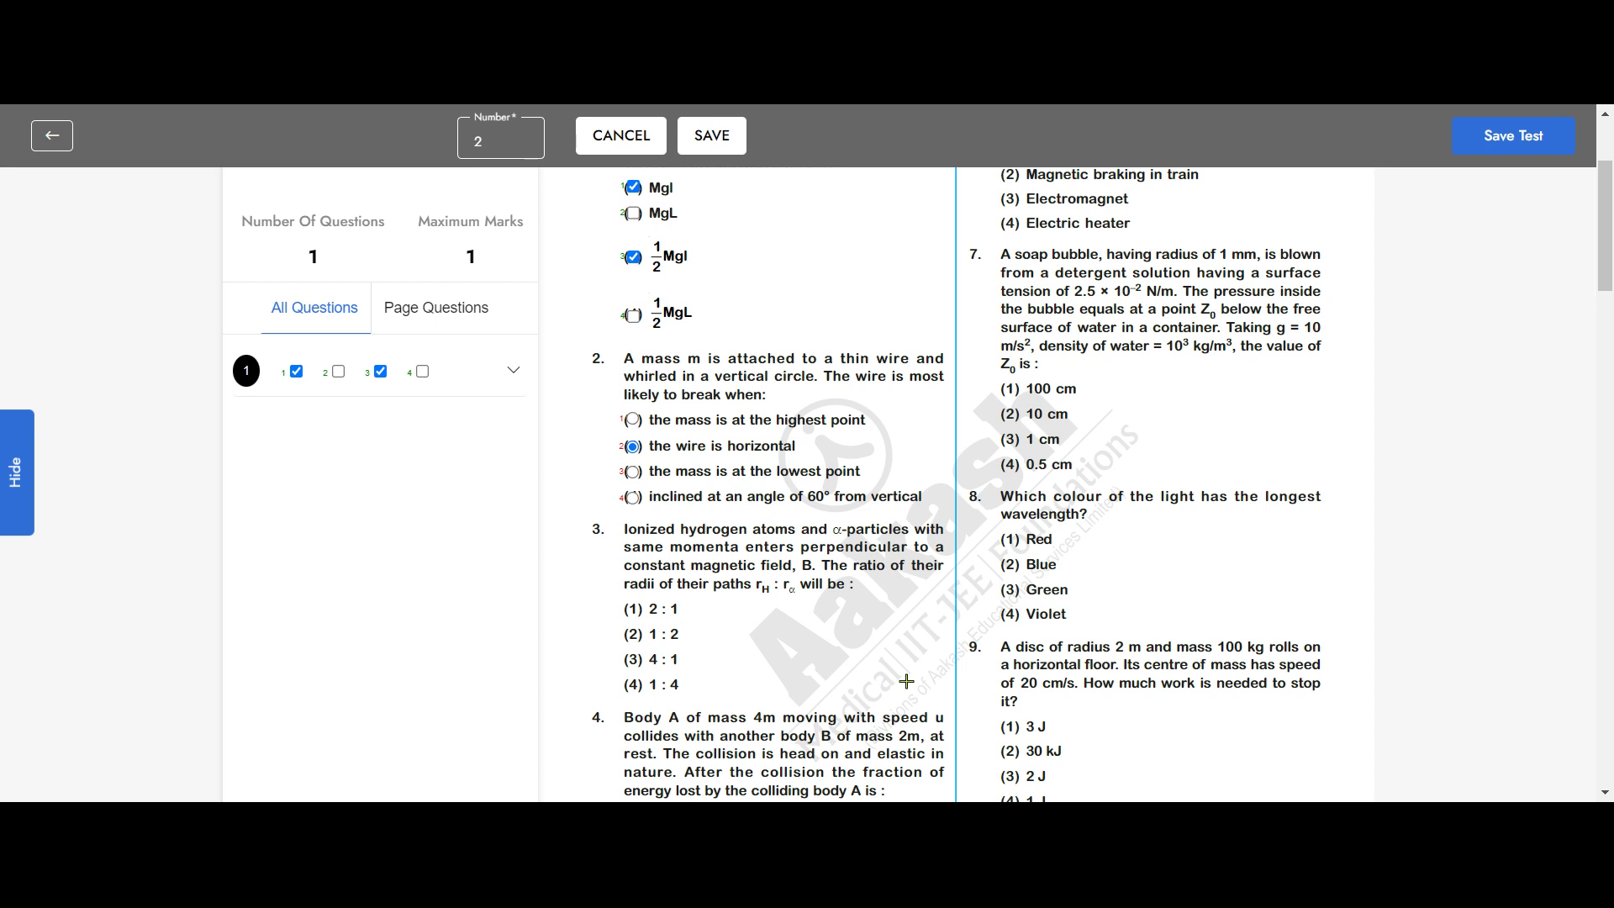
left_click(725, 250)
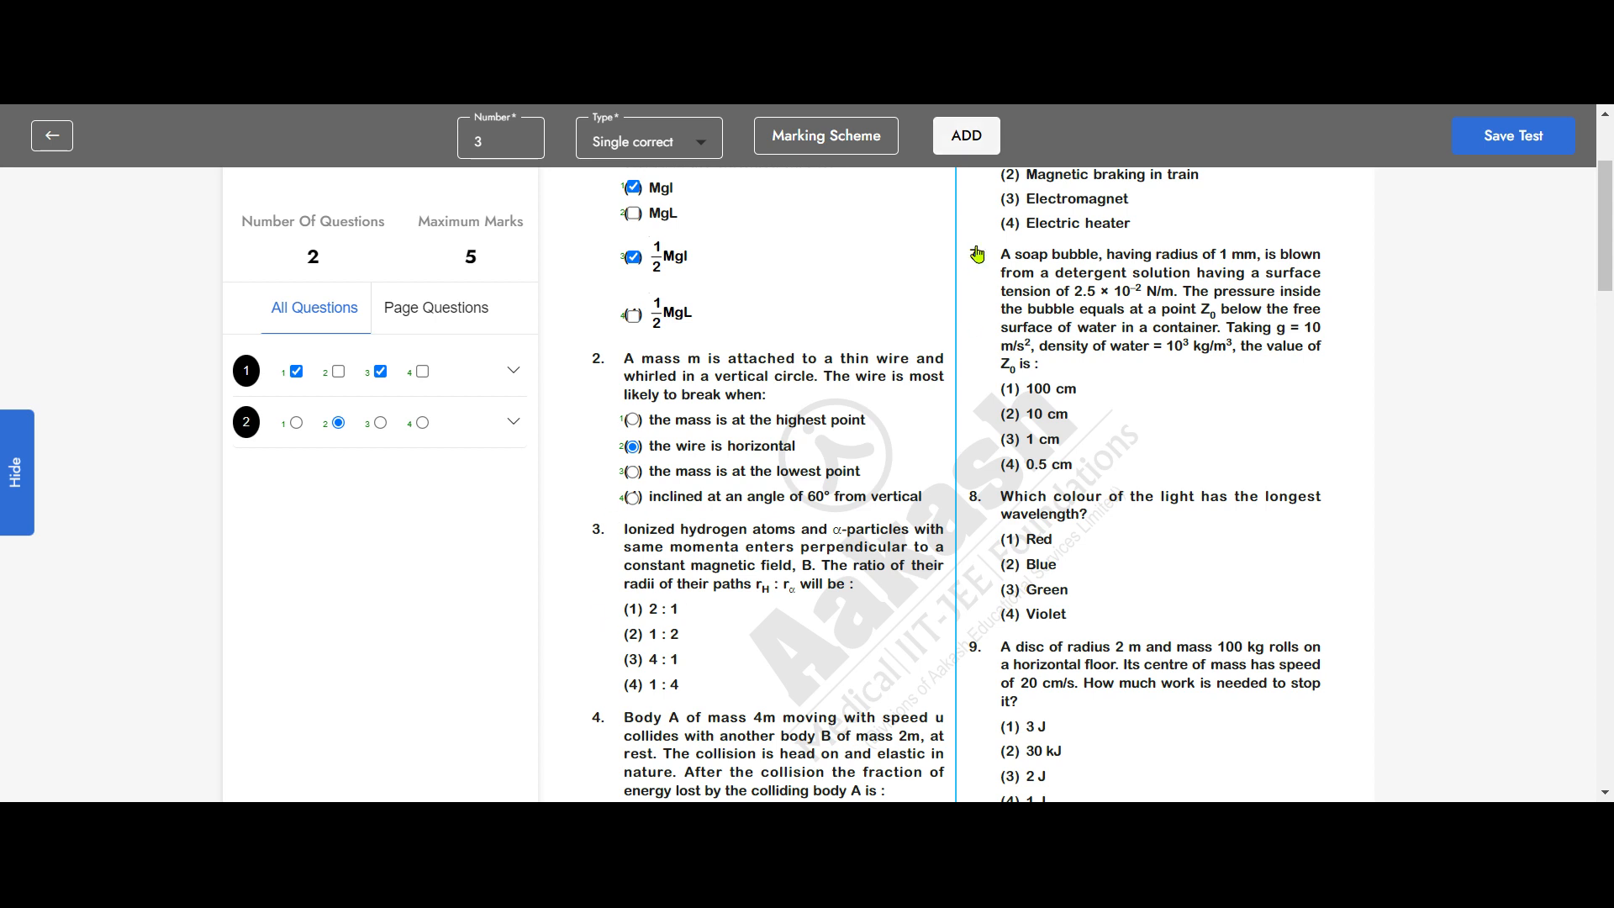
Step: Add question 3 with radio buttons on its four choices, mark option 4 as correct, and save it
scroll(851, 543, "down", 1)
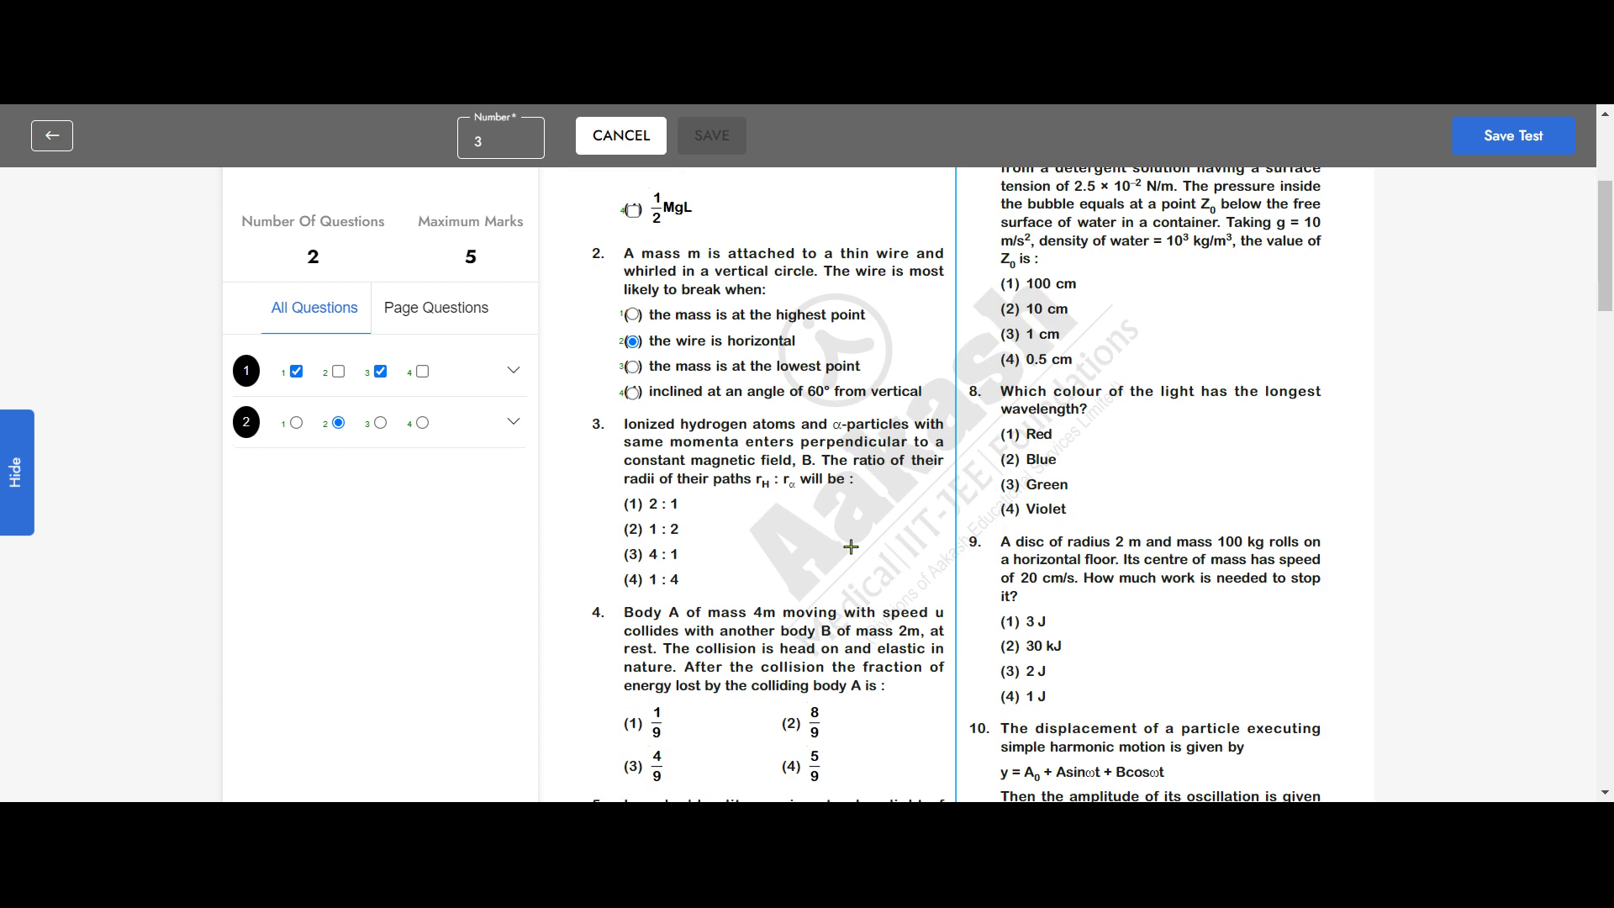
left_click(632, 606)
left_click(629, 632)
left_click(631, 658)
left_click(635, 686)
left_click(630, 691)
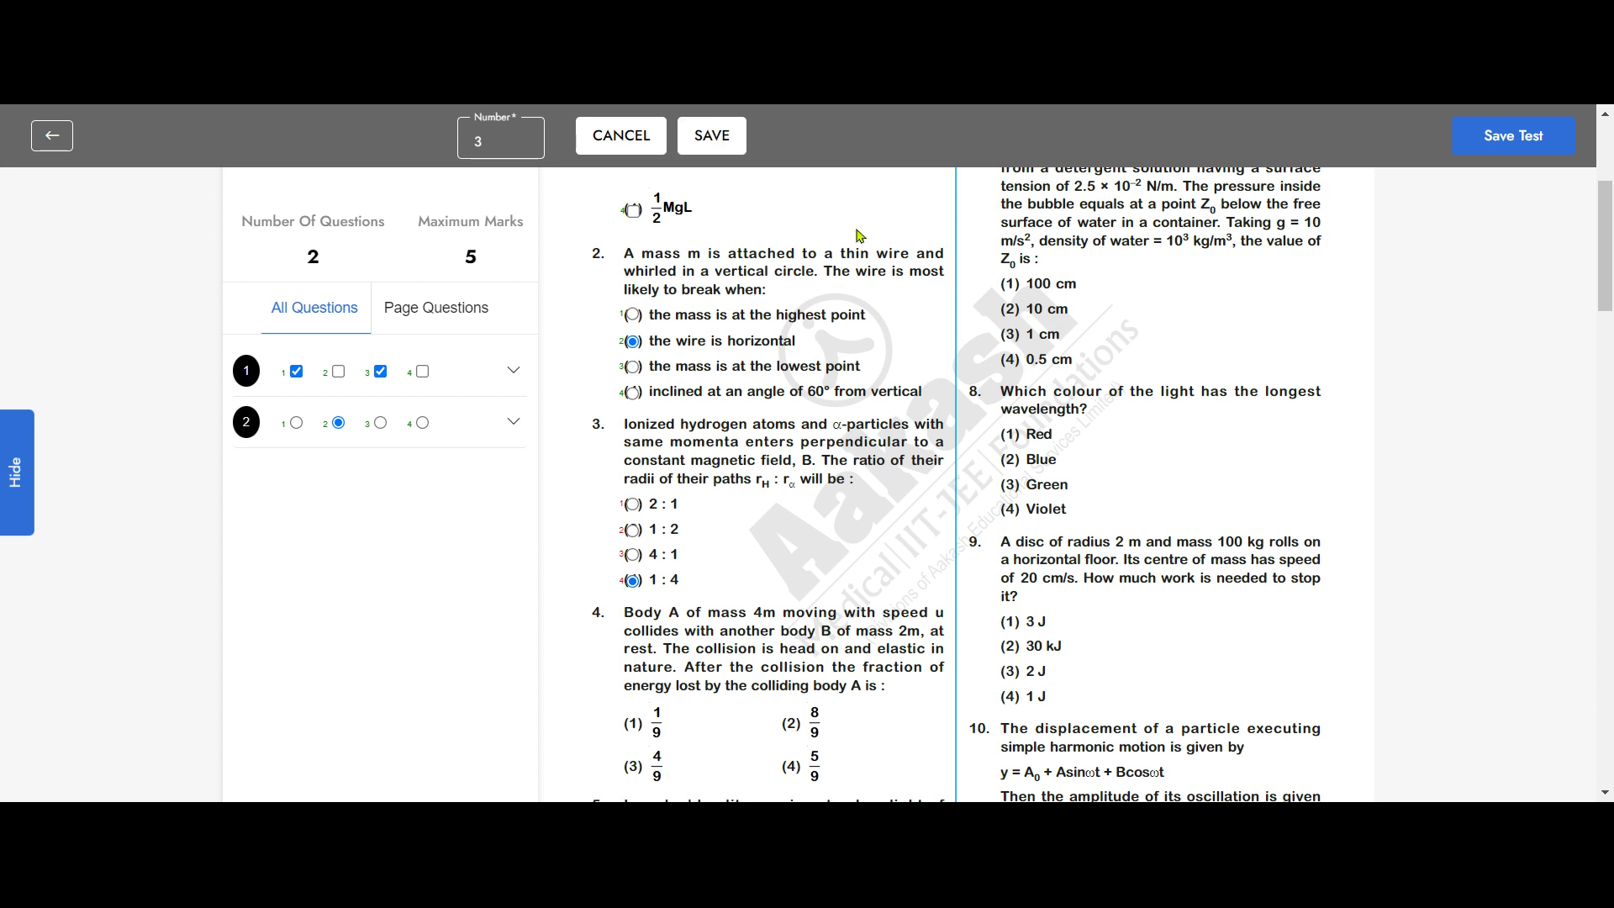
left_click(733, 250)
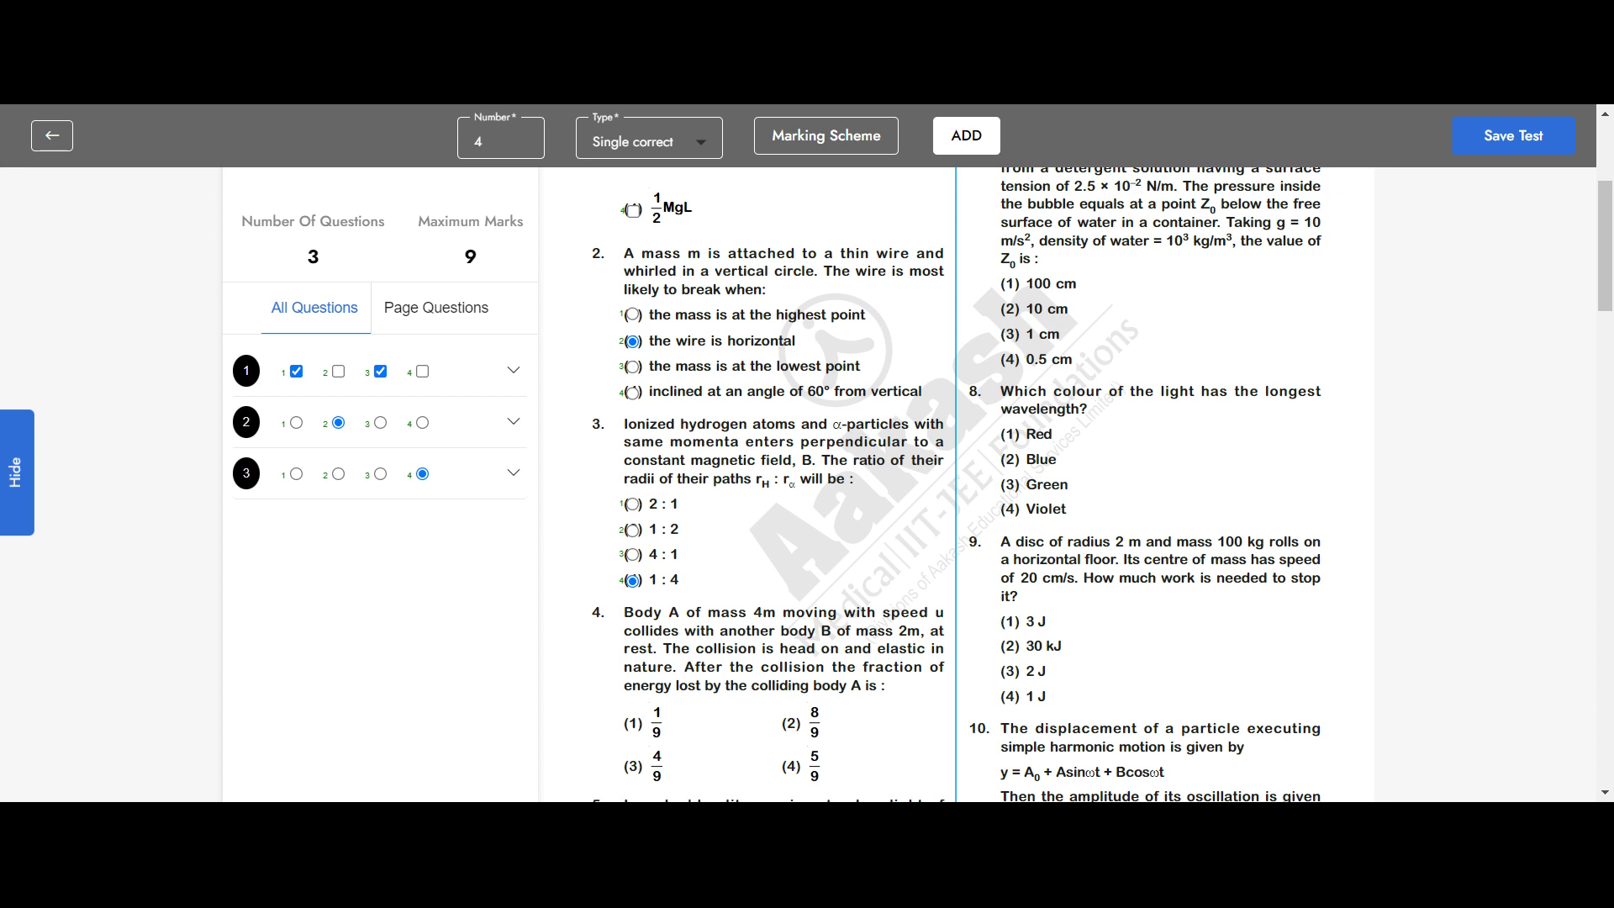
Step: Add question 4 with radio buttons on its four choices, mark option 1 as correct, and save it
left_click(966, 135)
scroll(605, 618, "down", 3)
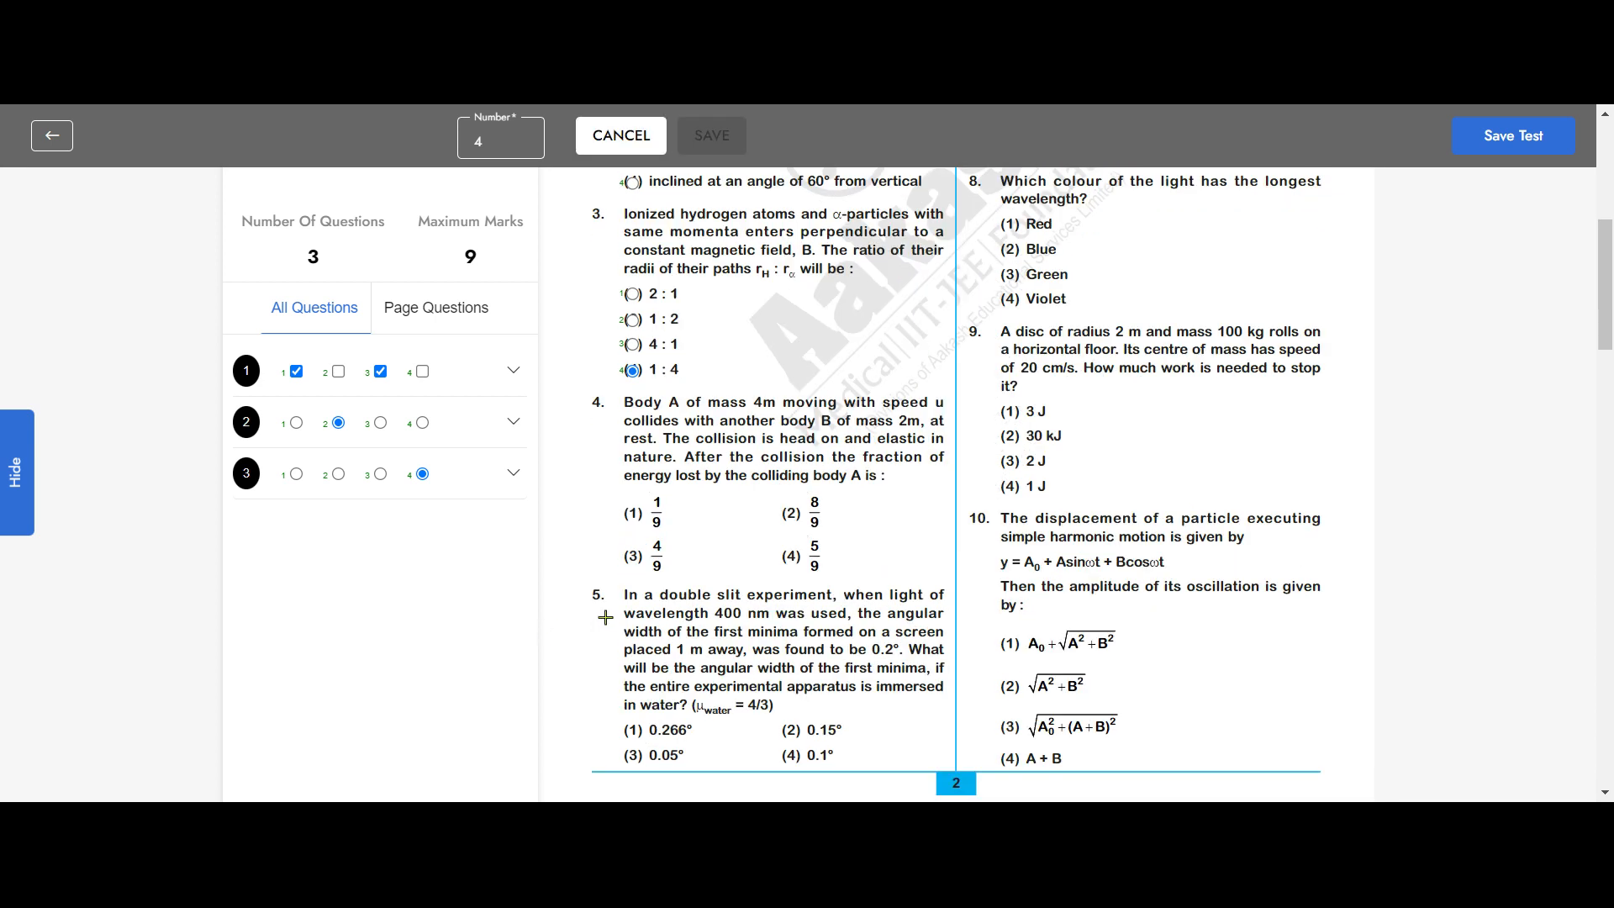
left_click(615, 615)
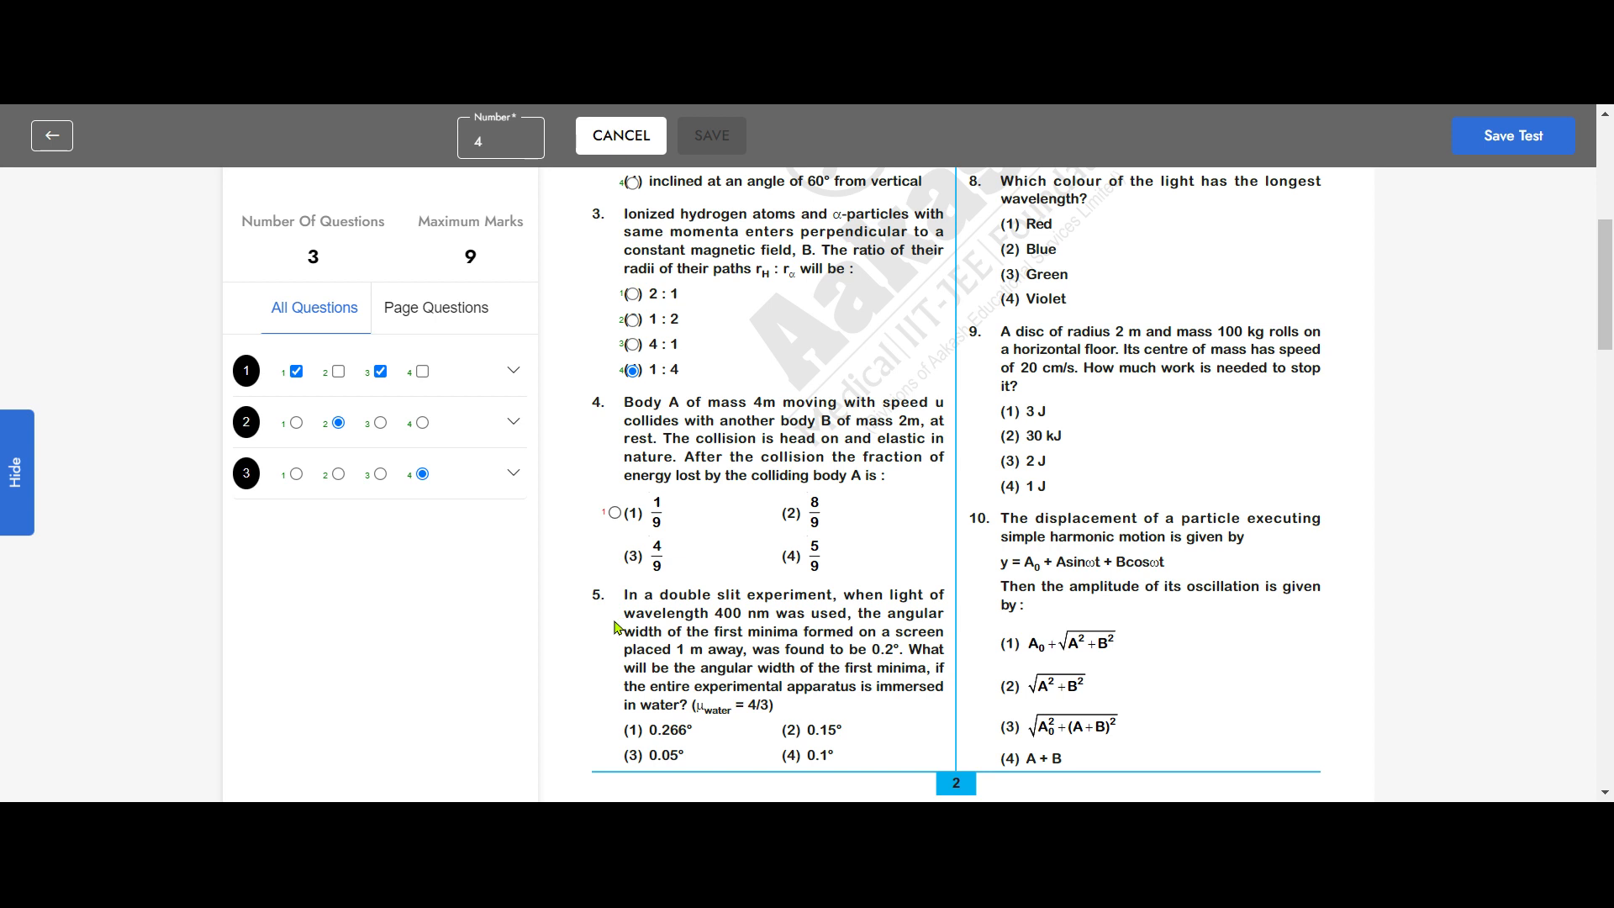
left_click(777, 617)
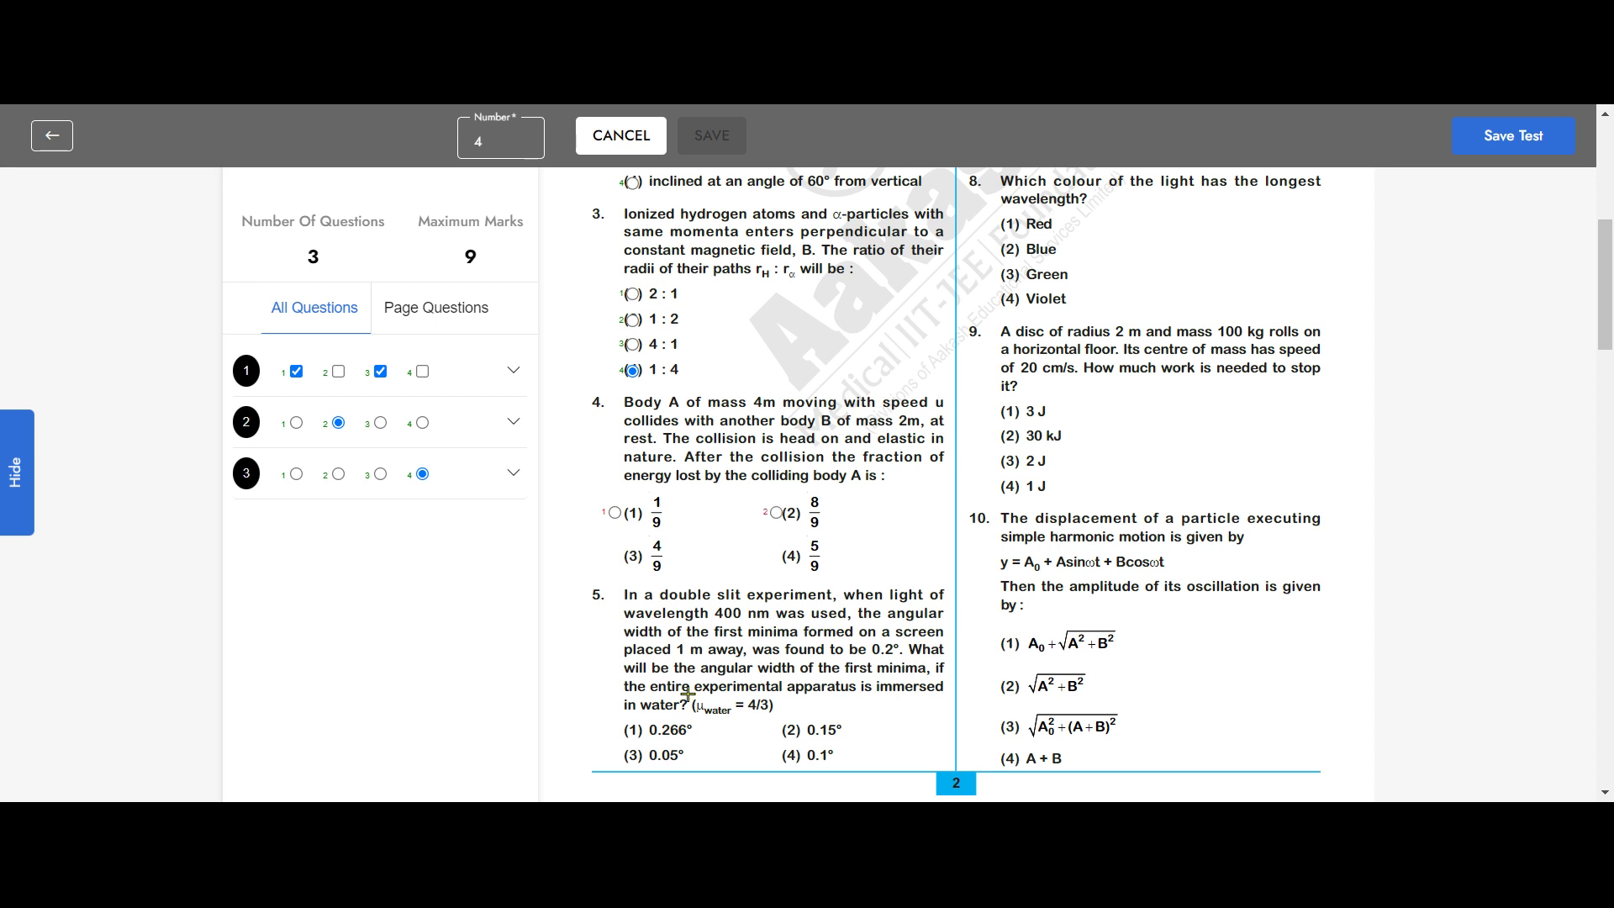
left_click(618, 660)
left_click(777, 662)
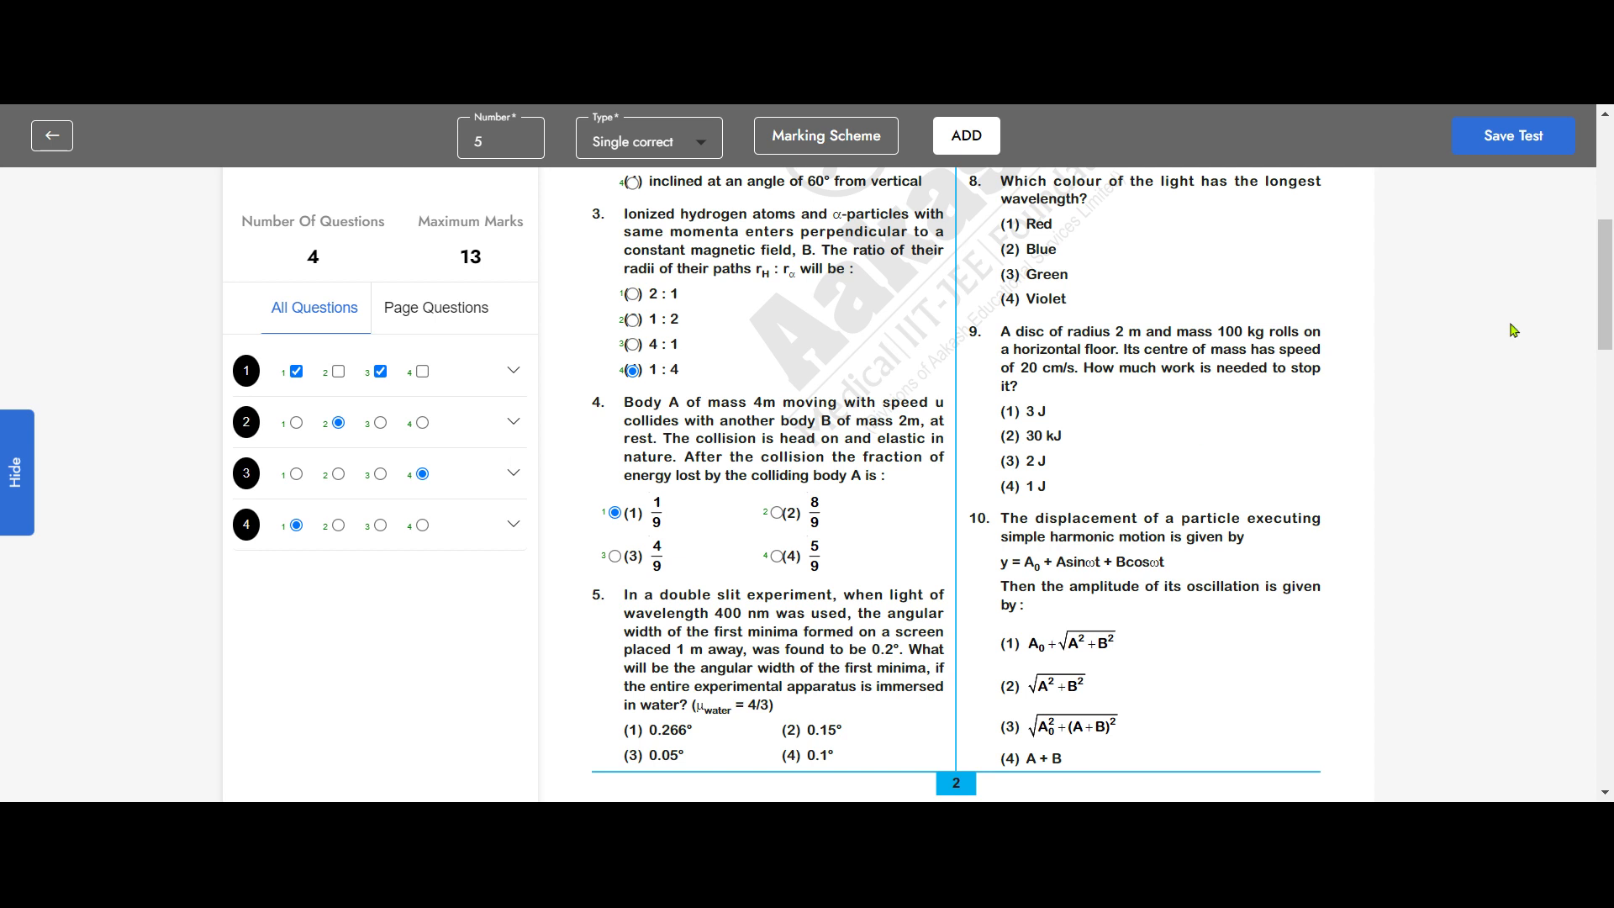
Step: Start saving the test and title it "Test Case"
left_click(1508, 136)
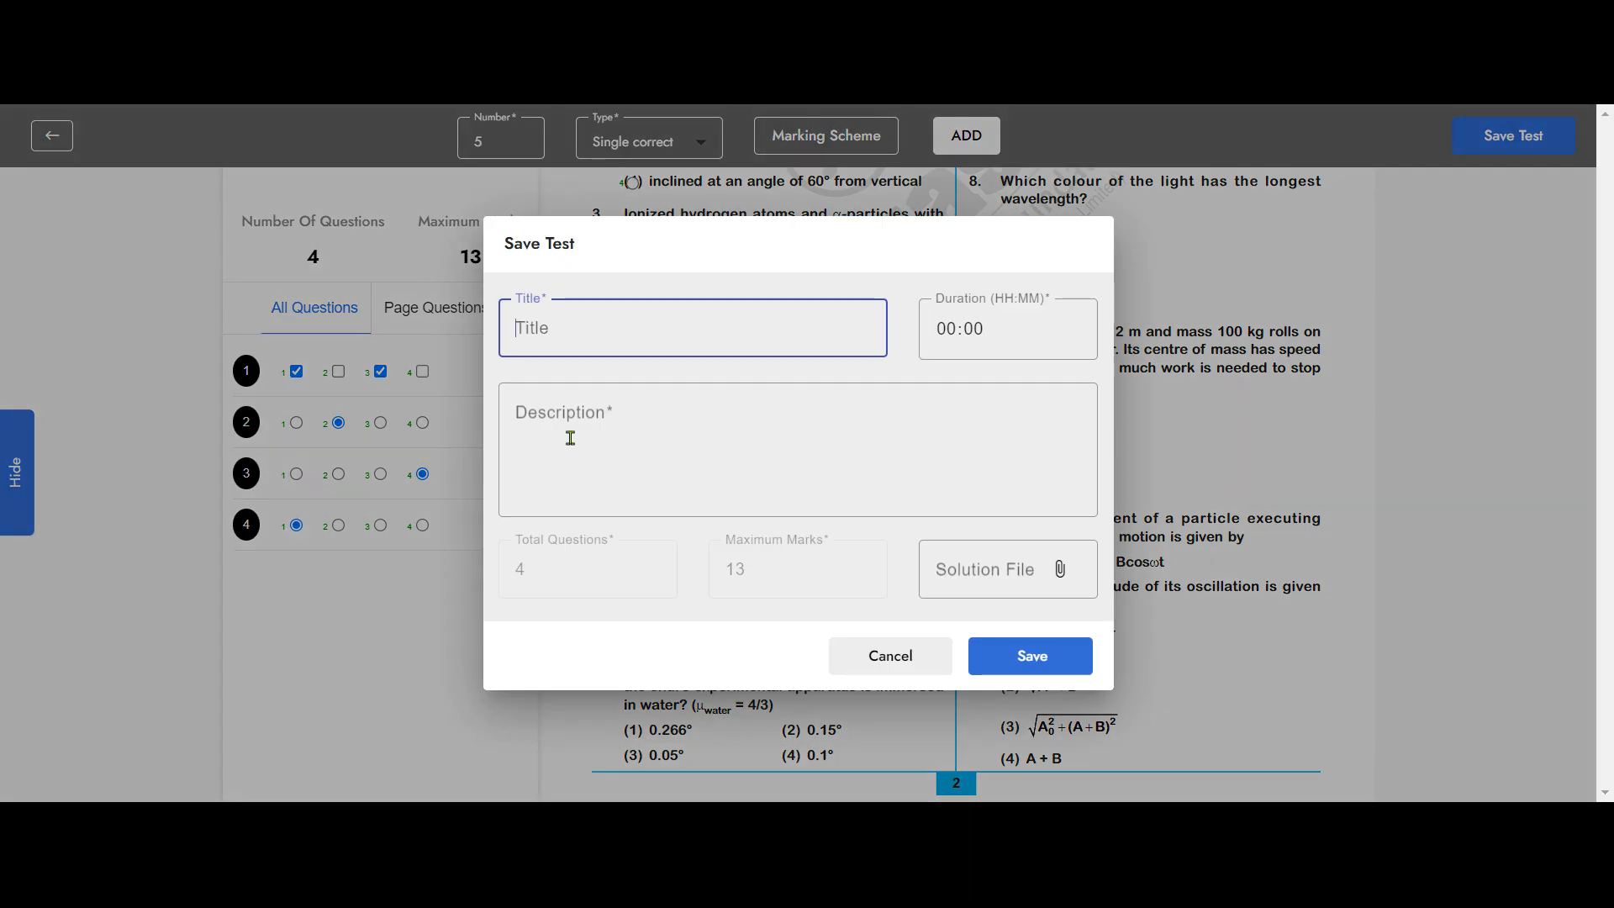
type("T")
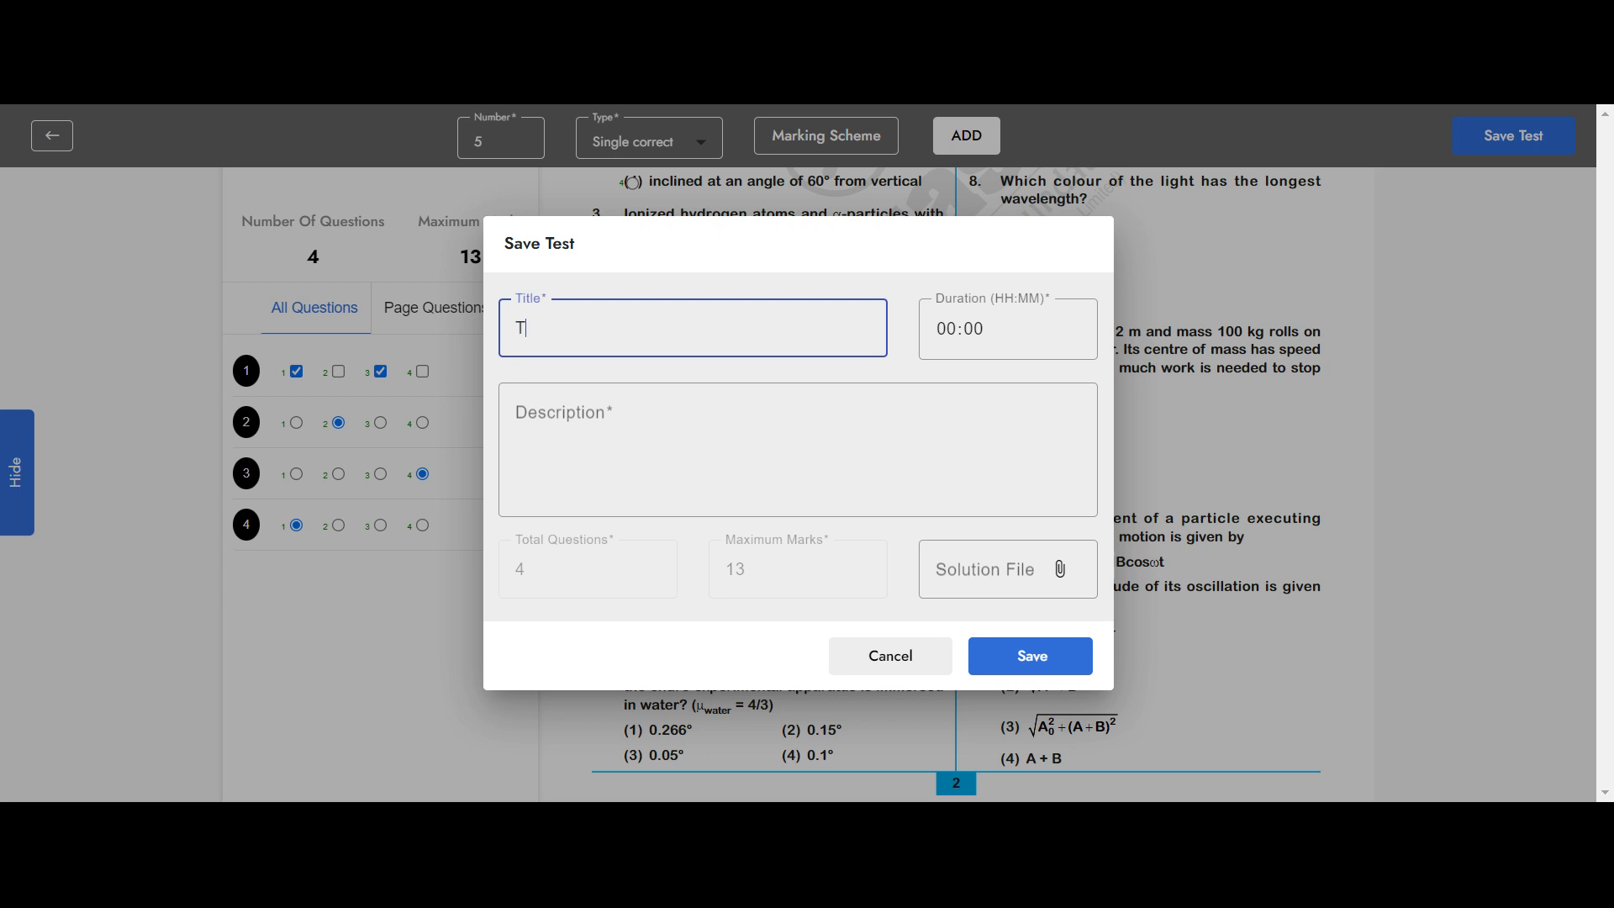
type("est Case")
key("Tab")
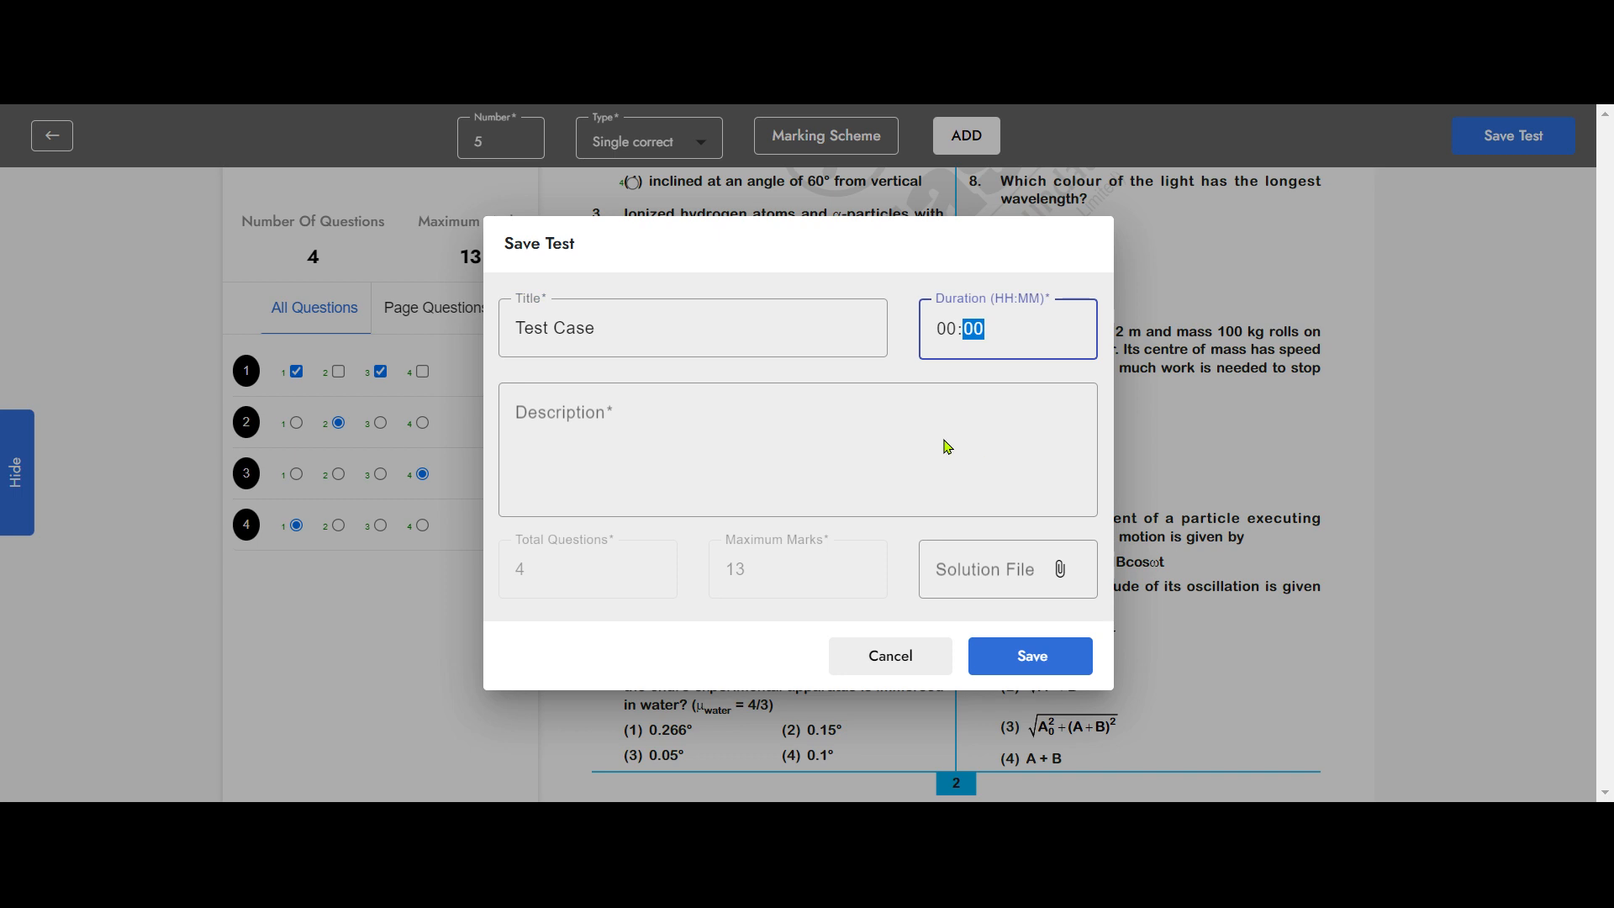
Step: Set the test's duration to 02:00 (HH:MM)
type("1")
key("BackSpace")
type("30")
key("shift+Tab")
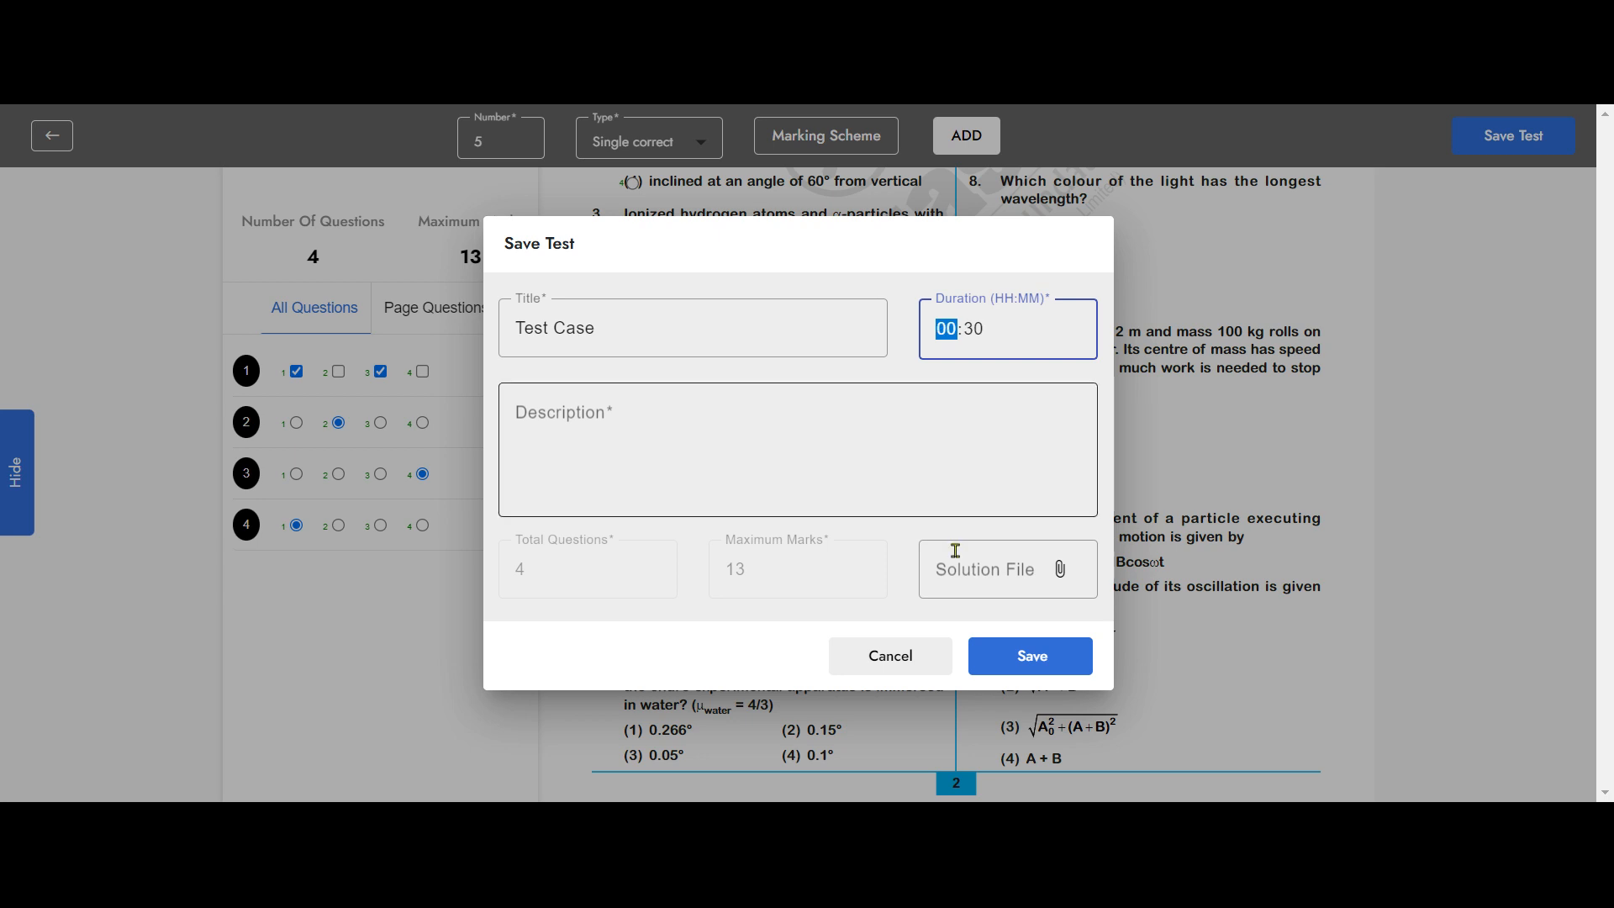
type("2")
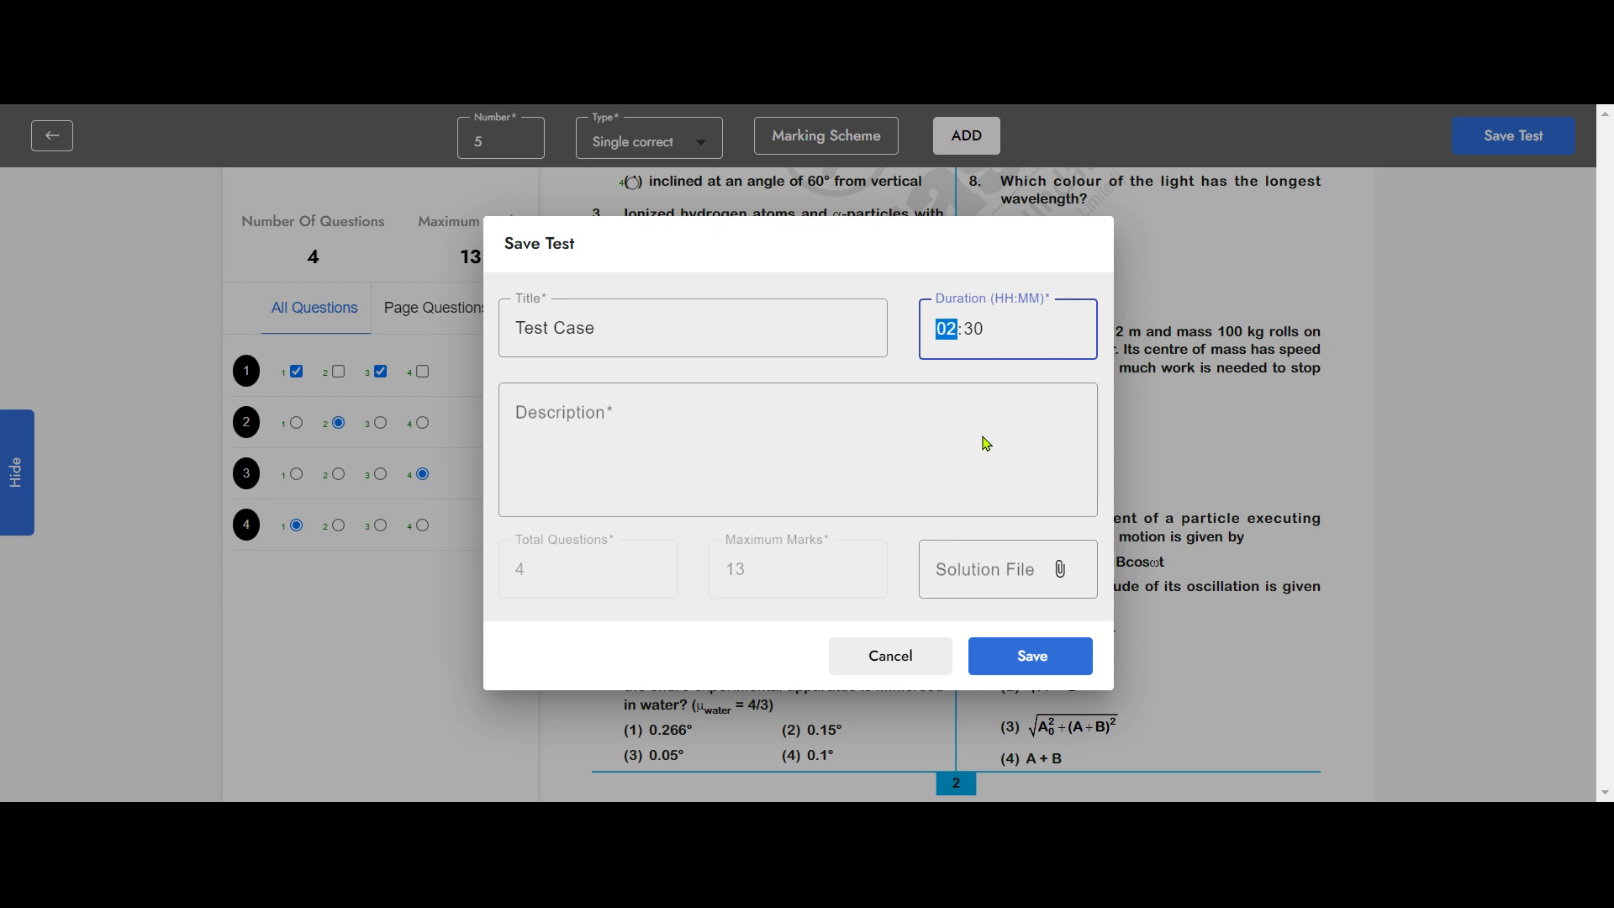
key("Tab")
type("00")
key("Tab")
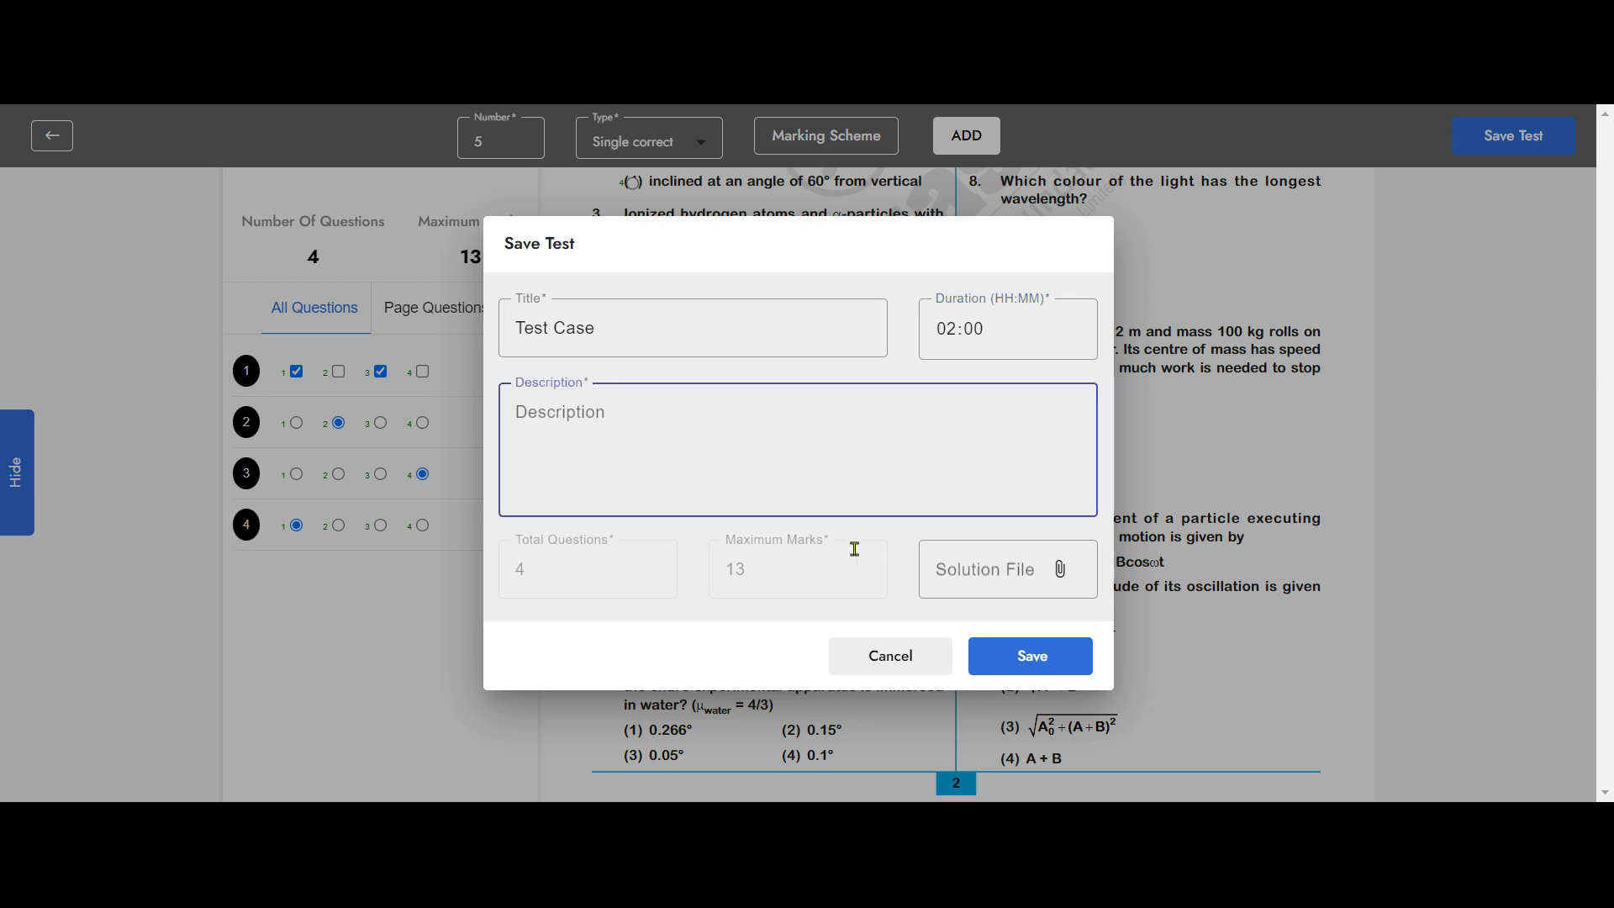
Step: Describe the test as "Test Case Explained", attach the solution file, and save the test
type("Test Case Explained")
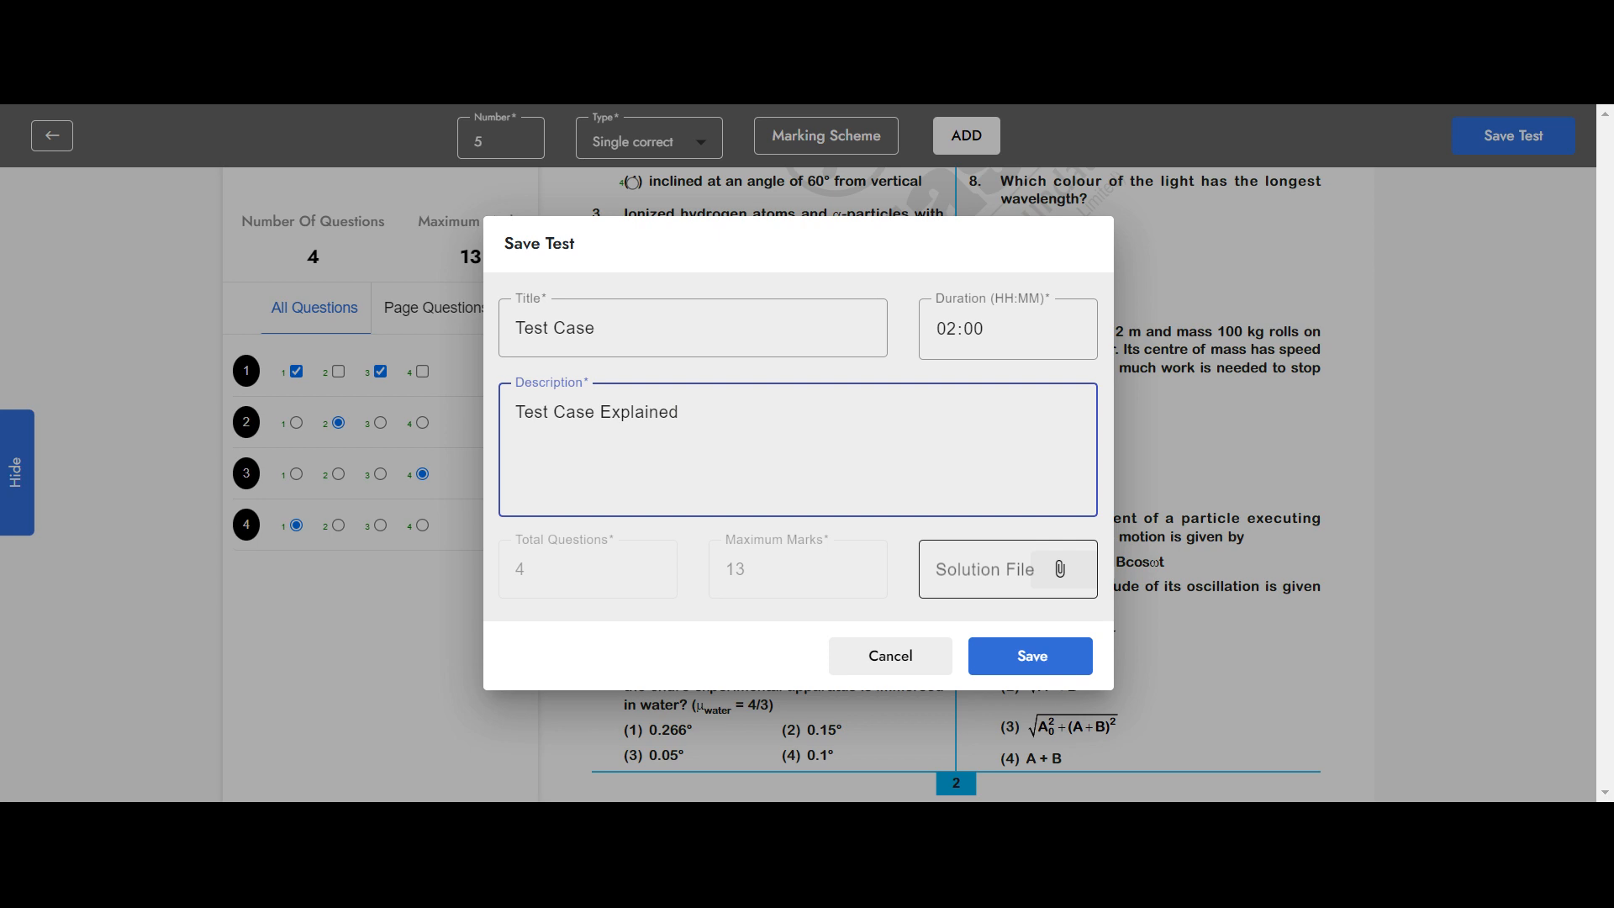
left_click(1064, 679)
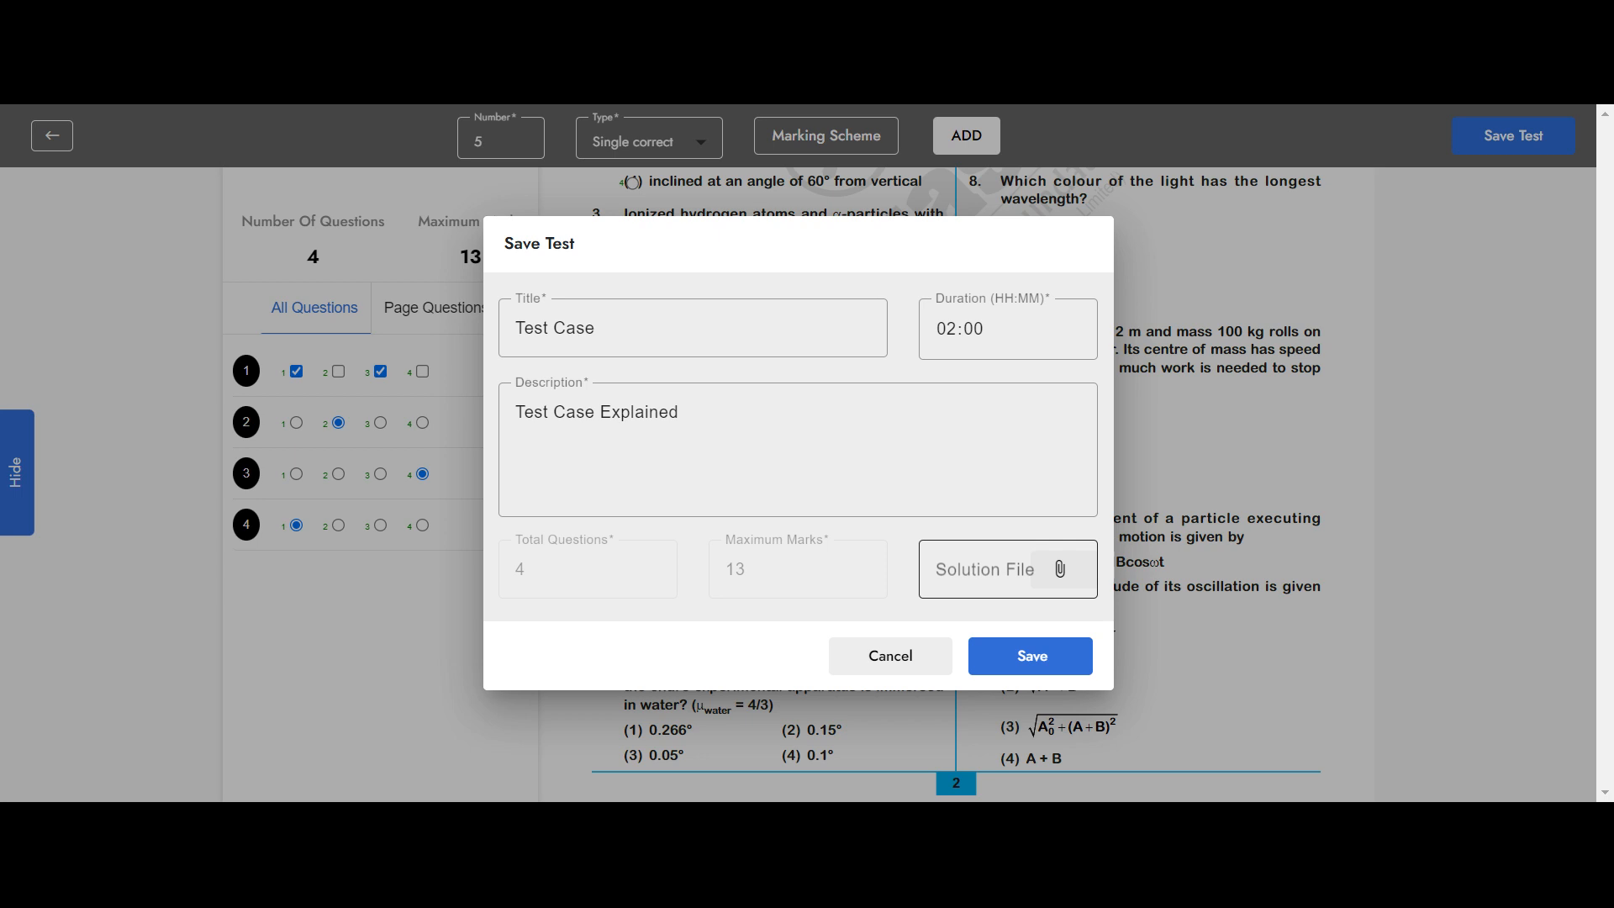
left_click(1093, 698)
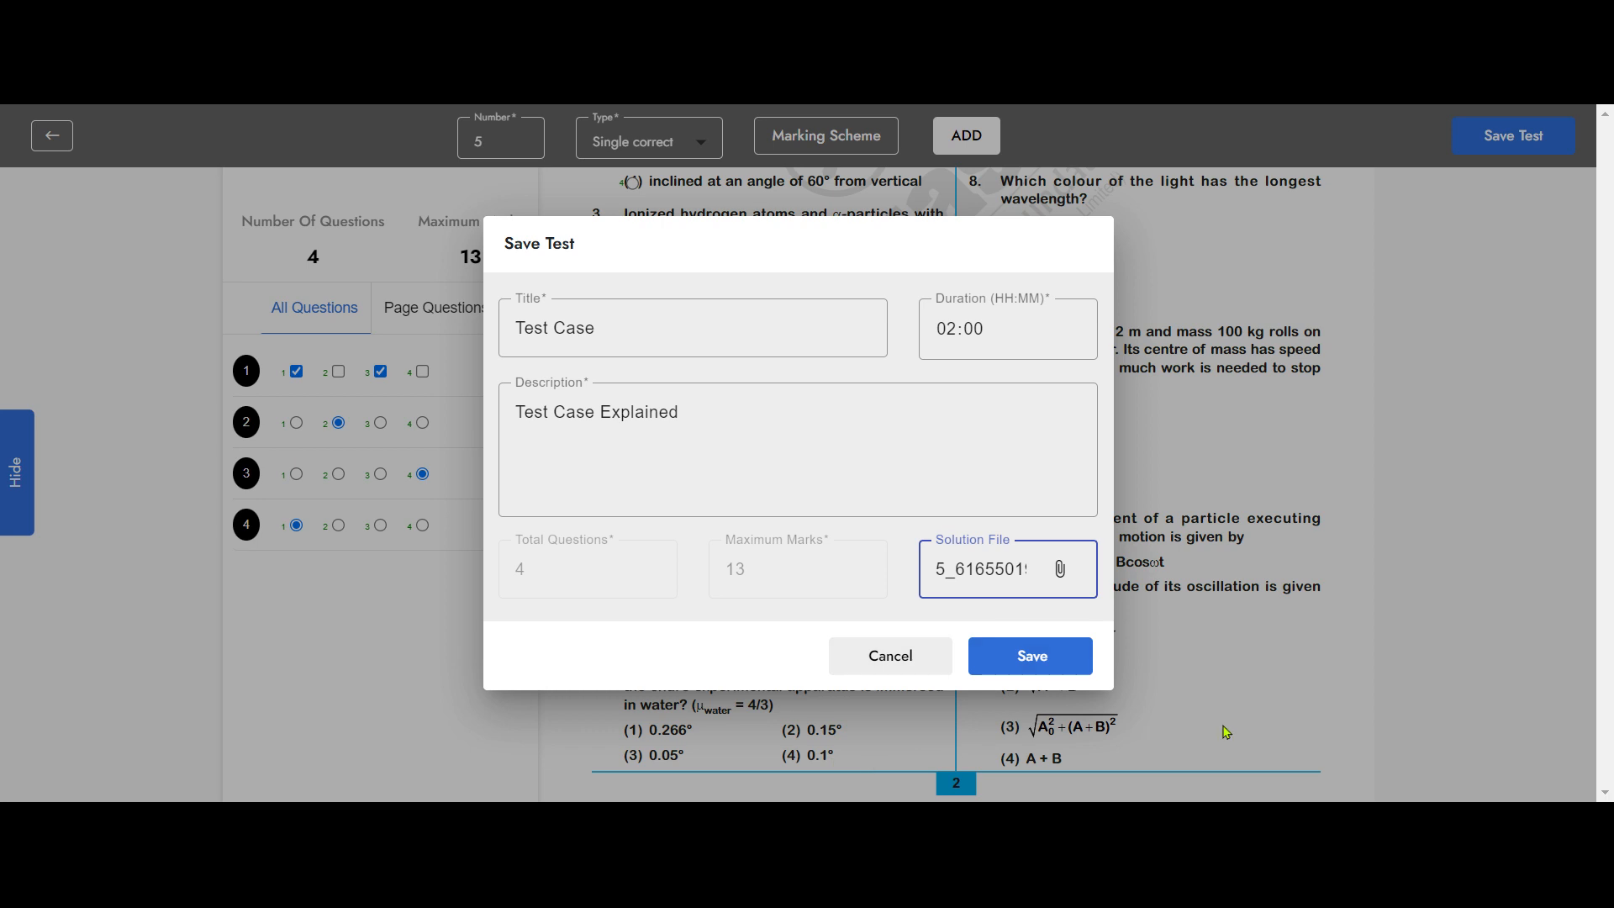
left_click(1017, 655)
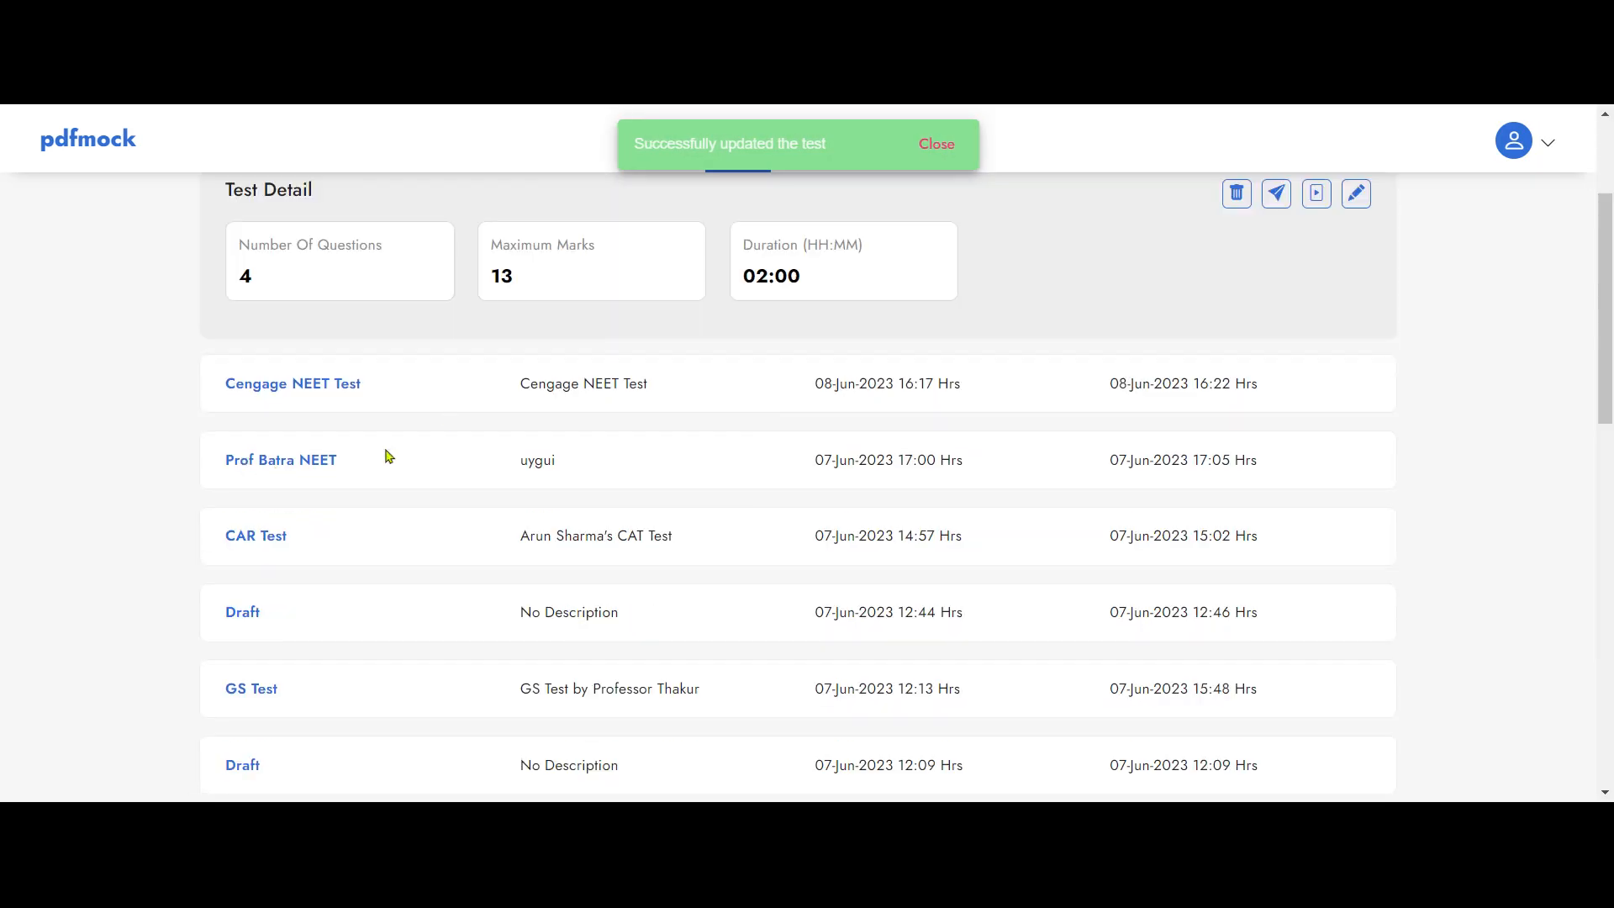
Step: Start scheduling the Test Case test, compare the Open Ended and Closed Ended modes, and set the test mode to Open Ended
scroll(420, 496, "up", 1)
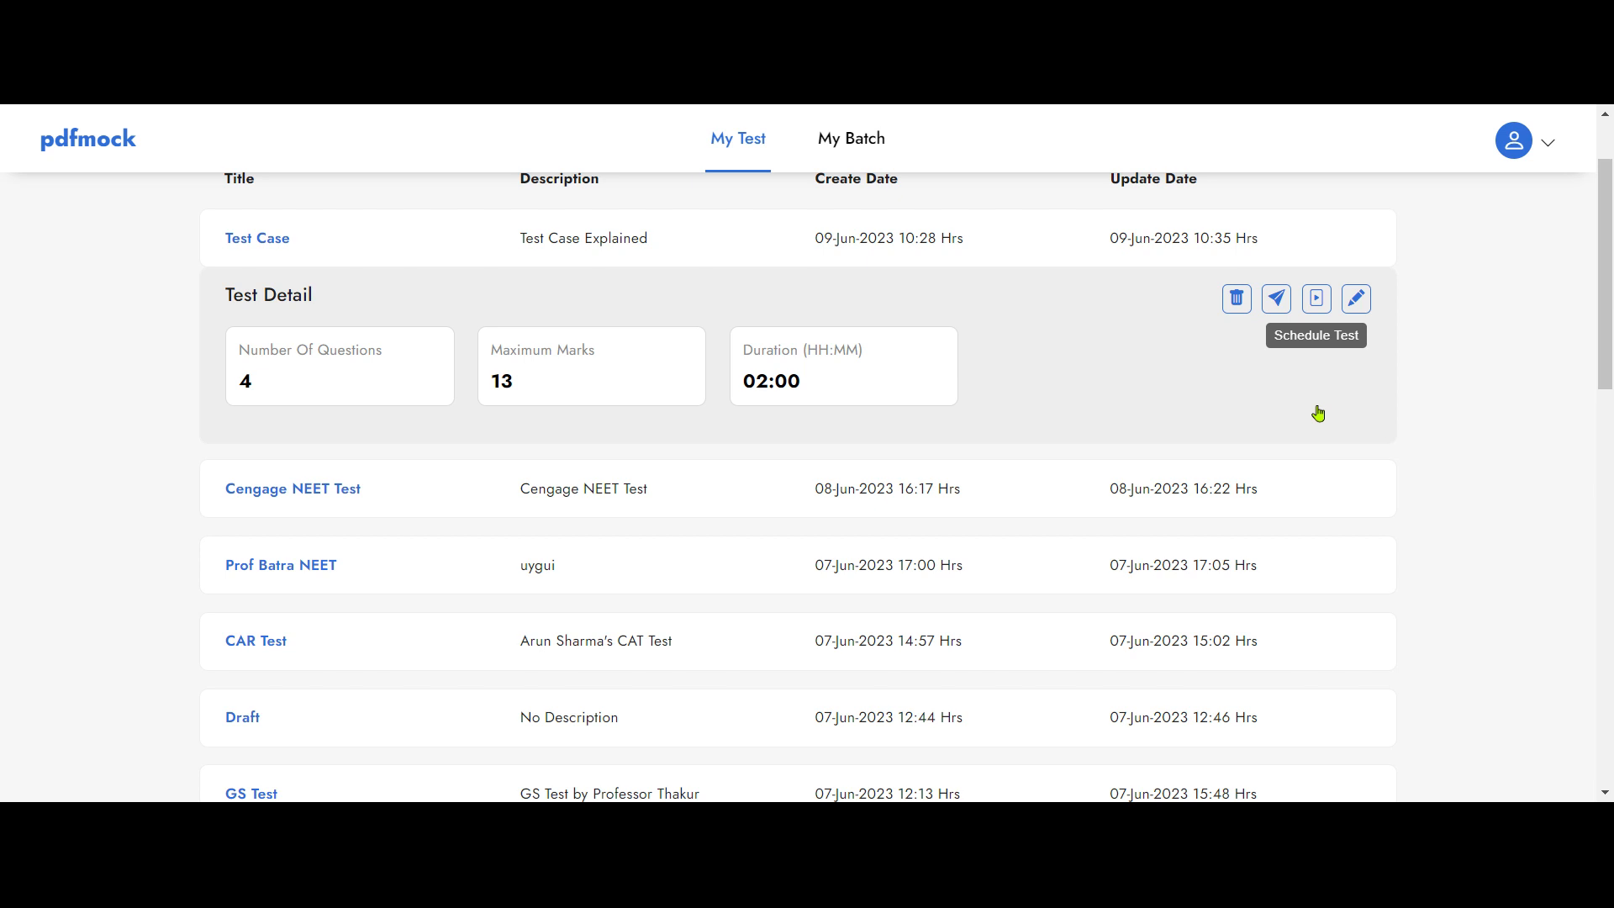
left_click(1316, 300)
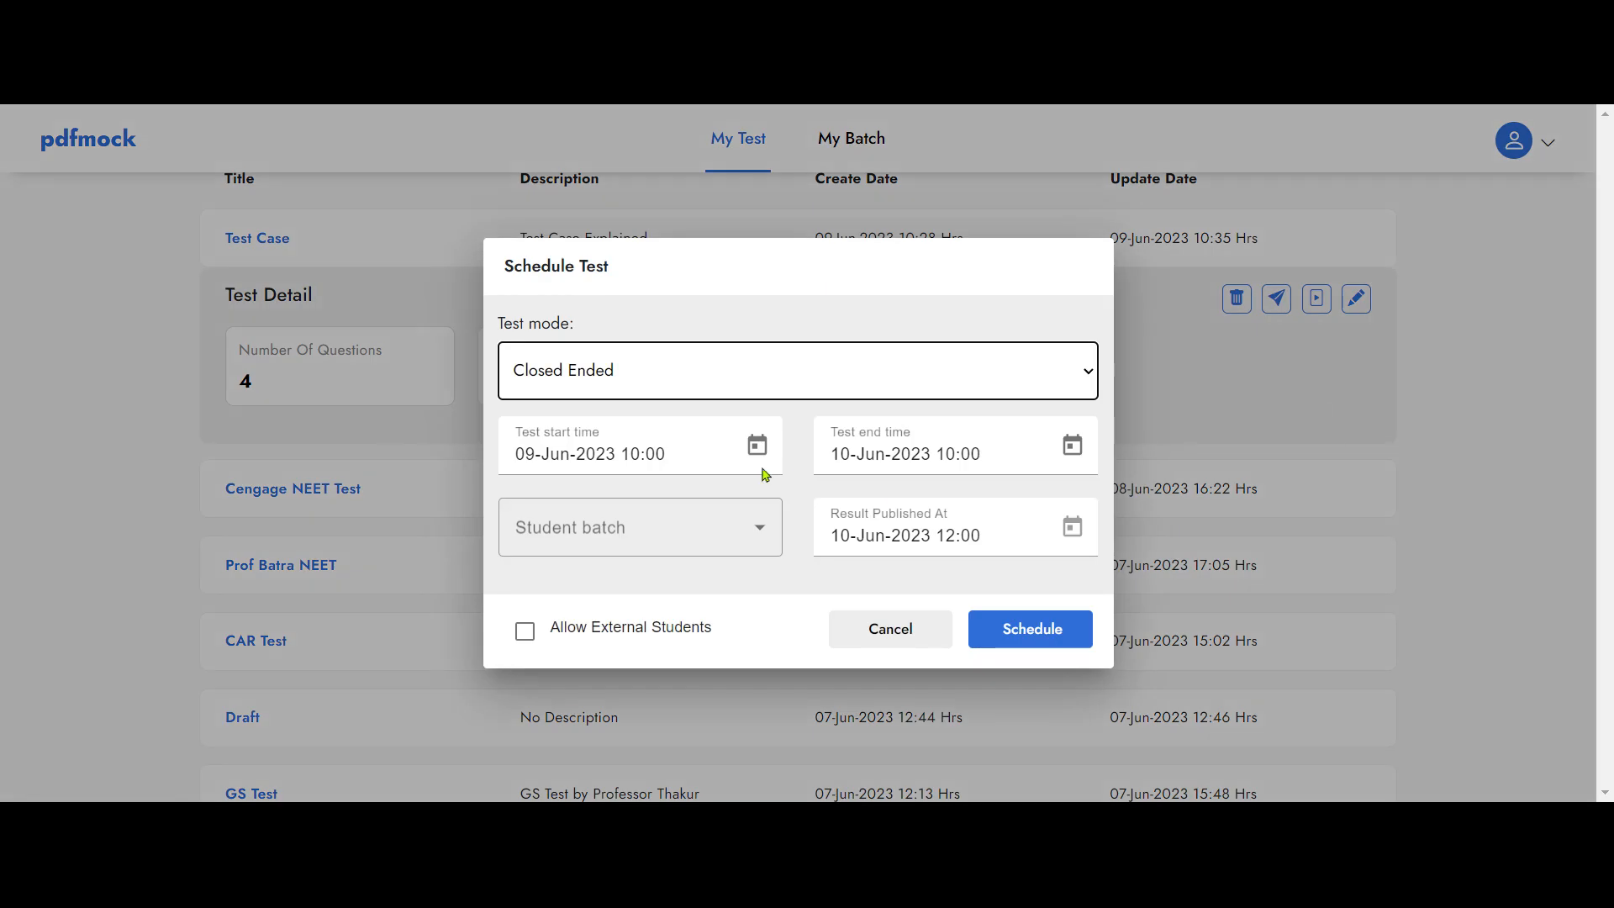
left_click(759, 368)
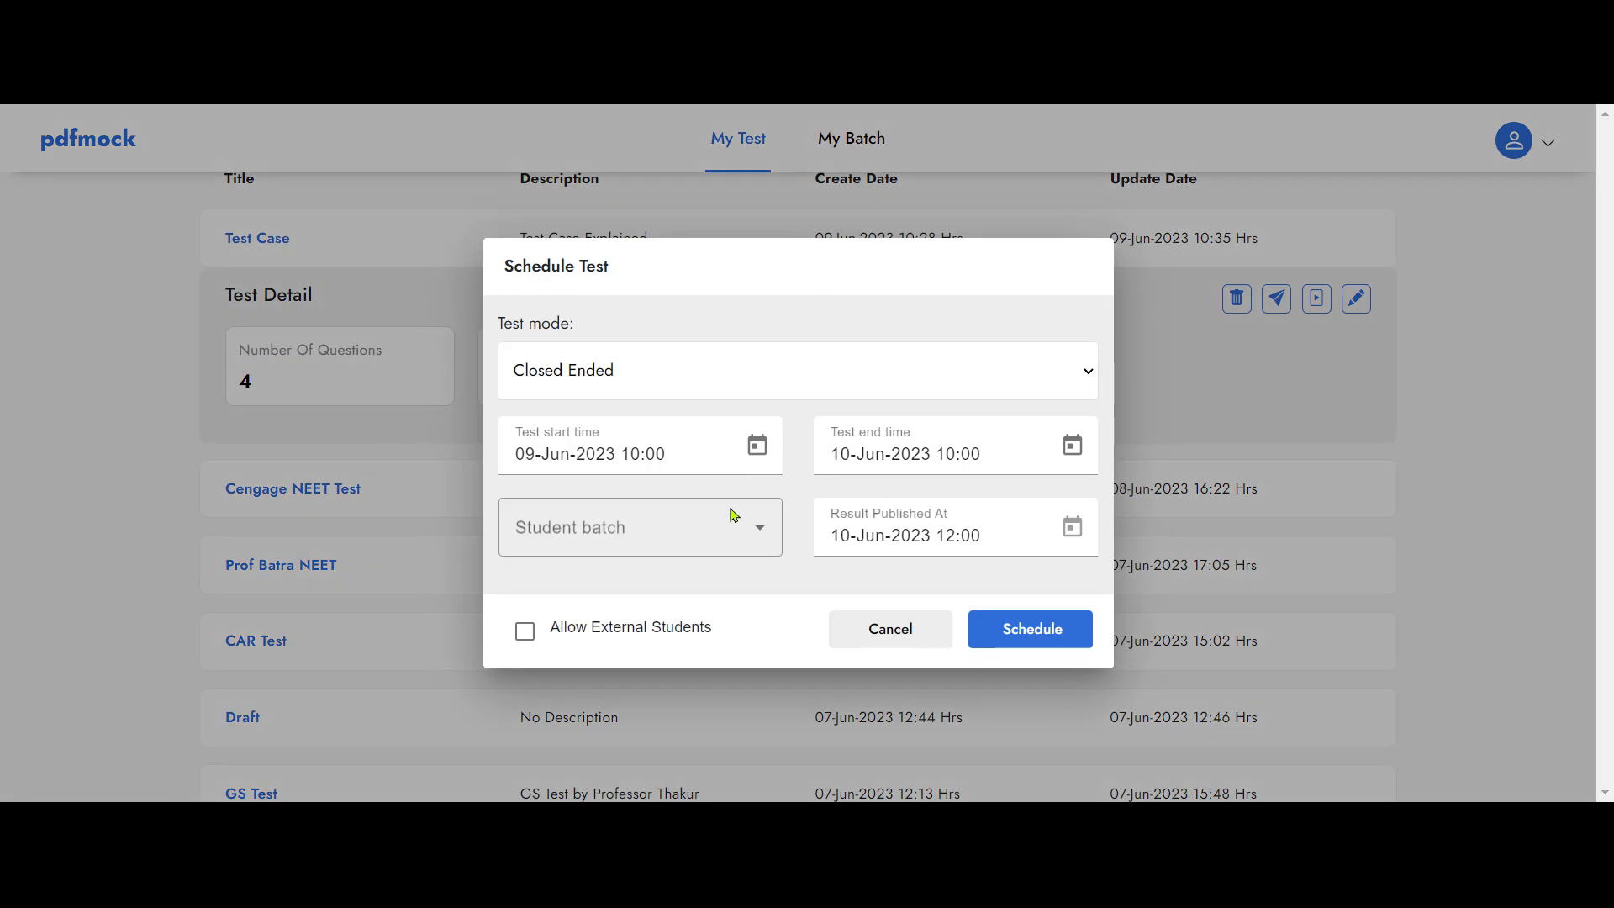
left_click(653, 521)
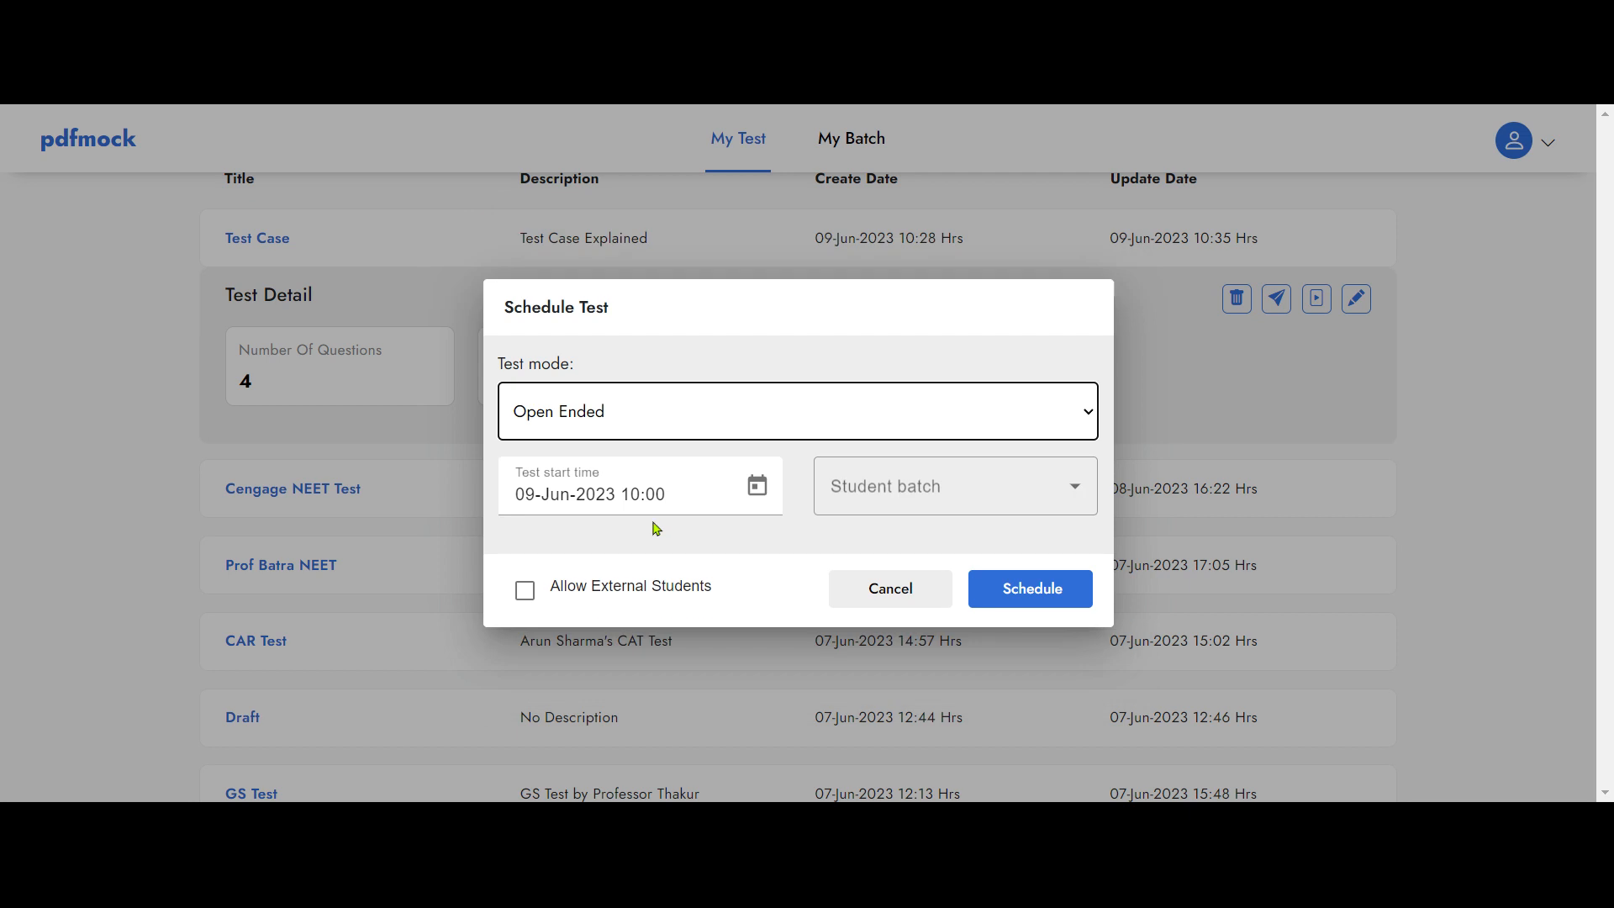
left_click(716, 507)
left_click(654, 551)
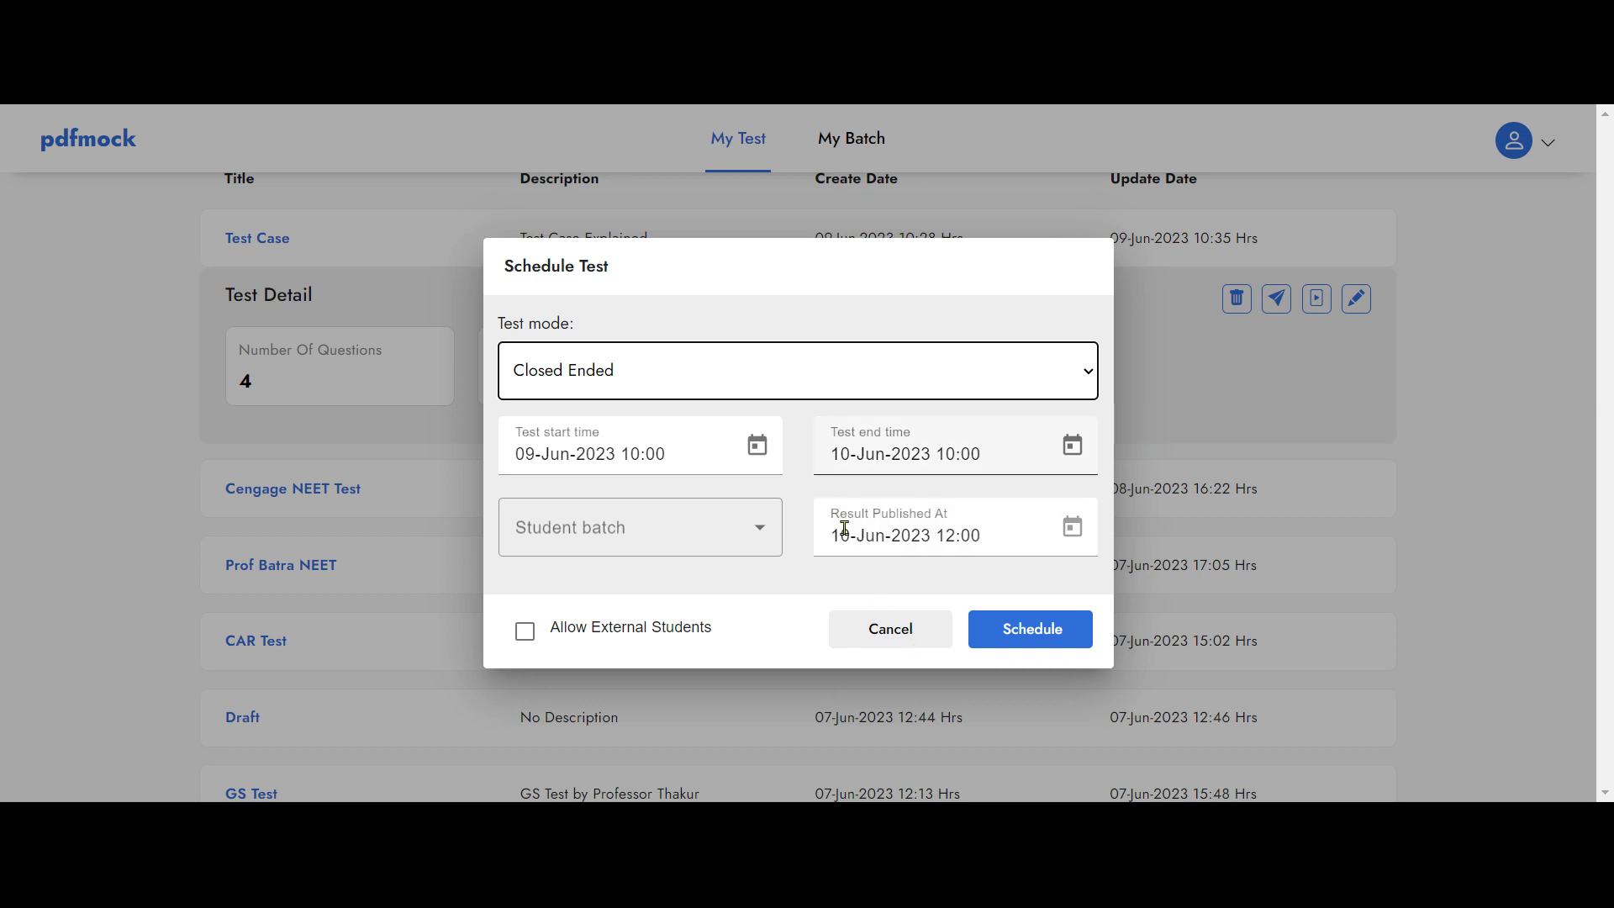
left_click(833, 473)
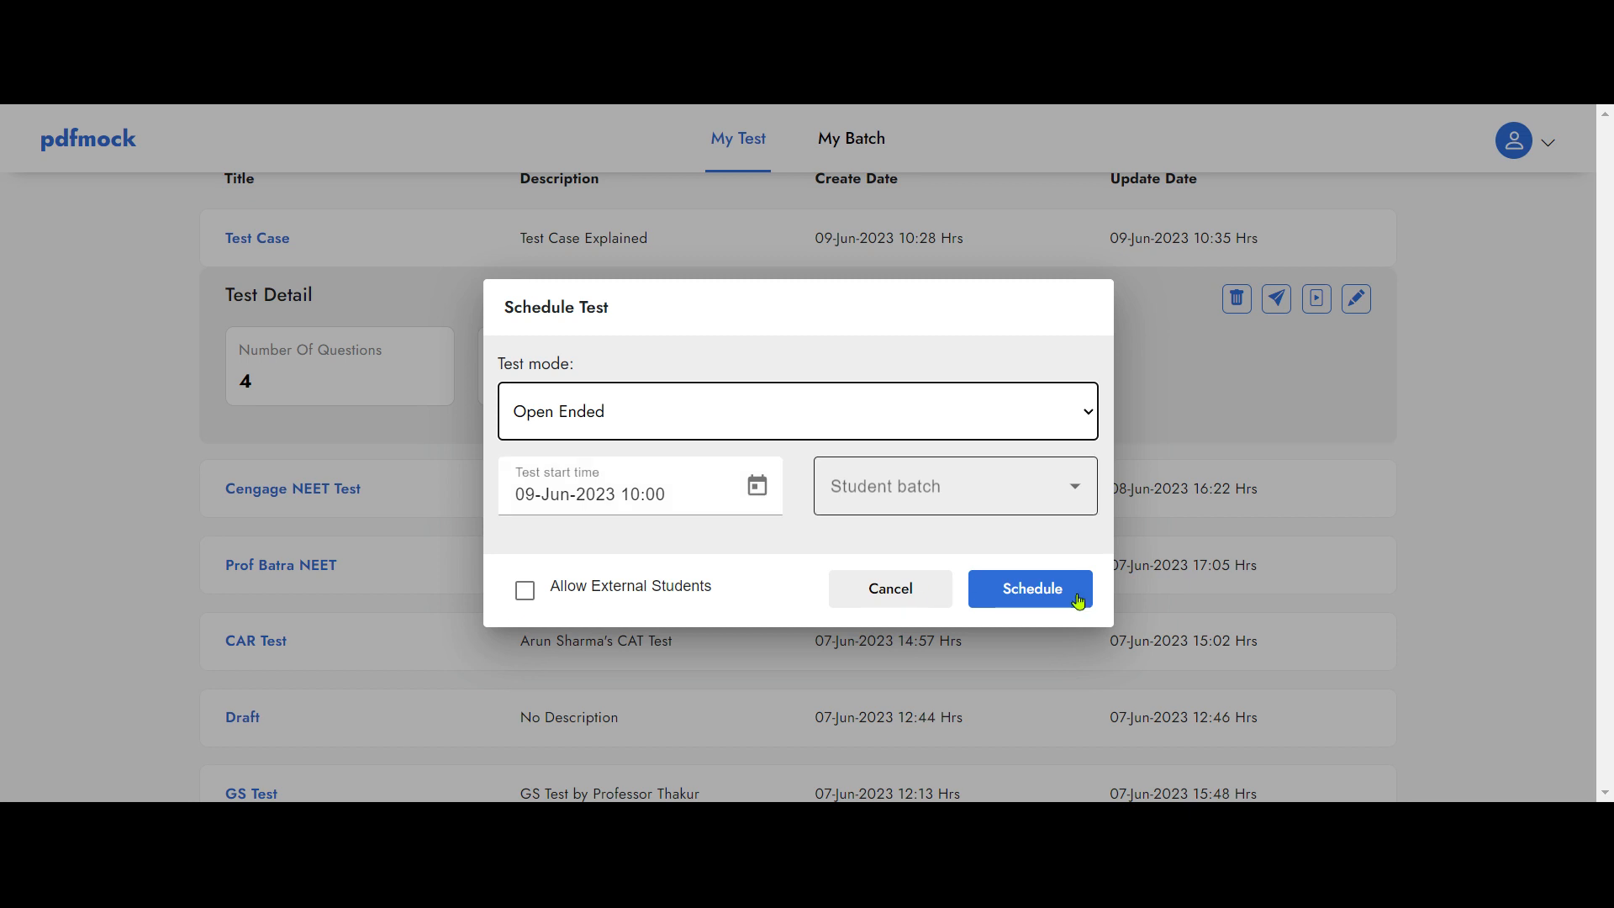
Step: Assign only the NEET Fresher student batch to the scheduled test
left_click(1075, 489)
left_click(865, 549)
left_click(868, 599)
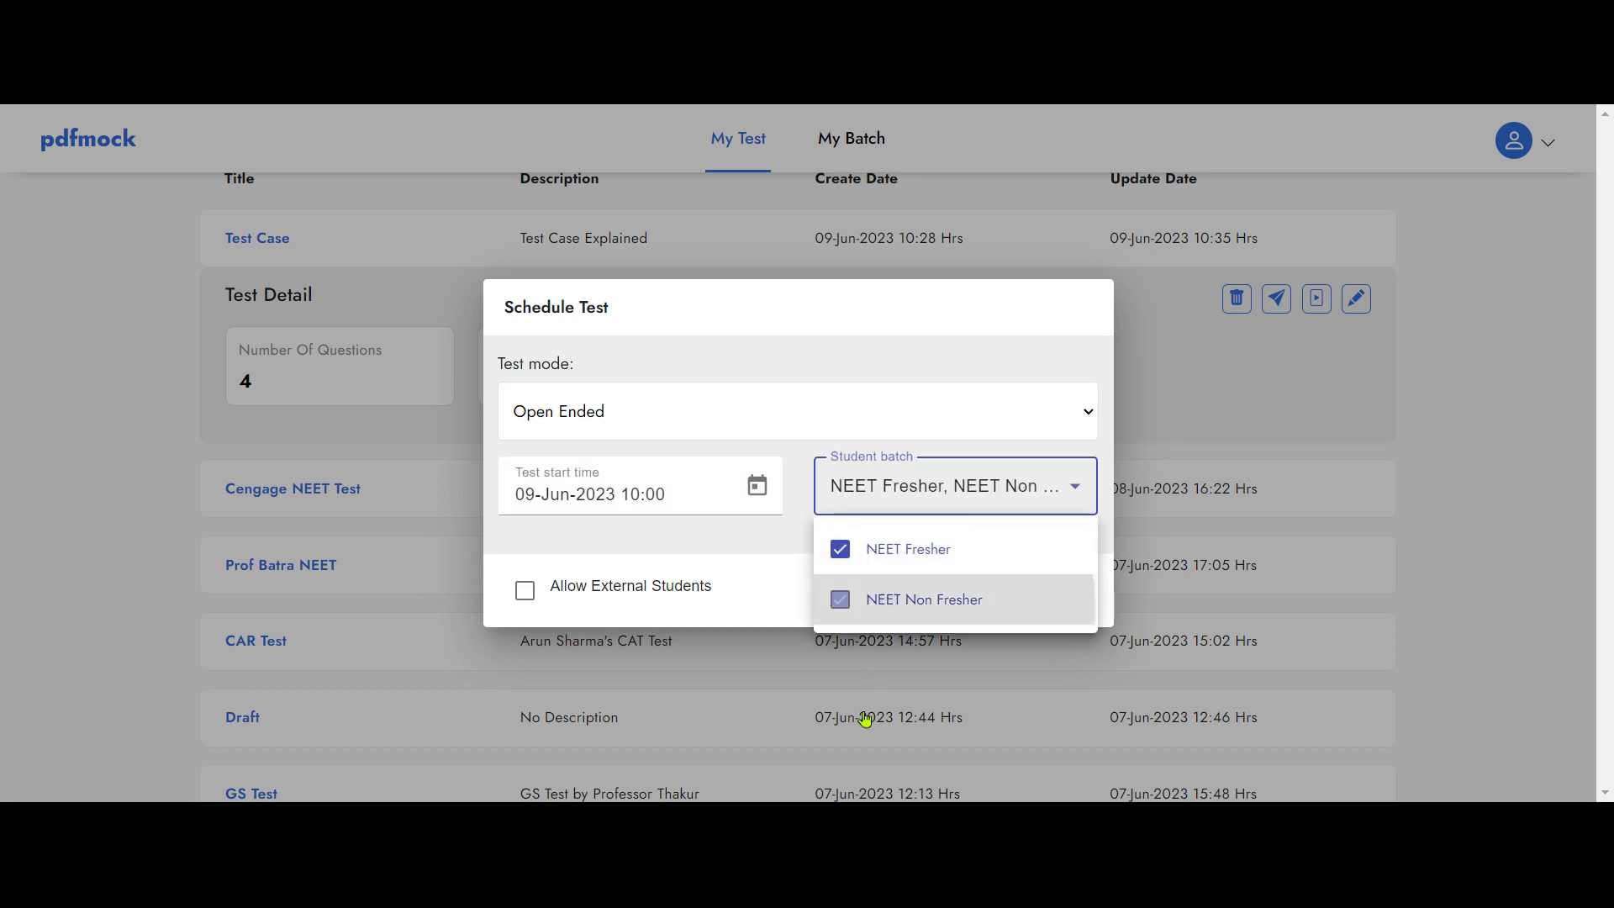
left_click(876, 549)
left_click(899, 599)
left_click(899, 548)
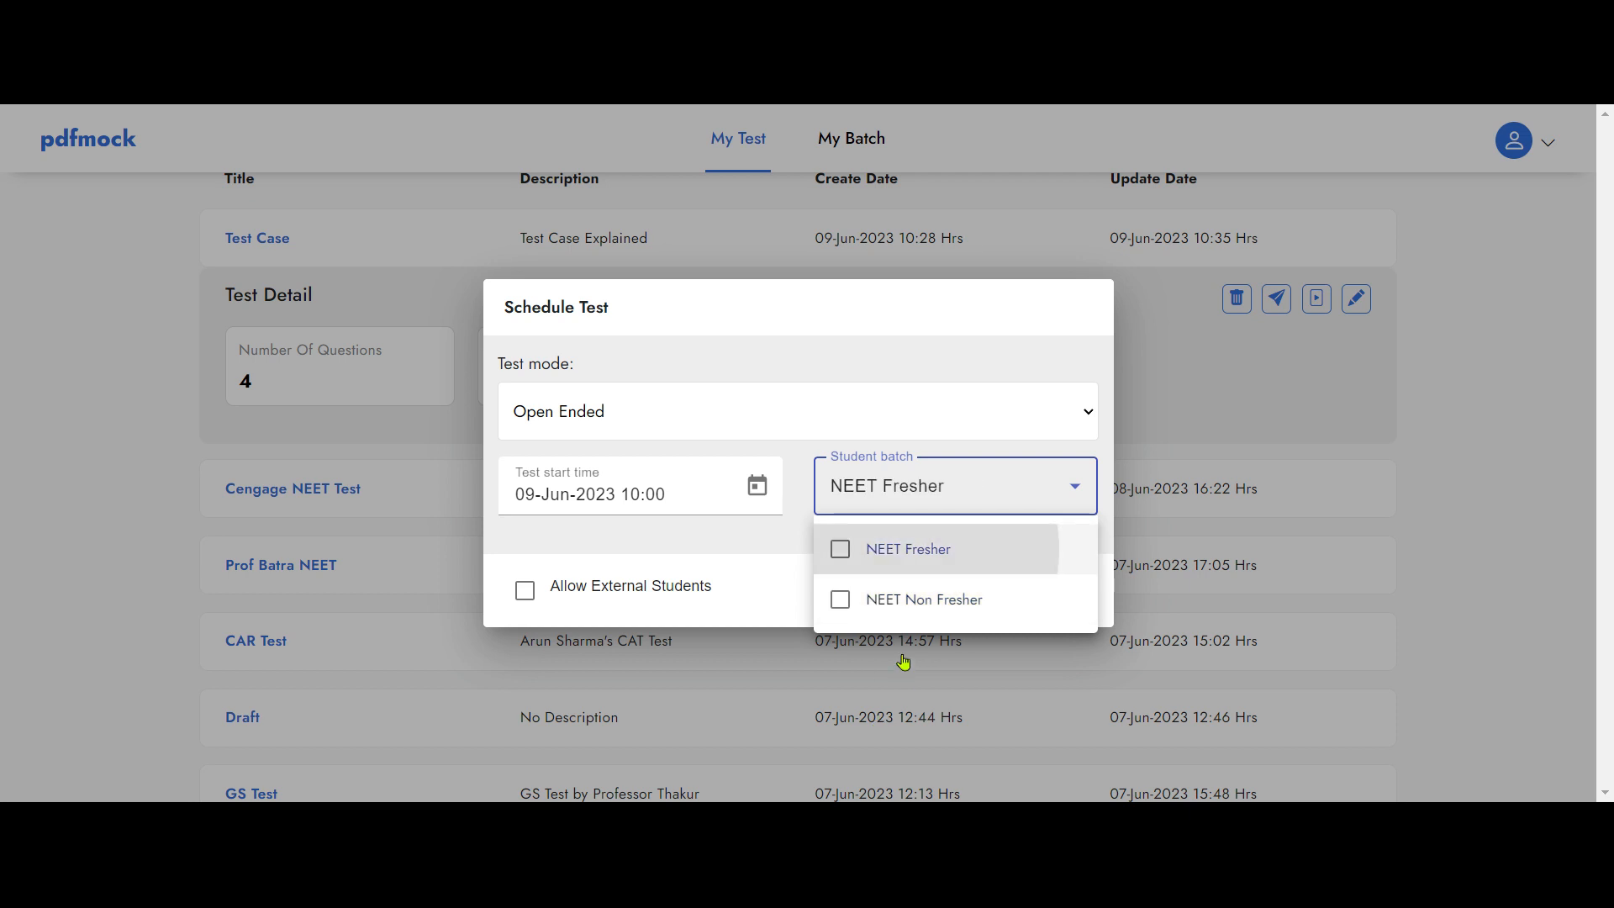
left_click(871, 496)
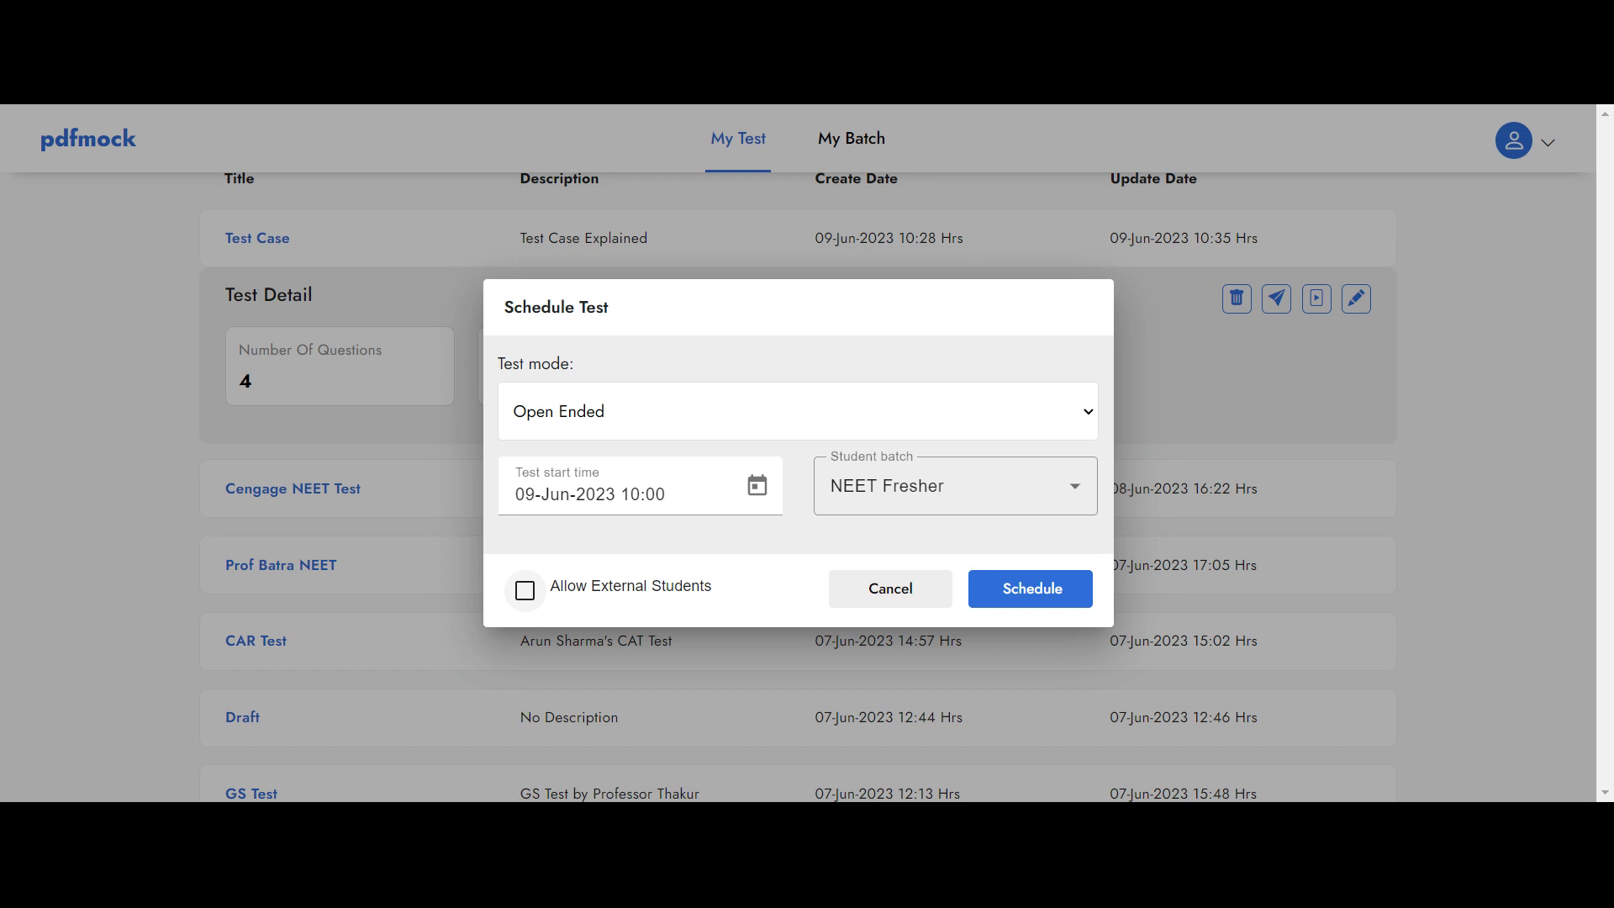
Step: Allow external students to take the test, schedule it, and review its schedule details
left_click(525, 590)
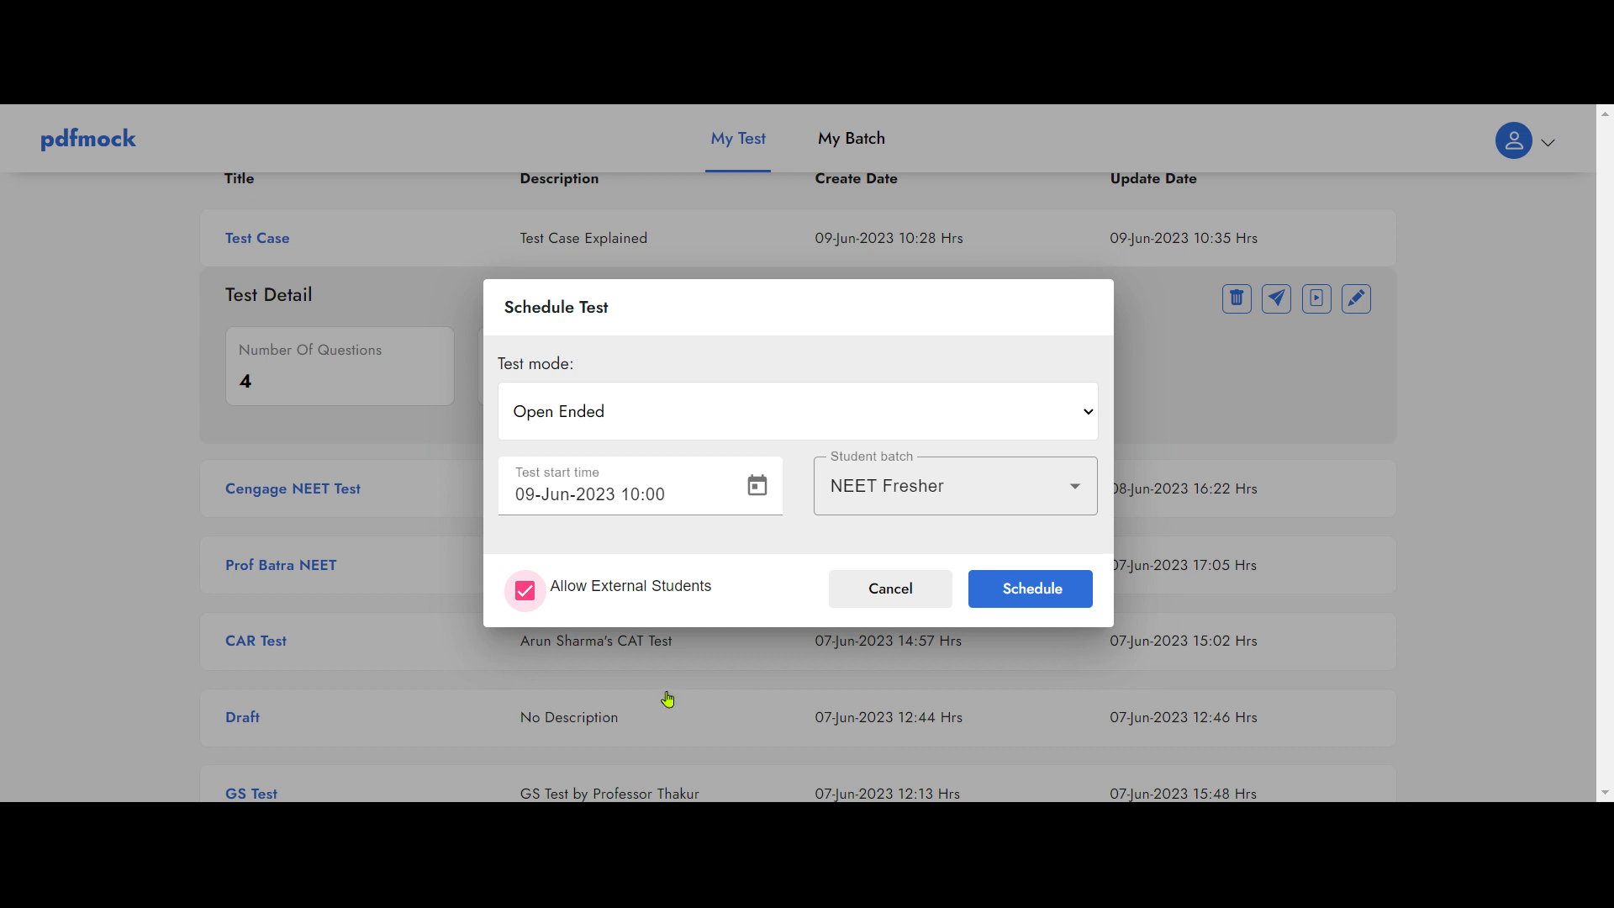
left_click(1031, 589)
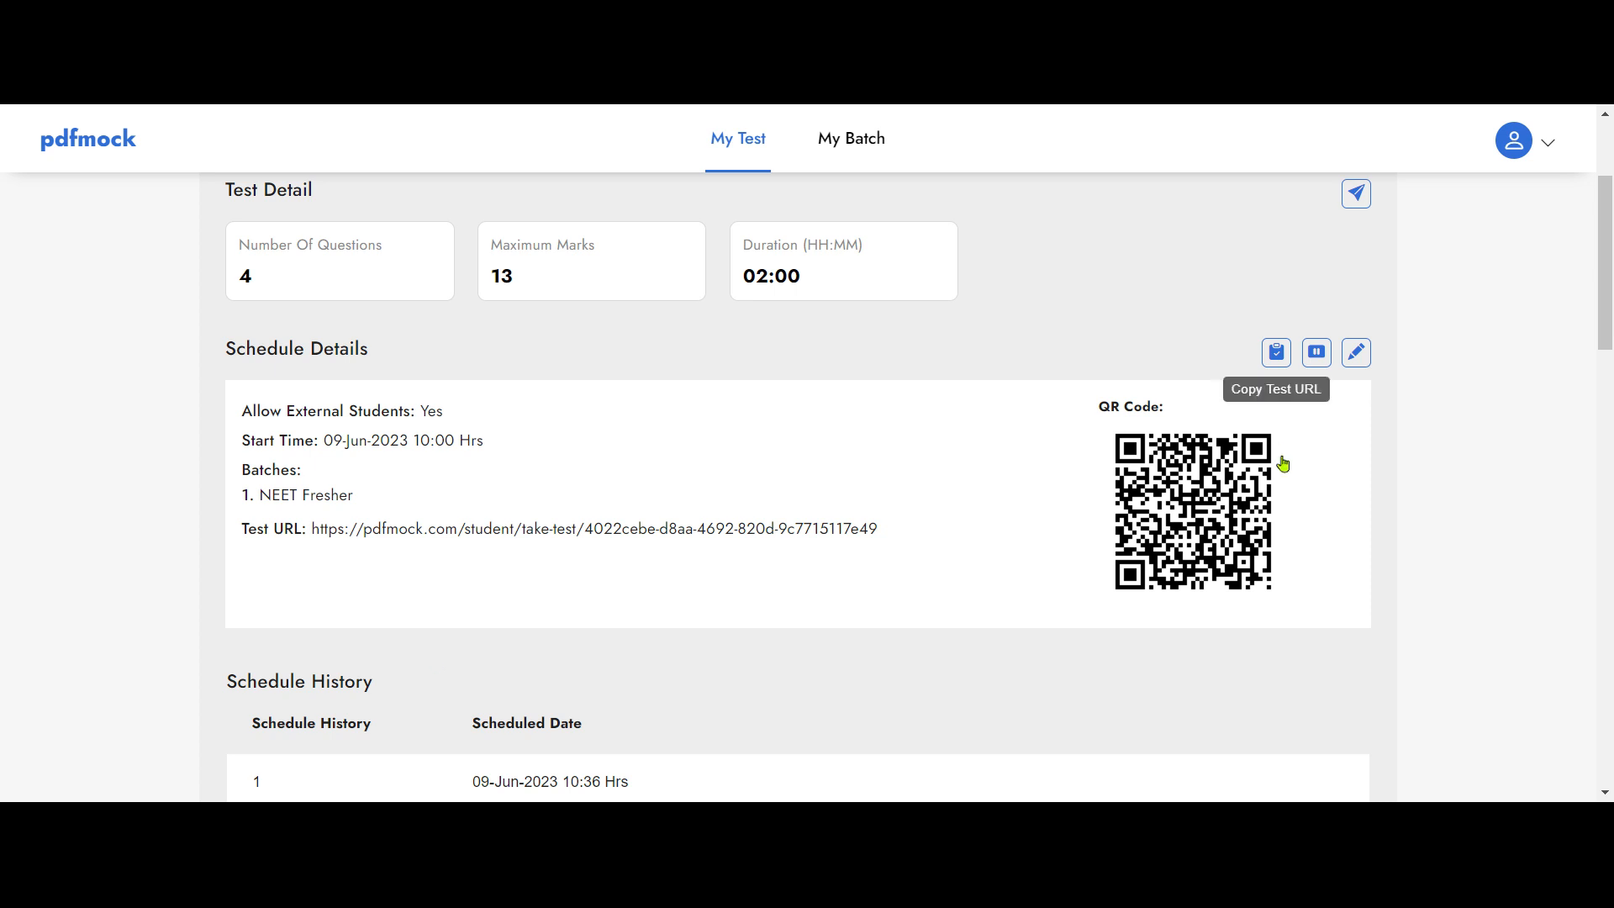
scroll(692, 547, "down", 3)
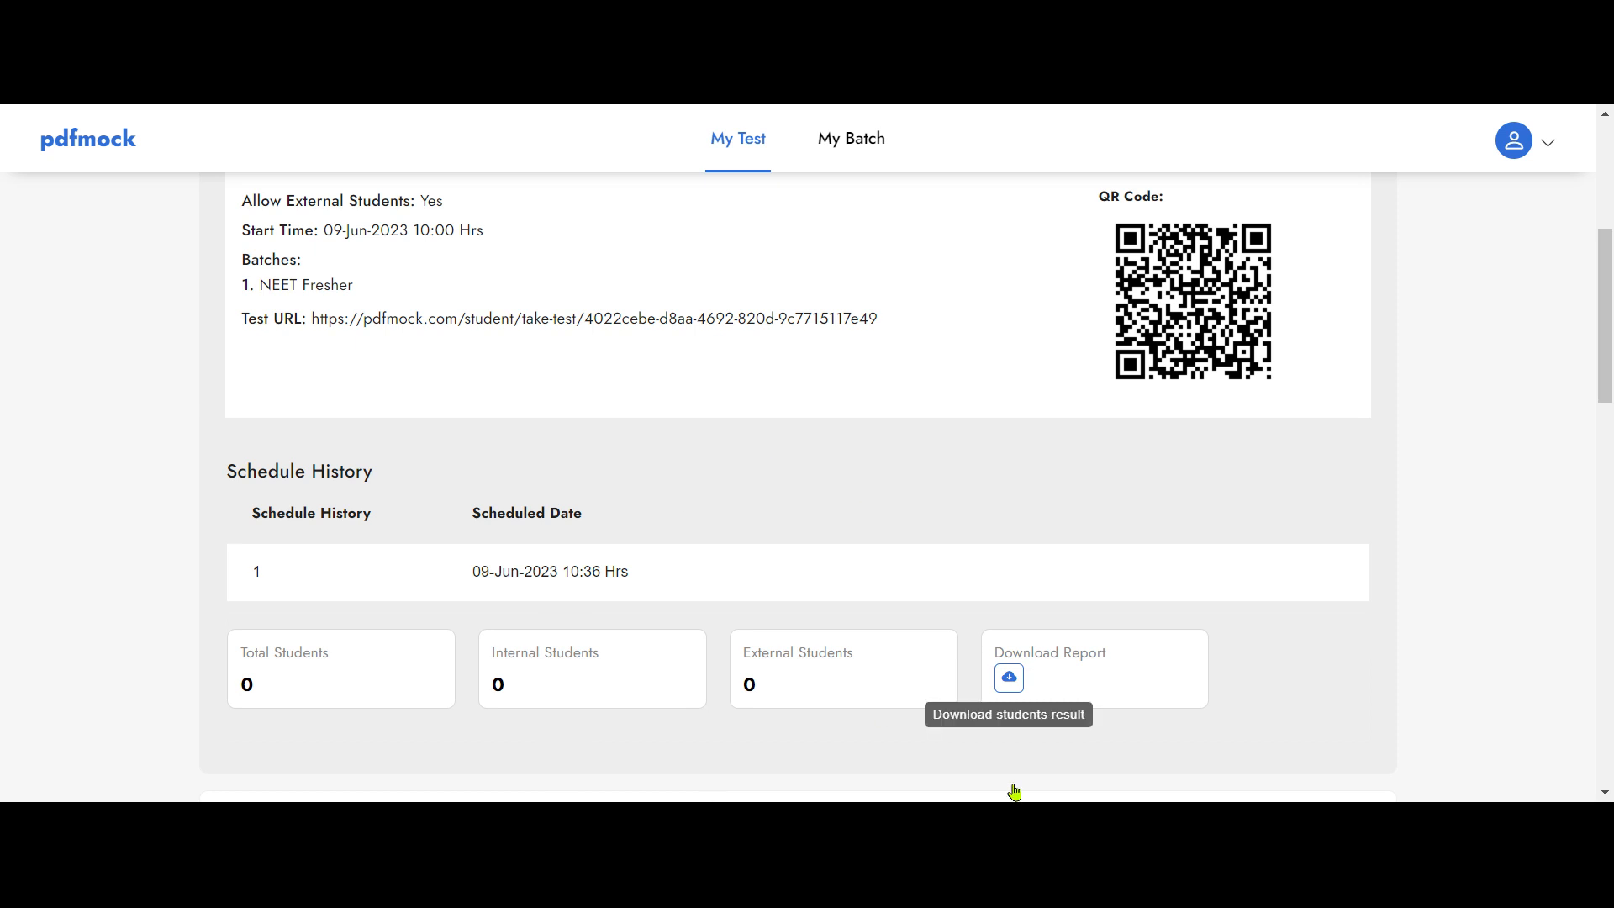
scroll(1253, 592, "down", 1)
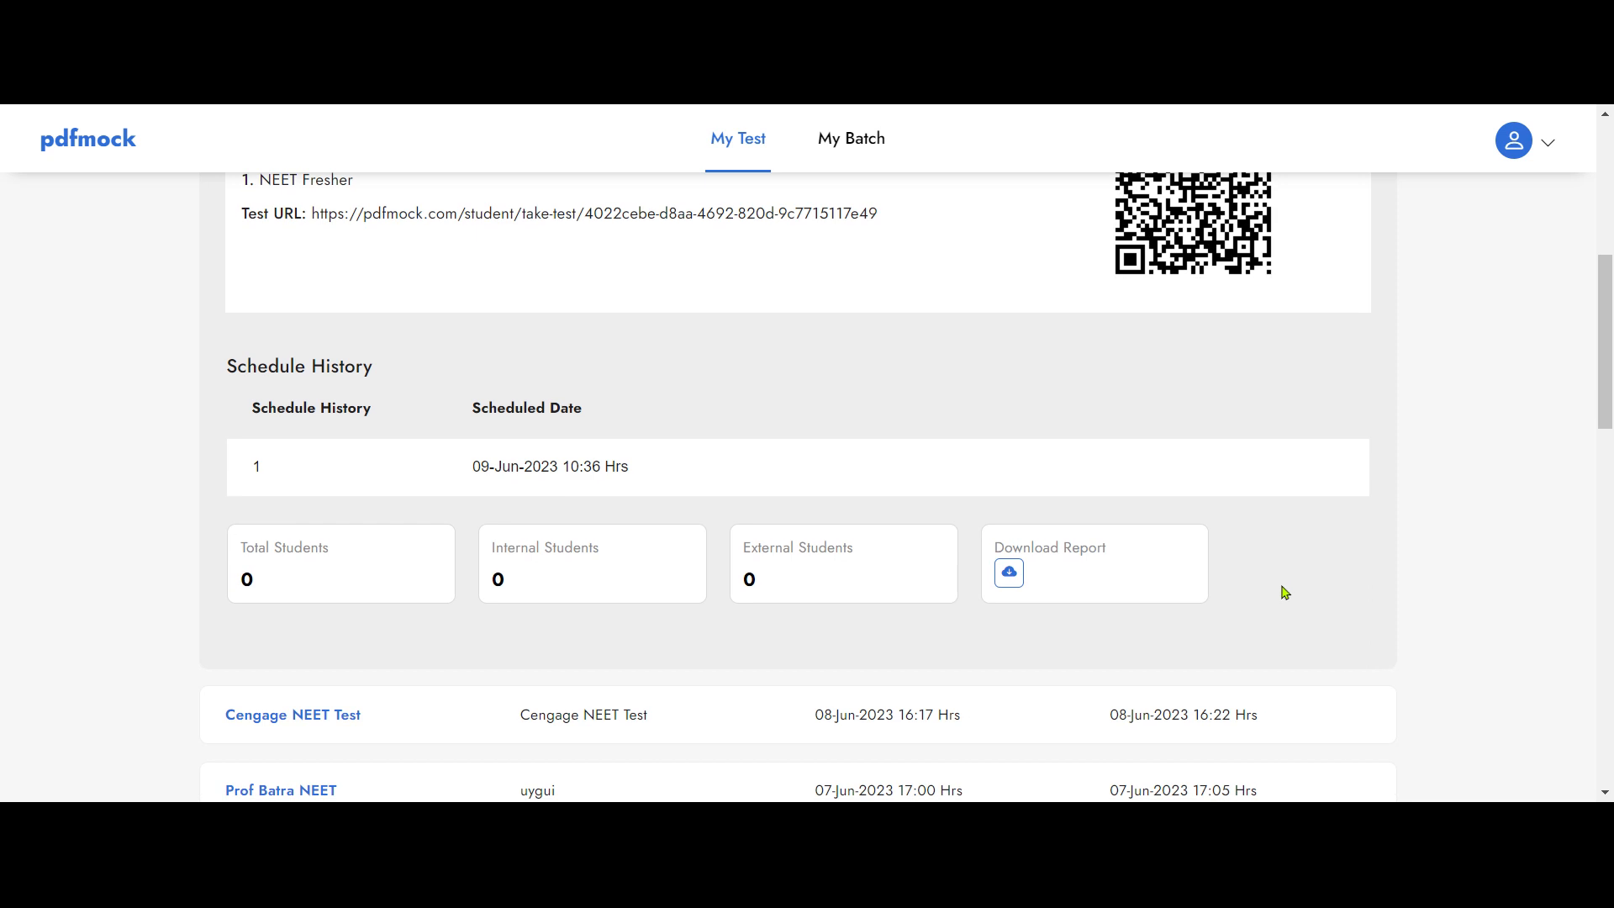
scroll(1282, 591, "up", 5)
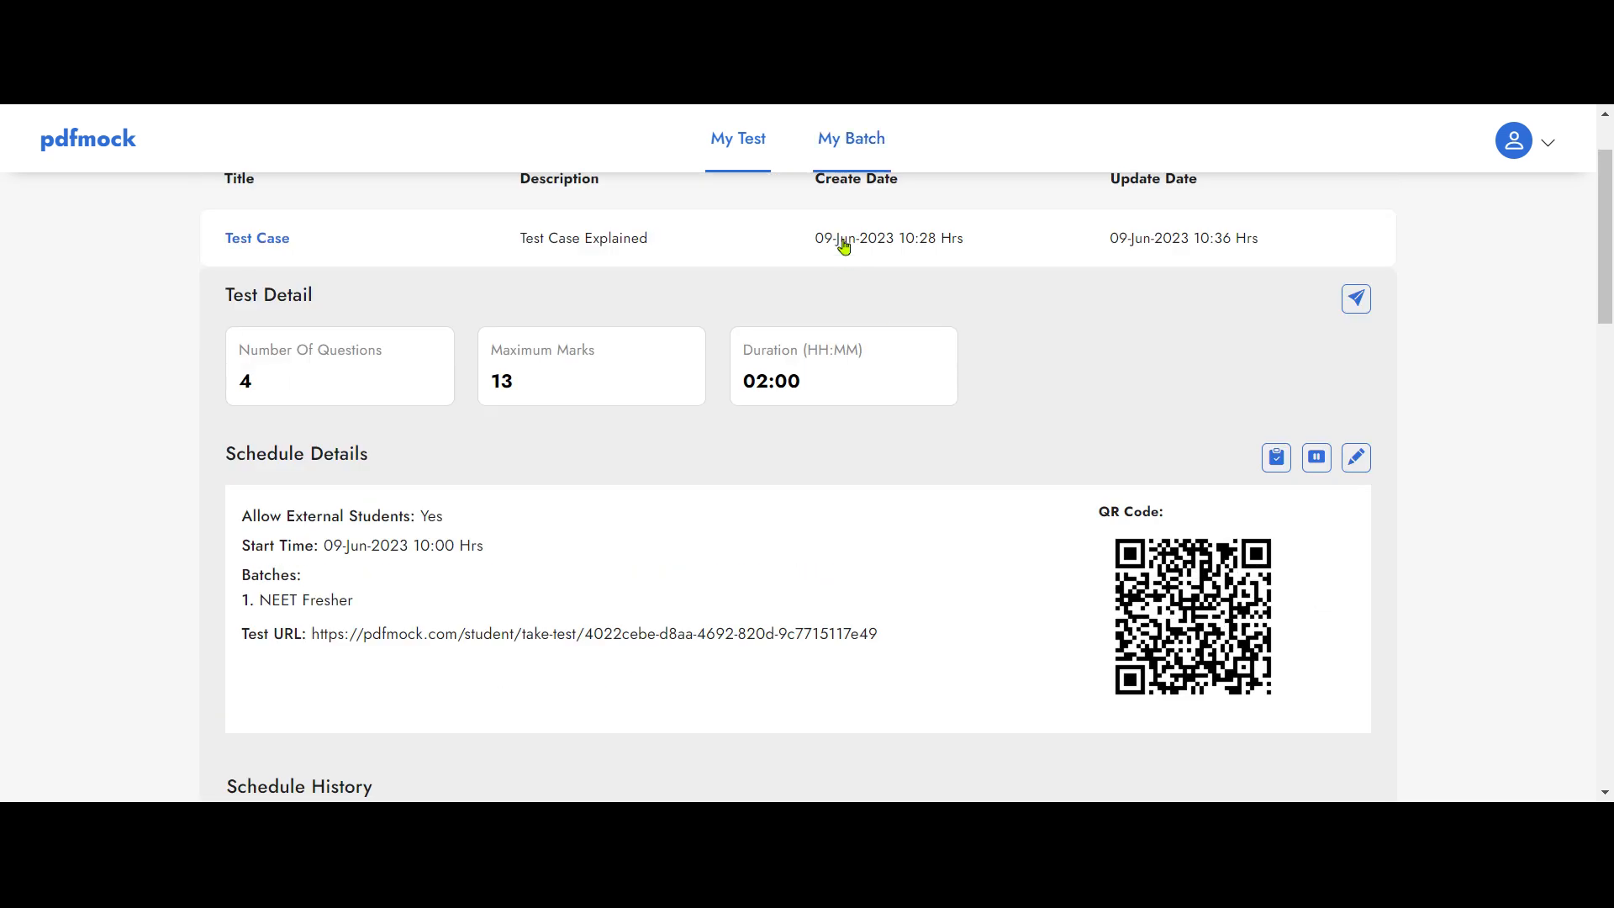
Step: Download the sample student file from the new batch form and close the form without creating a batch
left_click(844, 140)
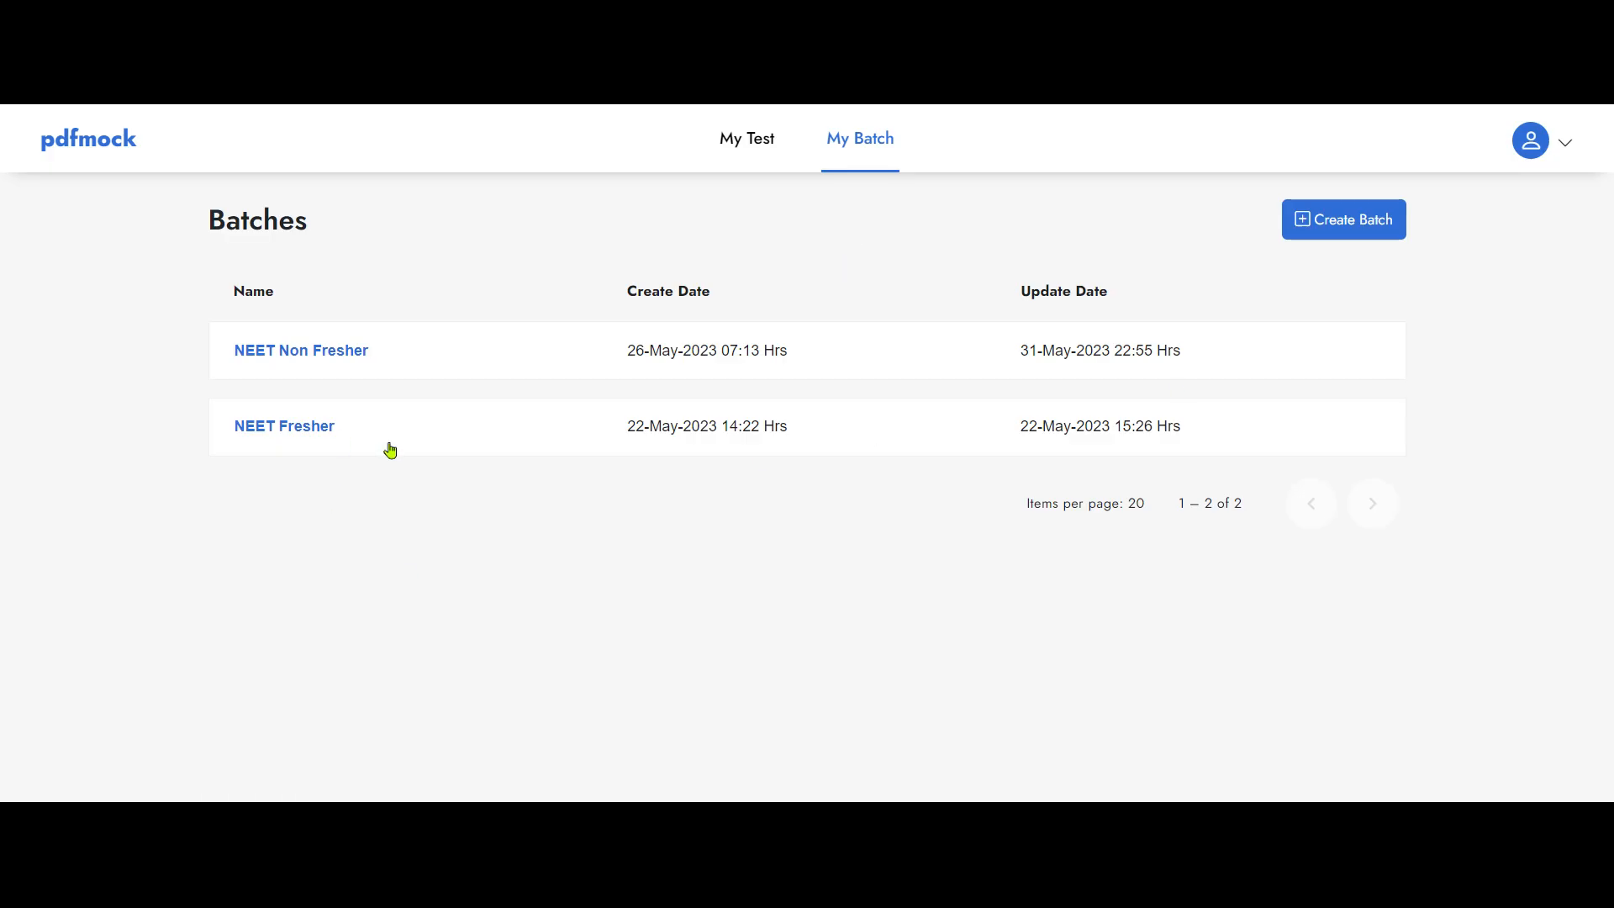
left_click(1330, 221)
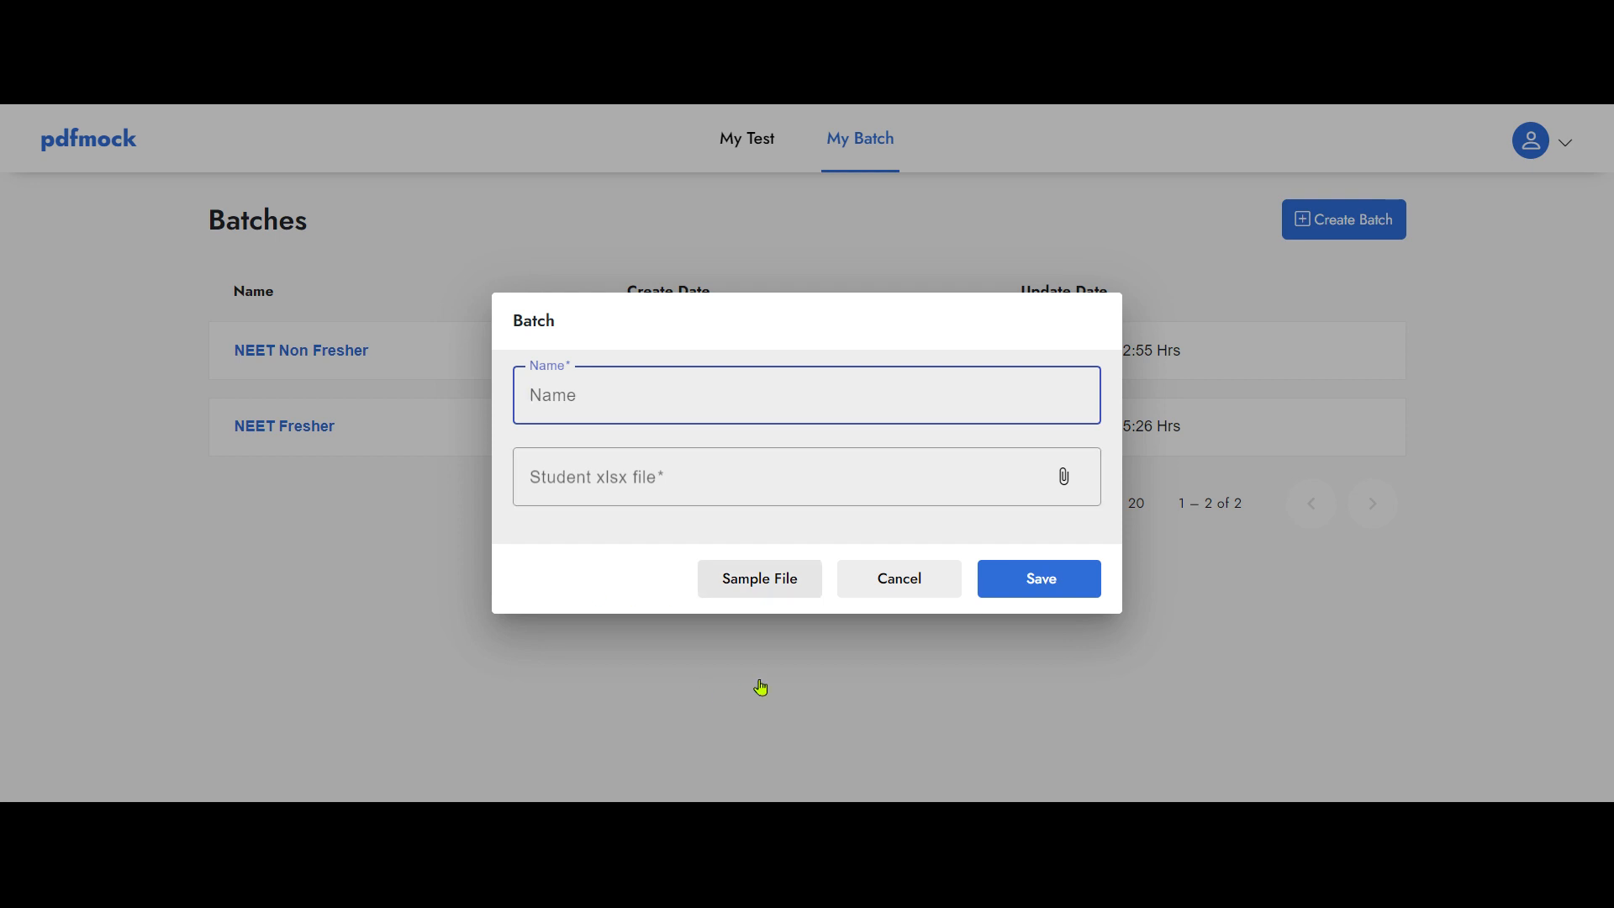
left_click(760, 579)
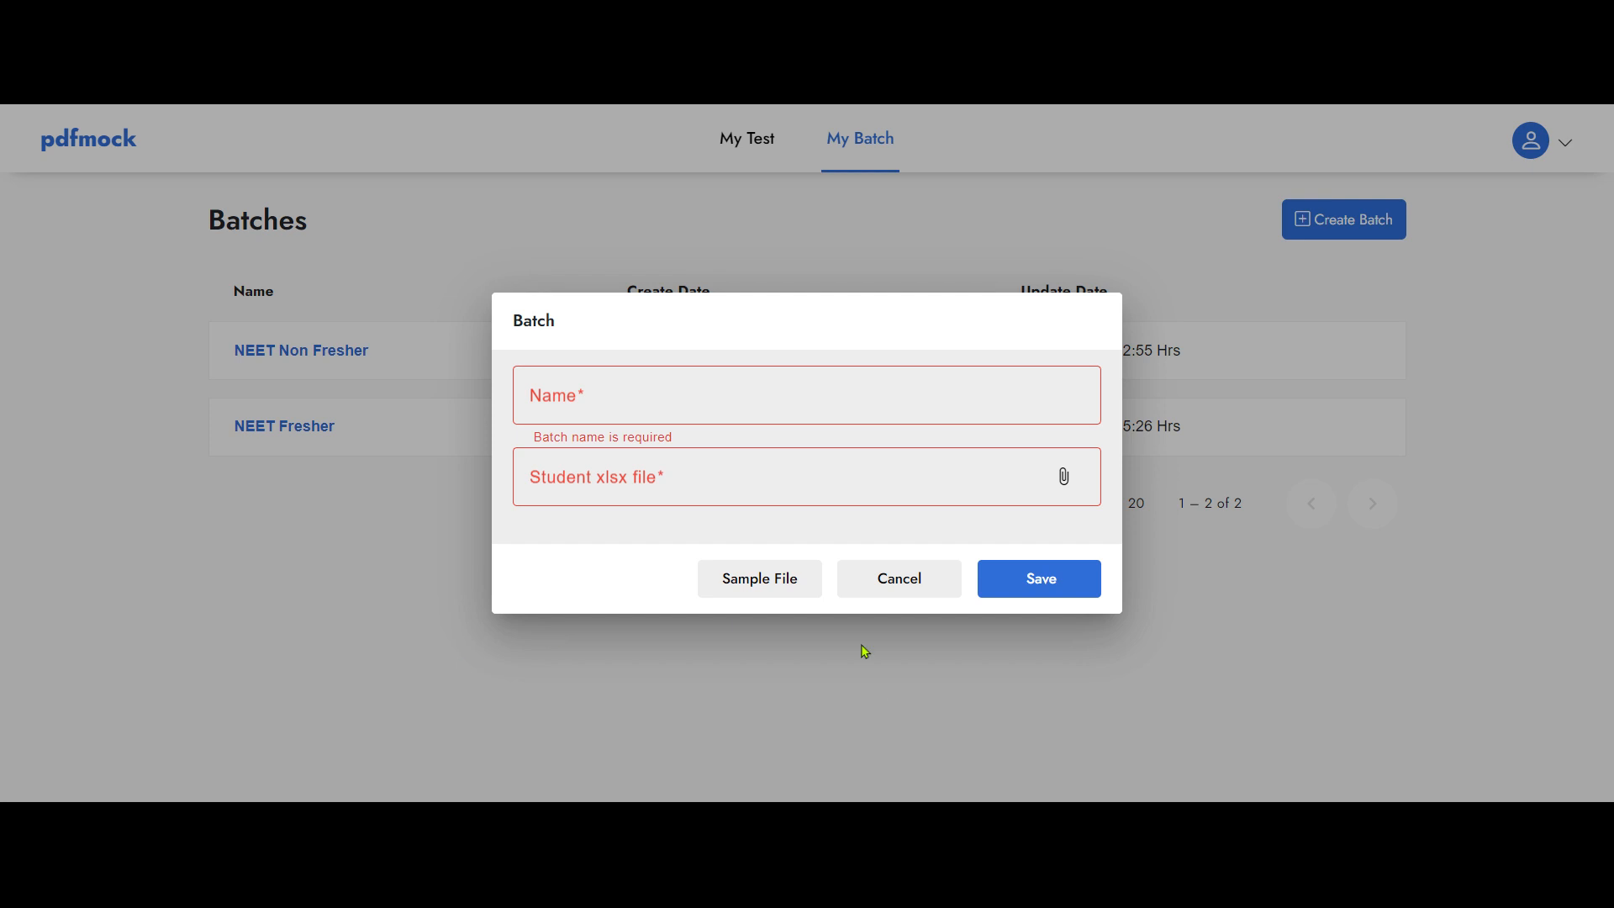
left_click(875, 688)
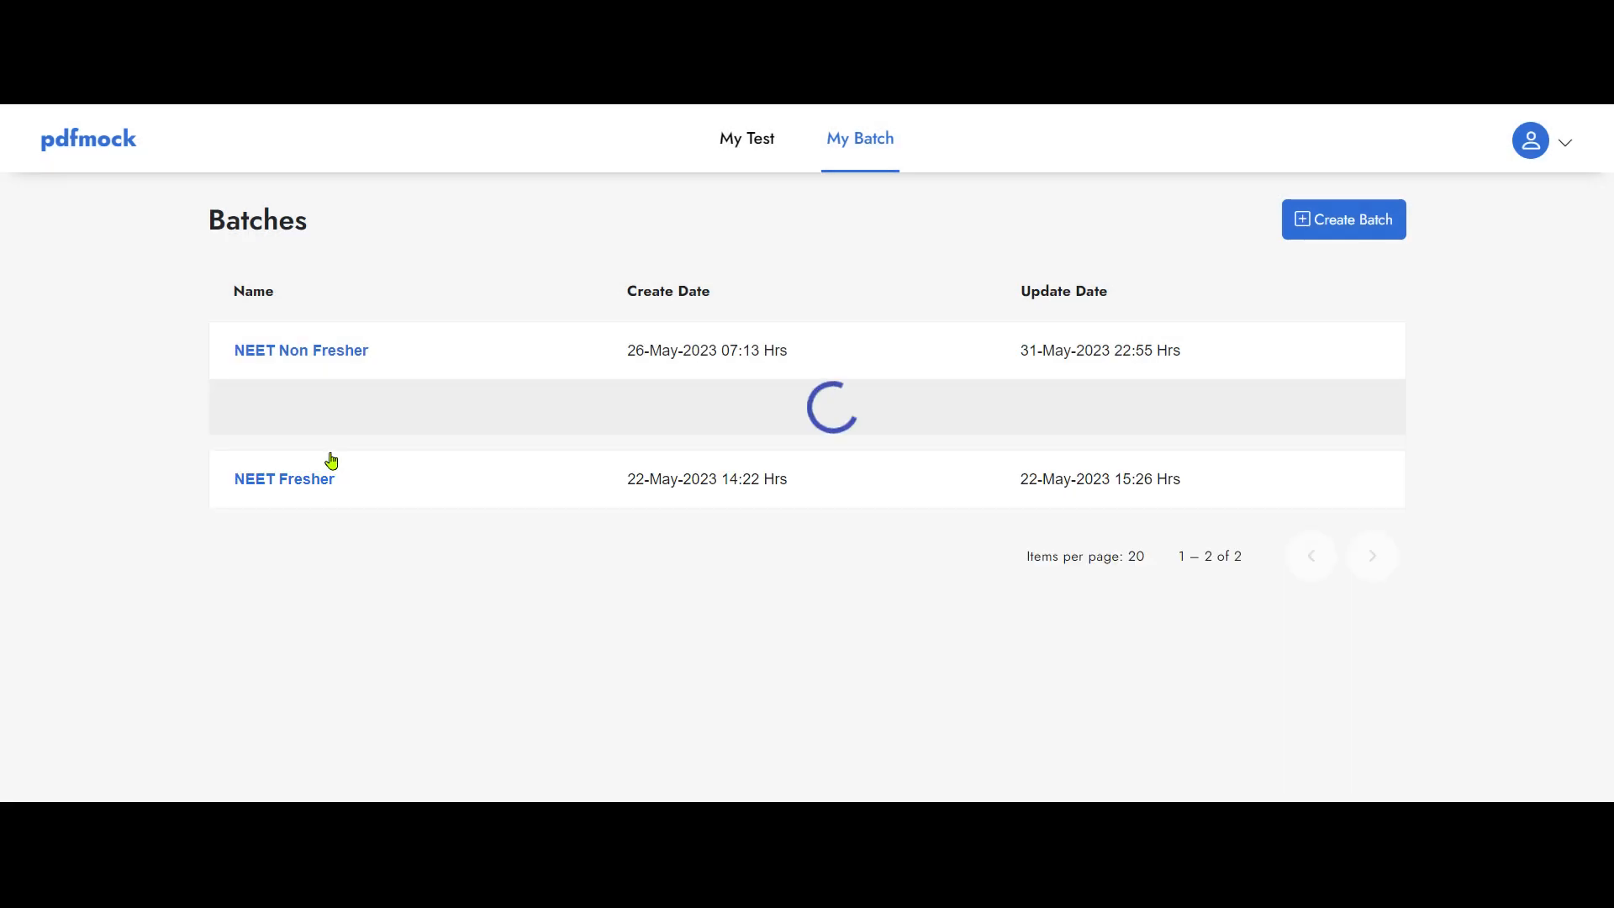
Step: Review the student list of the NEET Non Fresher batch and return to the test list
scroll(625, 523, "down", 2)
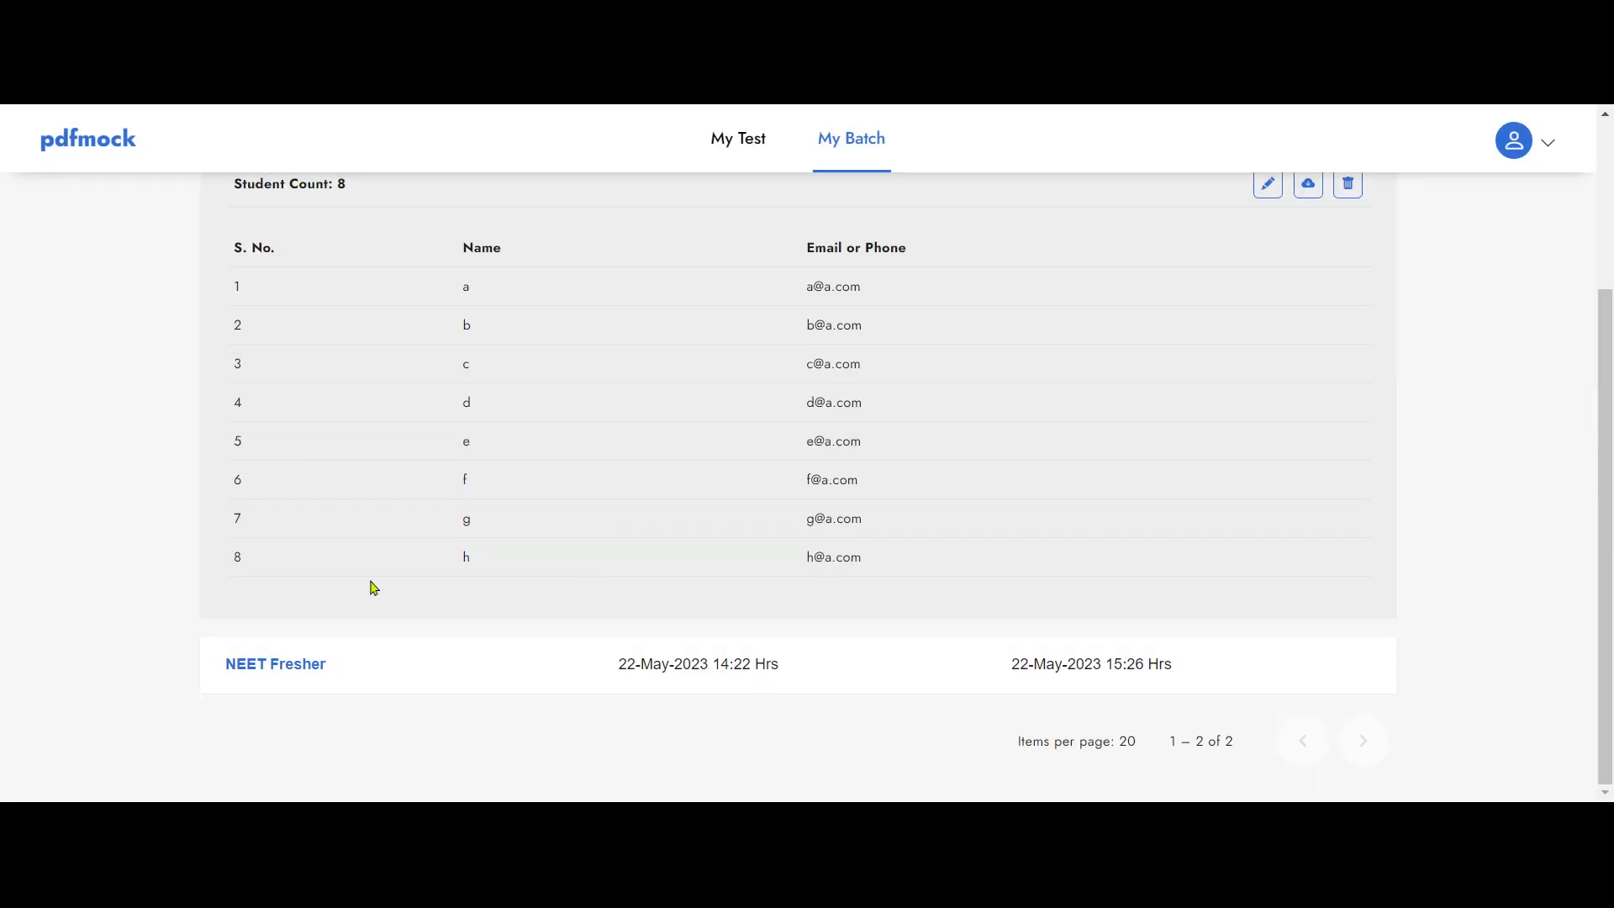
scroll(757, 602, "up", 2)
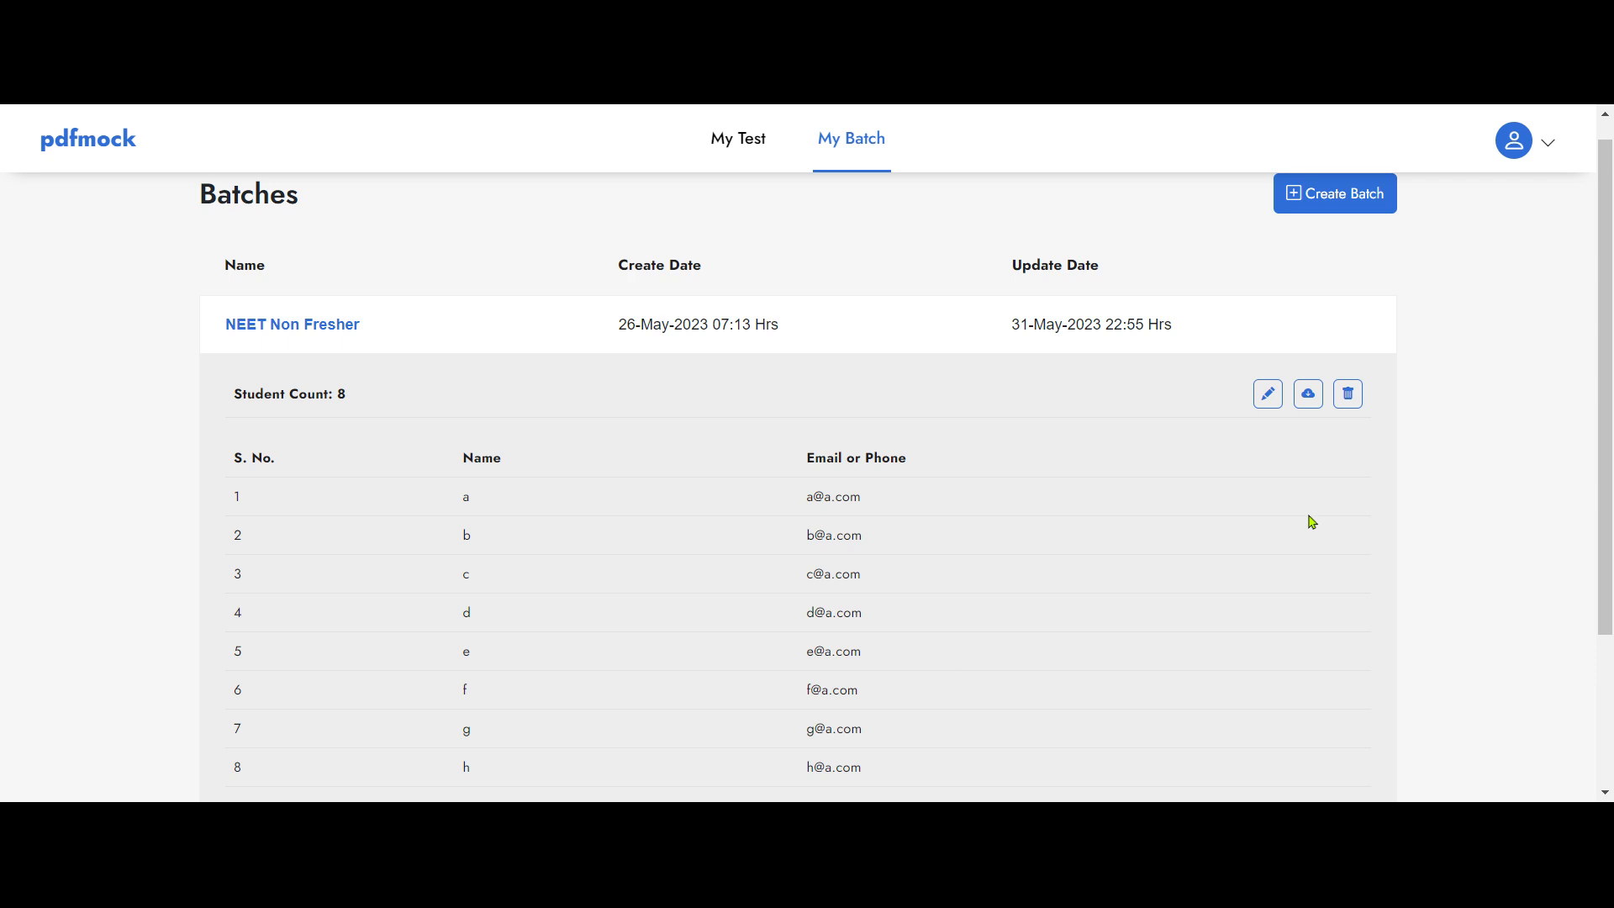
scroll(1130, 520, "down", 1)
scroll(1130, 520, "down", 2)
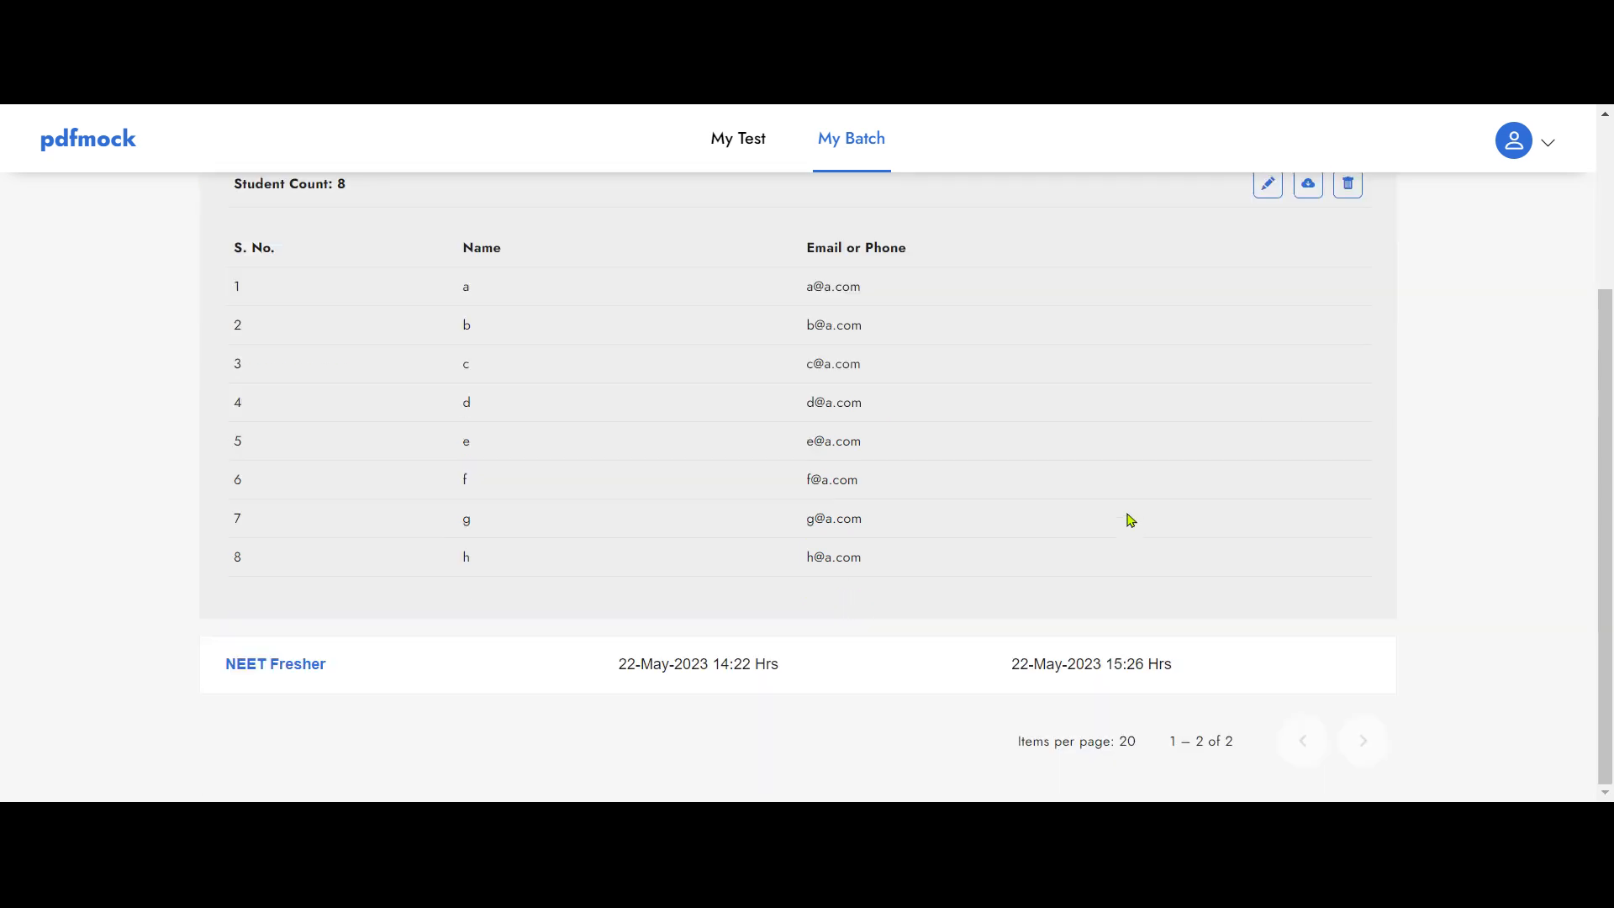
scroll(1130, 520, "up", 3)
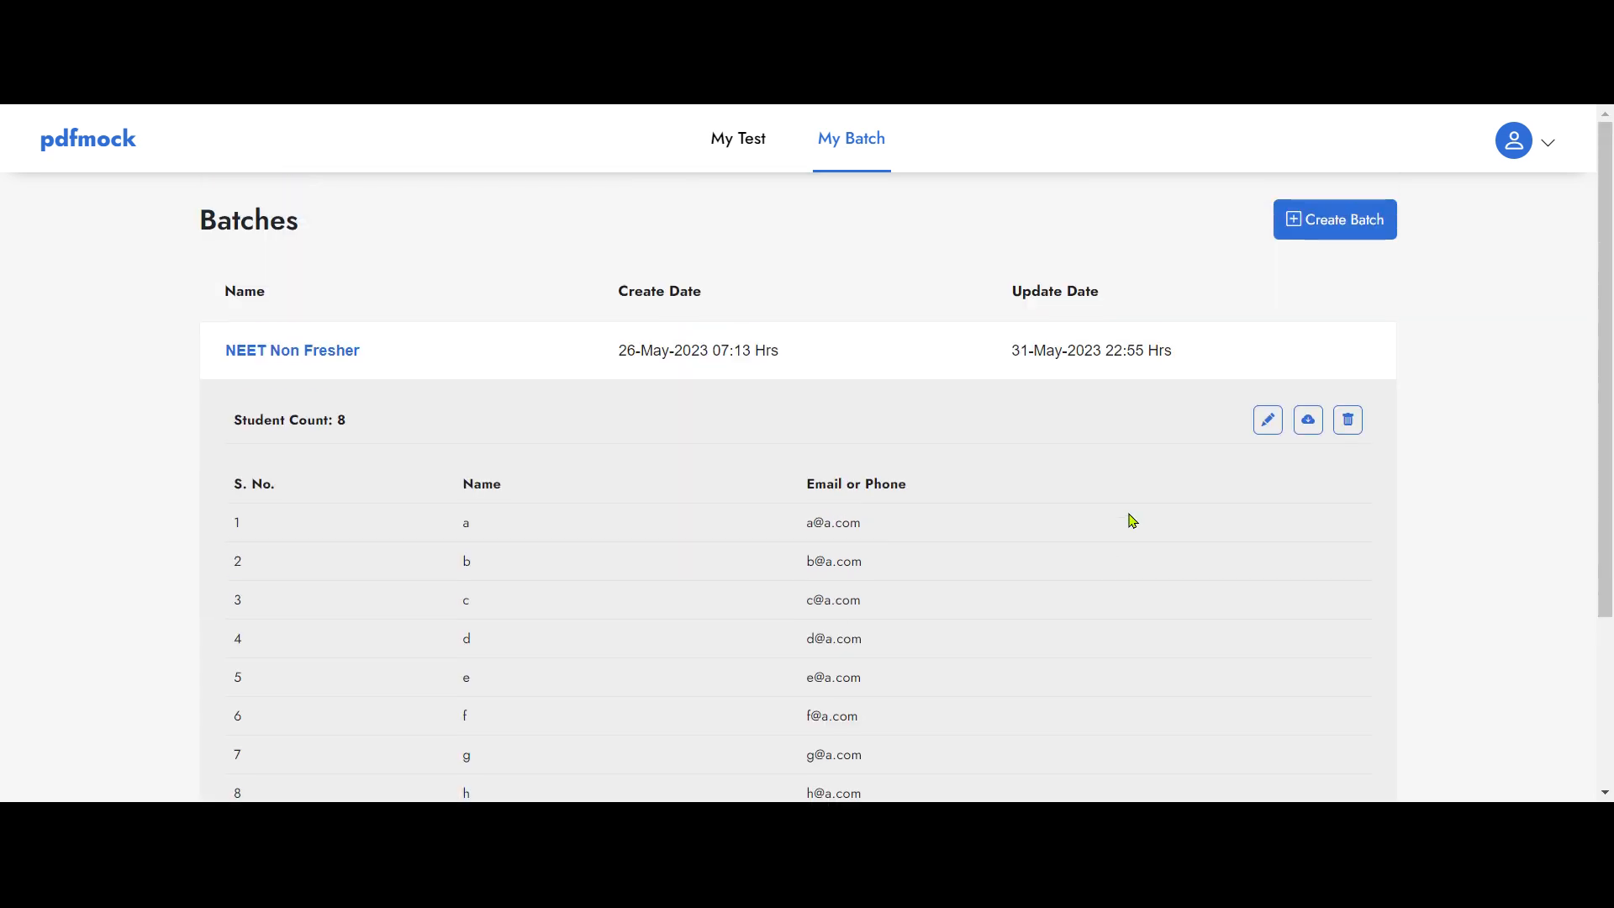
left_click(733, 143)
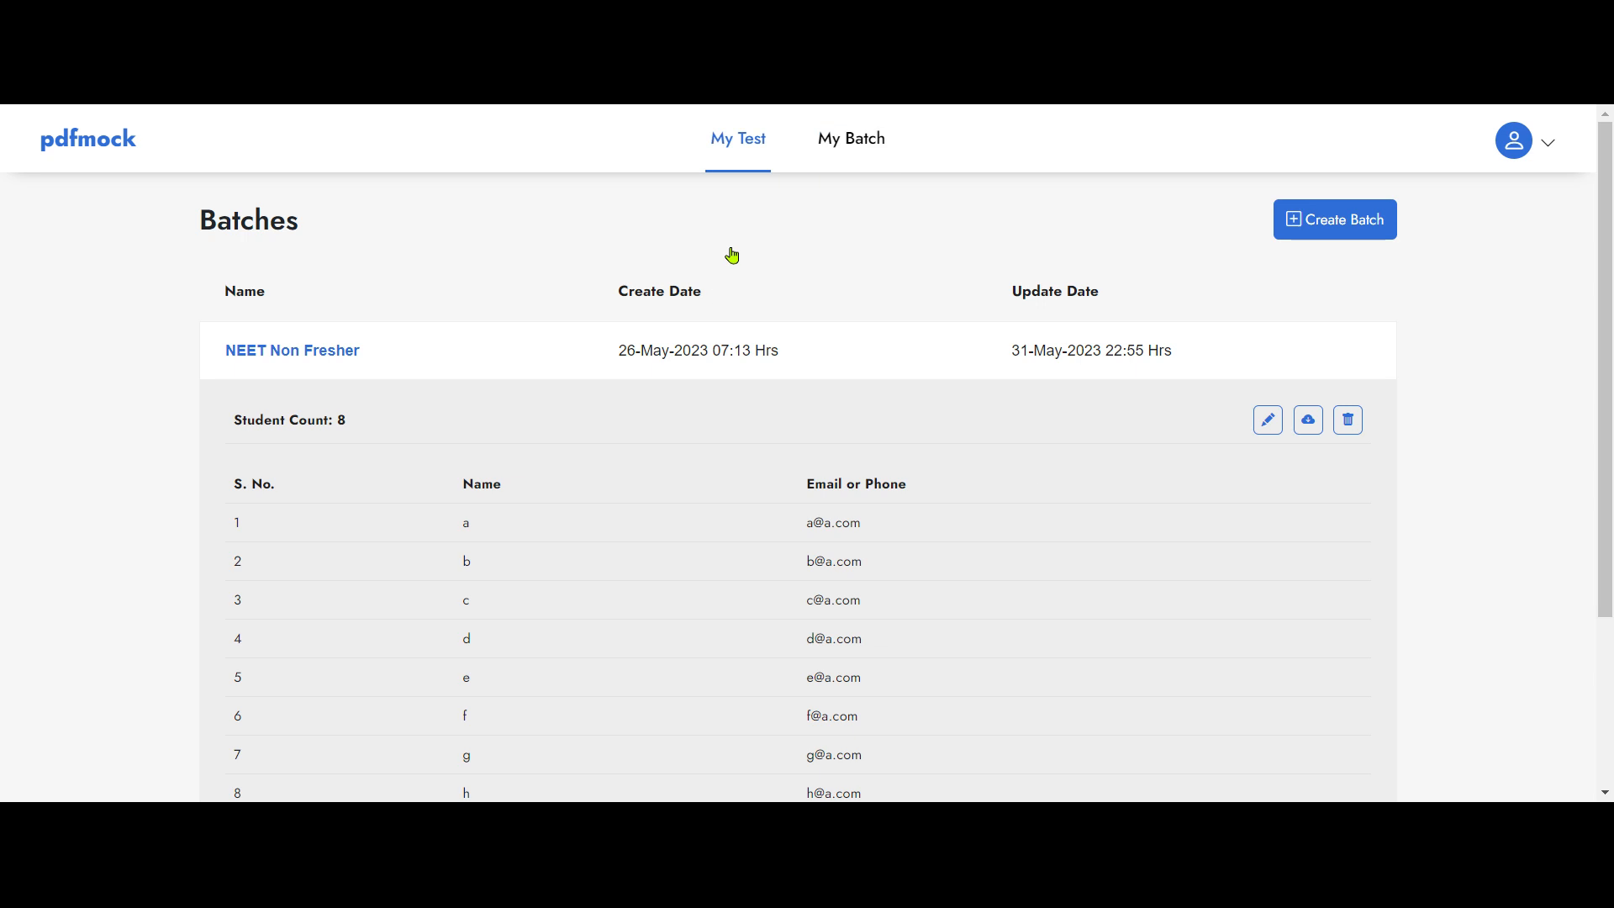